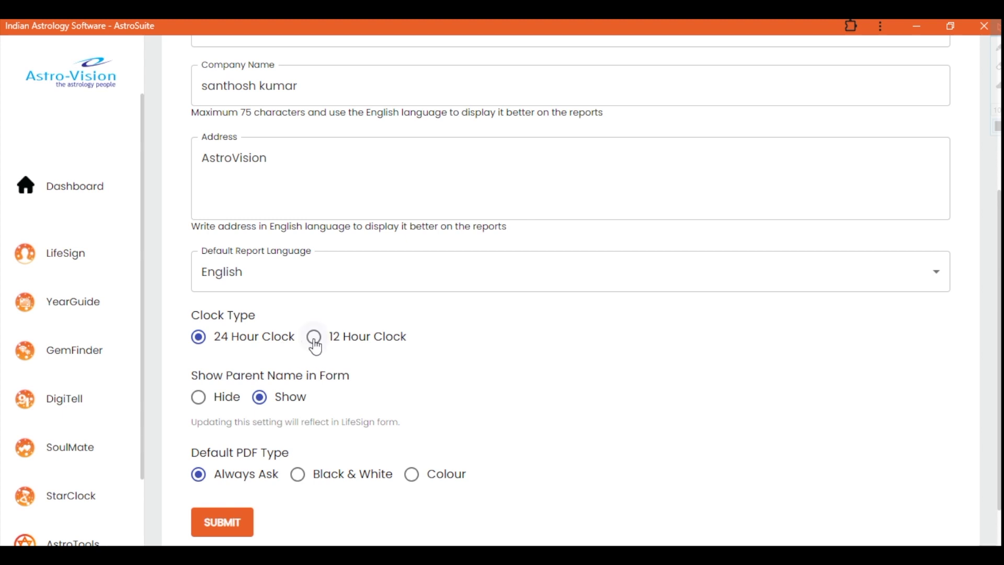
Set the profile to 12 Hour Clock with parent names shown and the default PDF type Always Ask, and submit it.
click(314, 345)
click(198, 399)
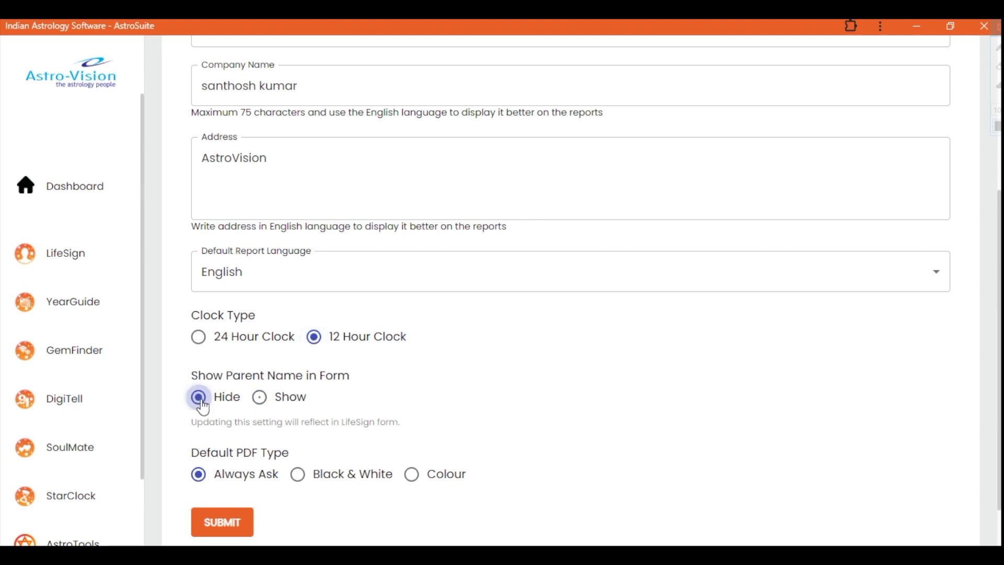
click(260, 398)
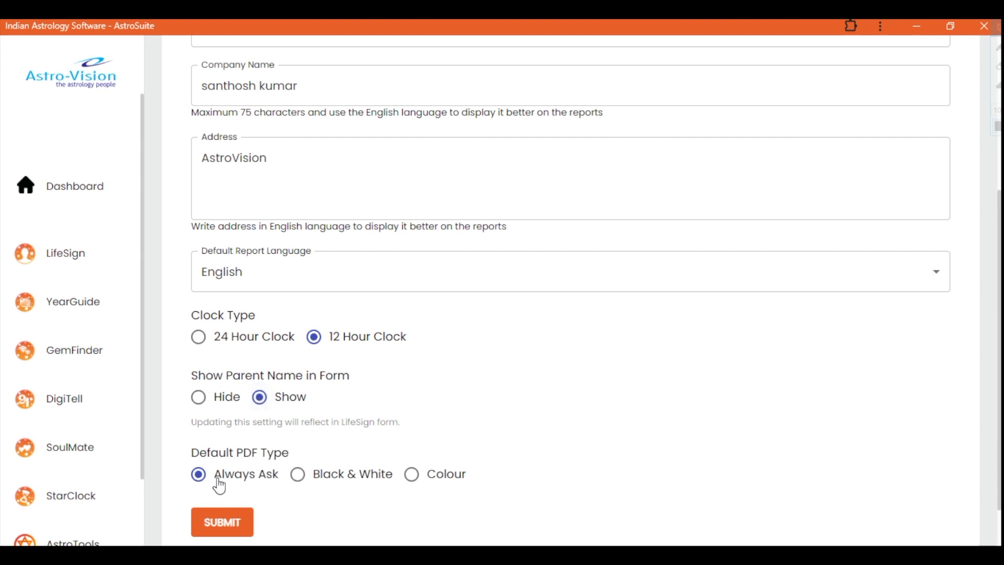
click(296, 478)
click(410, 479)
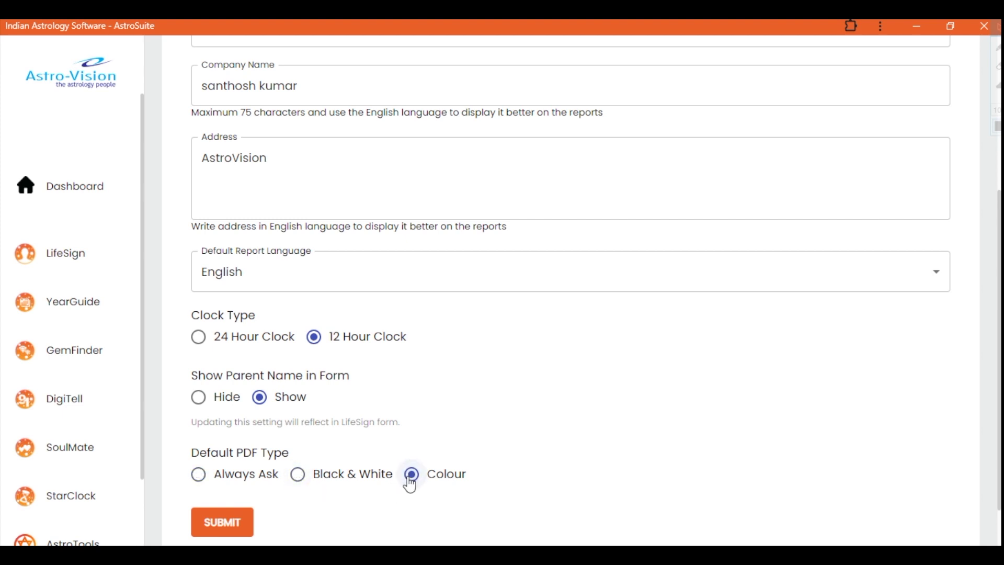
click(200, 477)
click(222, 534)
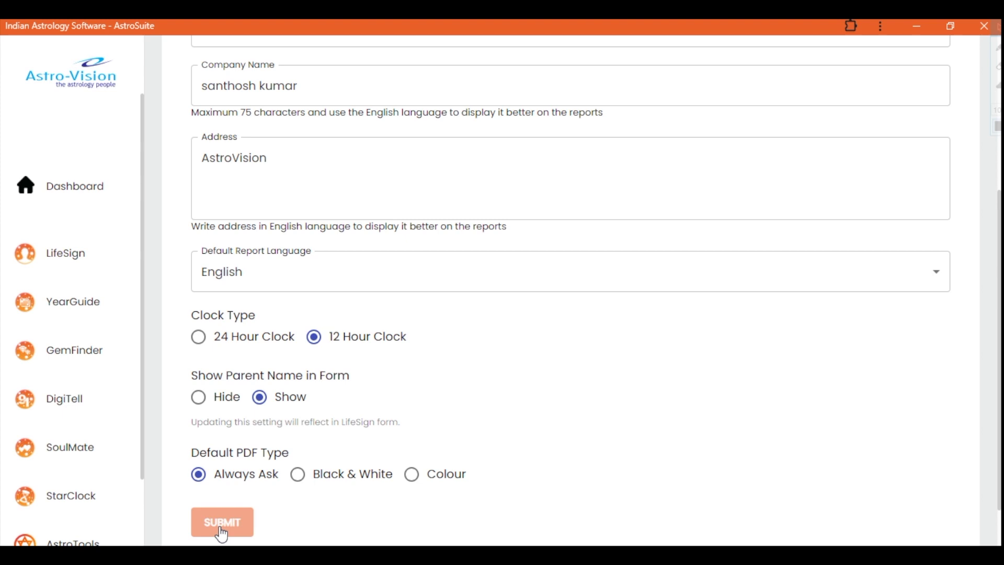
Open the account's order history and examine the Order ID and Purchase Date columns.
drag(993, 415, 999, 272)
click(353, 152)
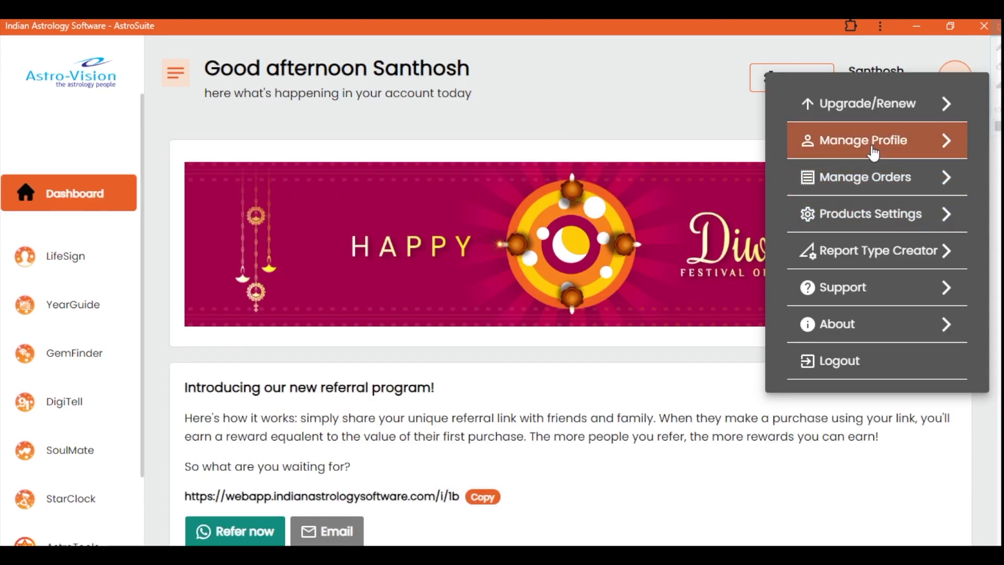
click(873, 180)
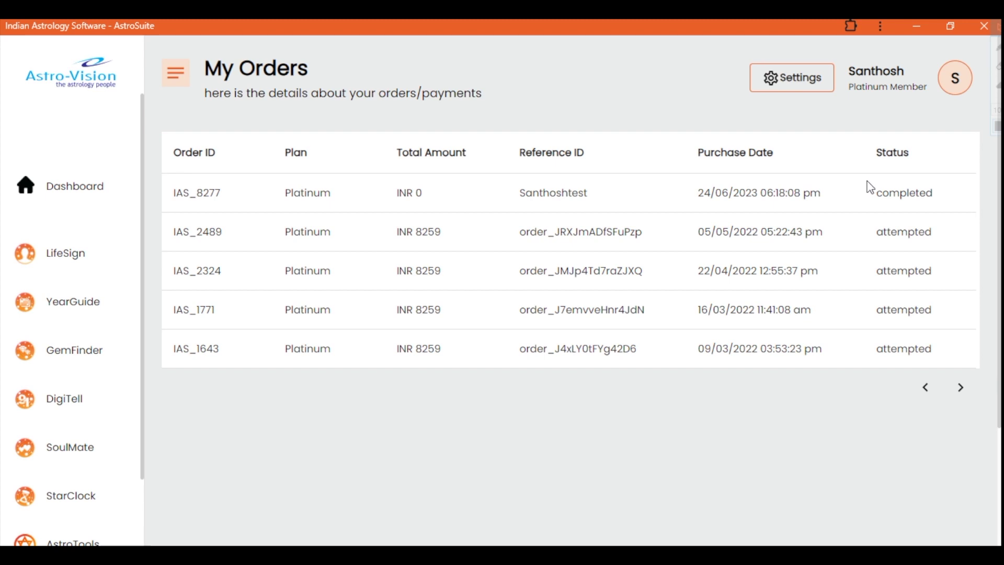
drag(202, 149, 151, 159)
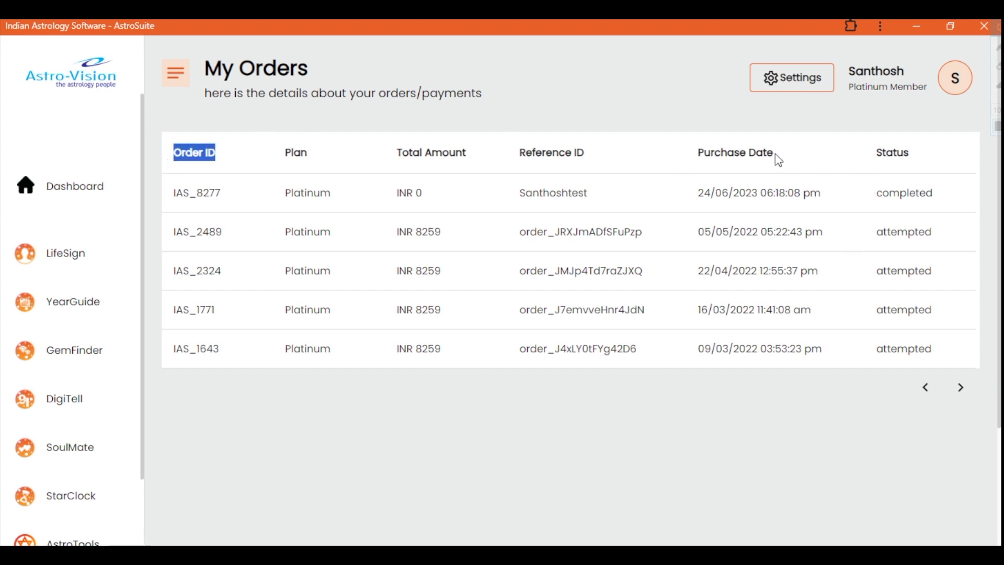
drag(776, 153, 689, 150)
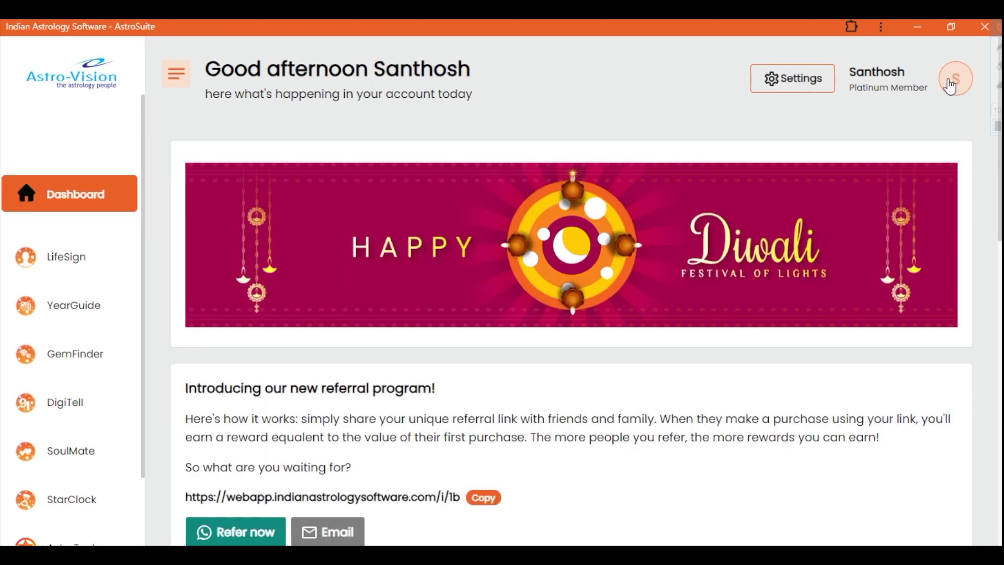
Open the products settings and go through the report language preferences from Tamil to Gujarati, ending on Gujarati.
click(950, 81)
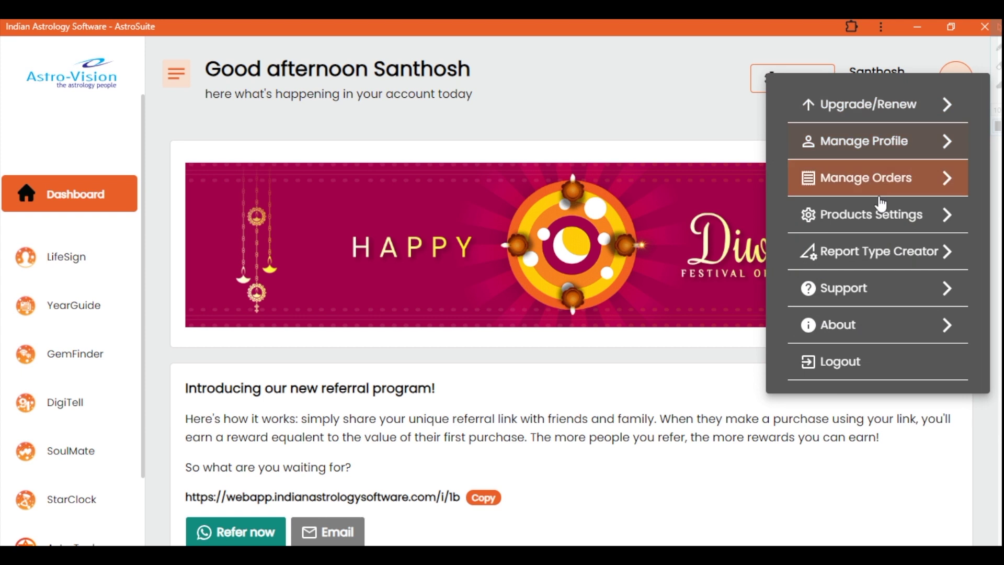
click(871, 215)
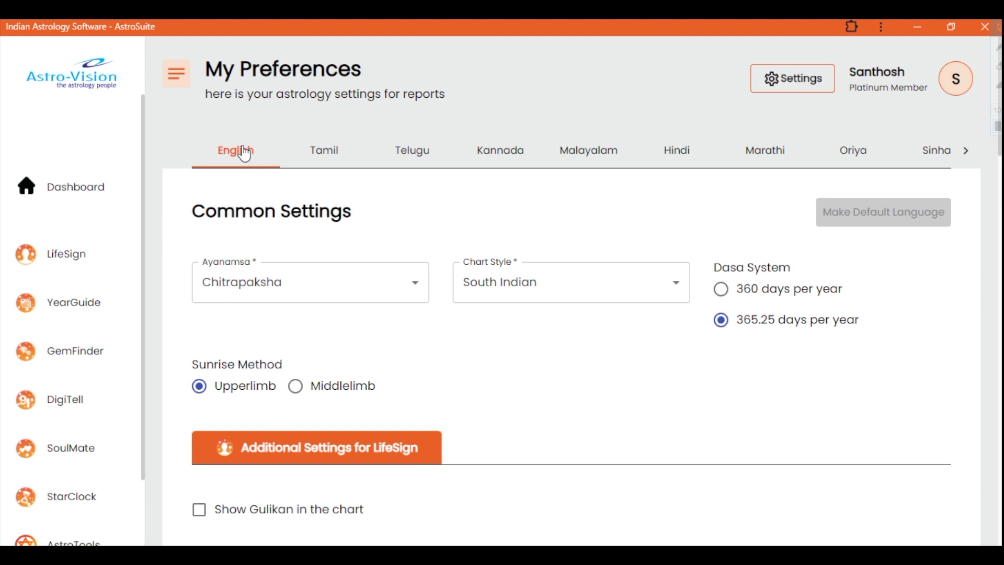
click(335, 161)
click(424, 158)
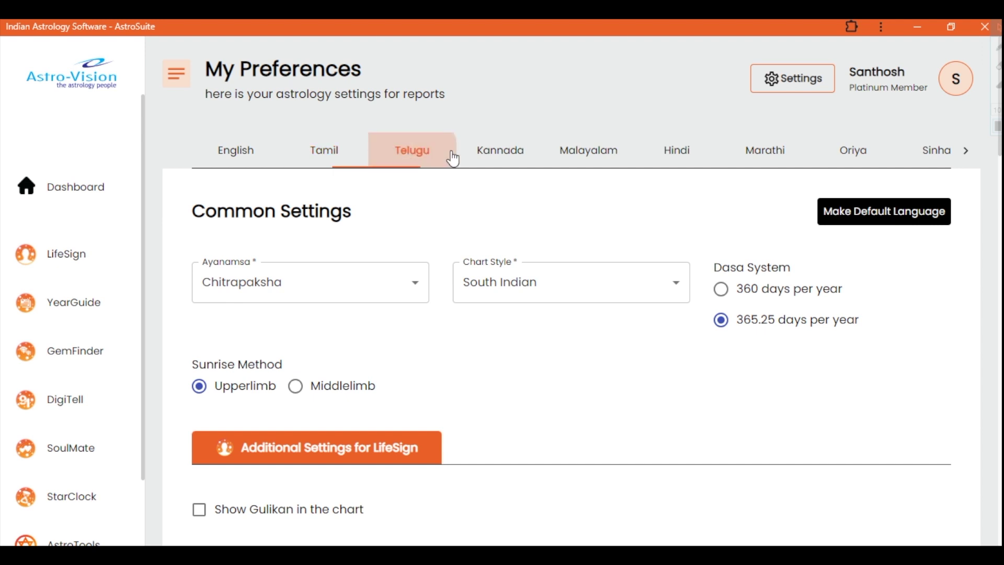
click(499, 156)
click(572, 155)
click(673, 159)
click(748, 163)
click(849, 157)
click(921, 152)
click(965, 151)
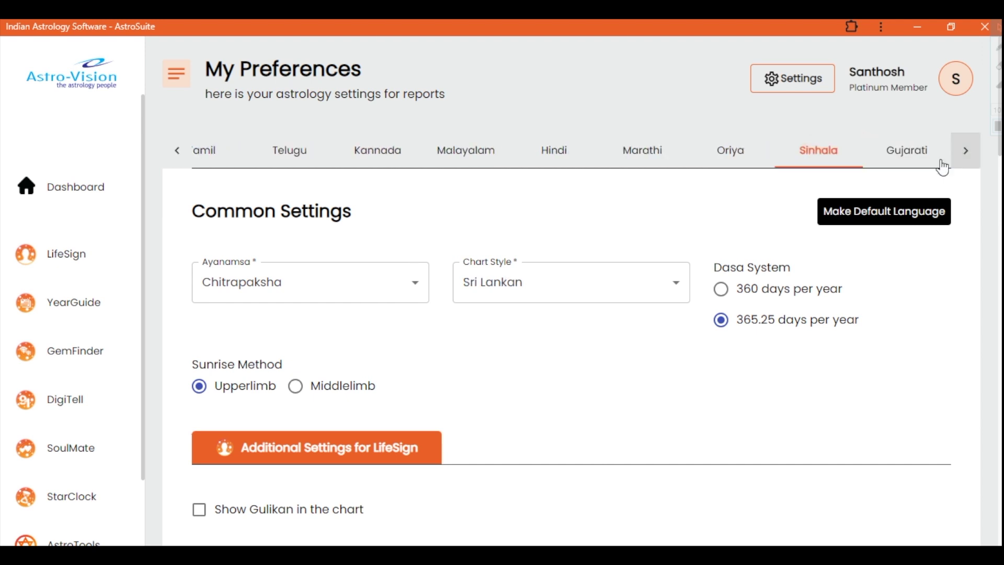
click(931, 154)
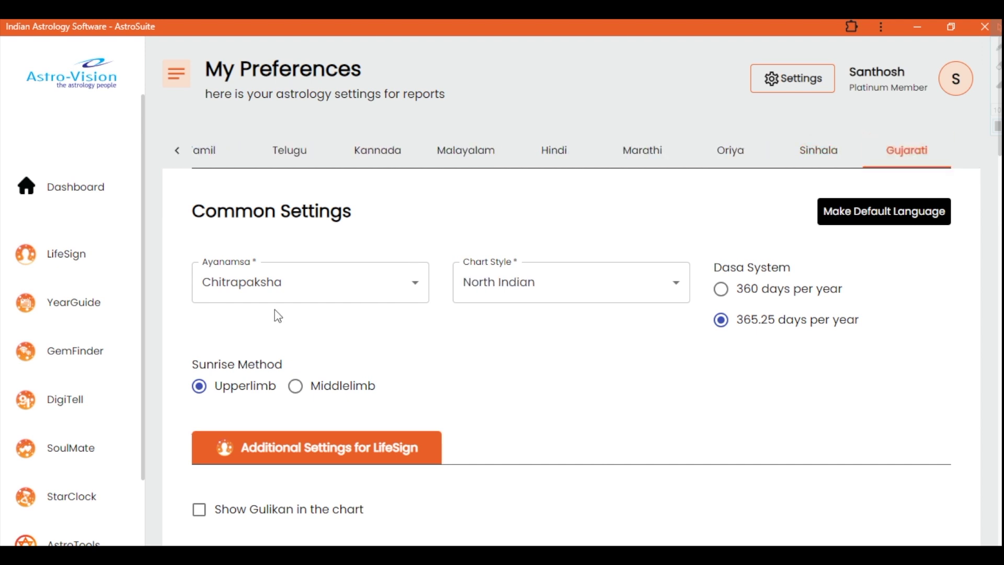
Look through the Ayanamsa and chart style choices, and try the 360-day Dasa System before restoring 365.25 days per year.
click(281, 294)
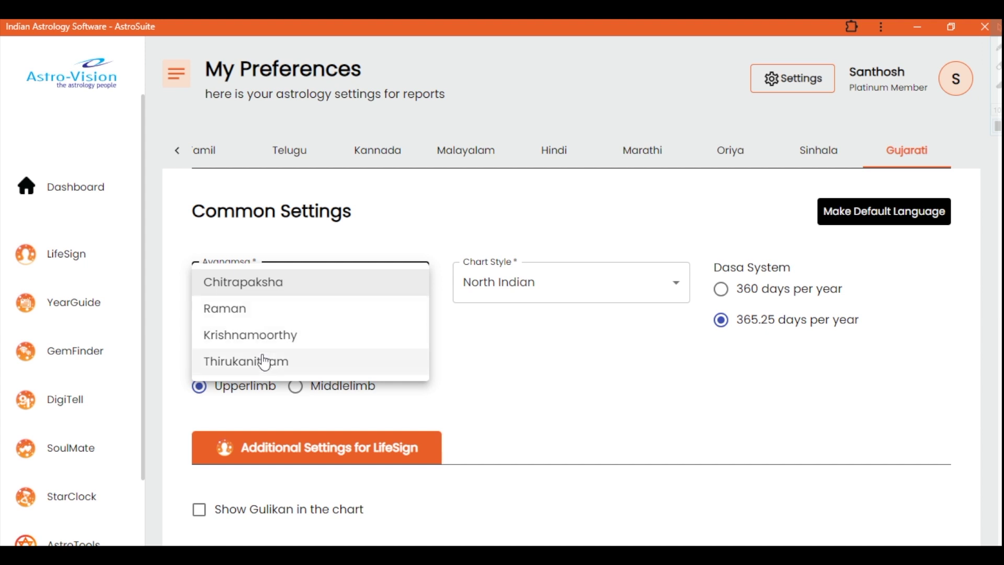
click(534, 288)
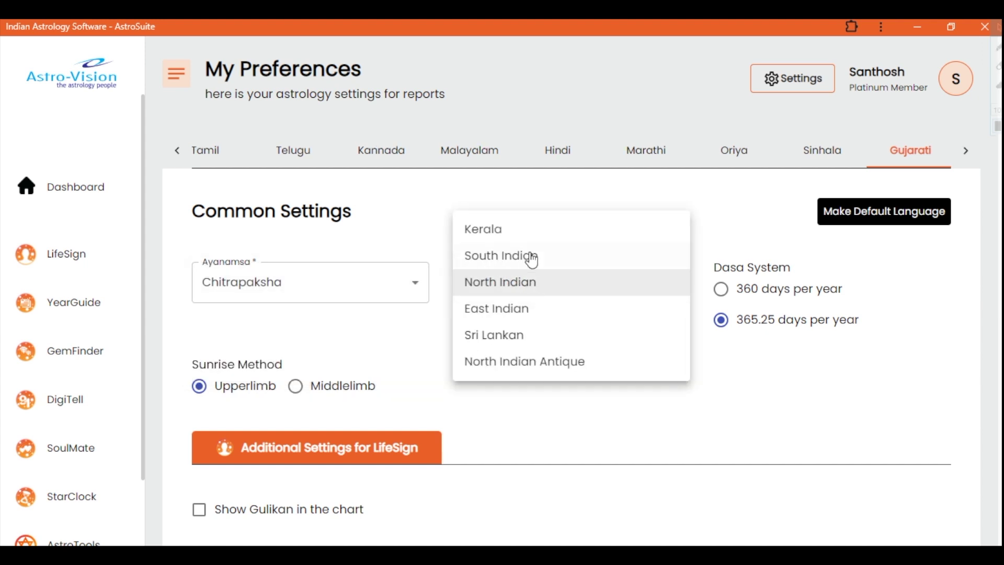
click(719, 295)
click(720, 293)
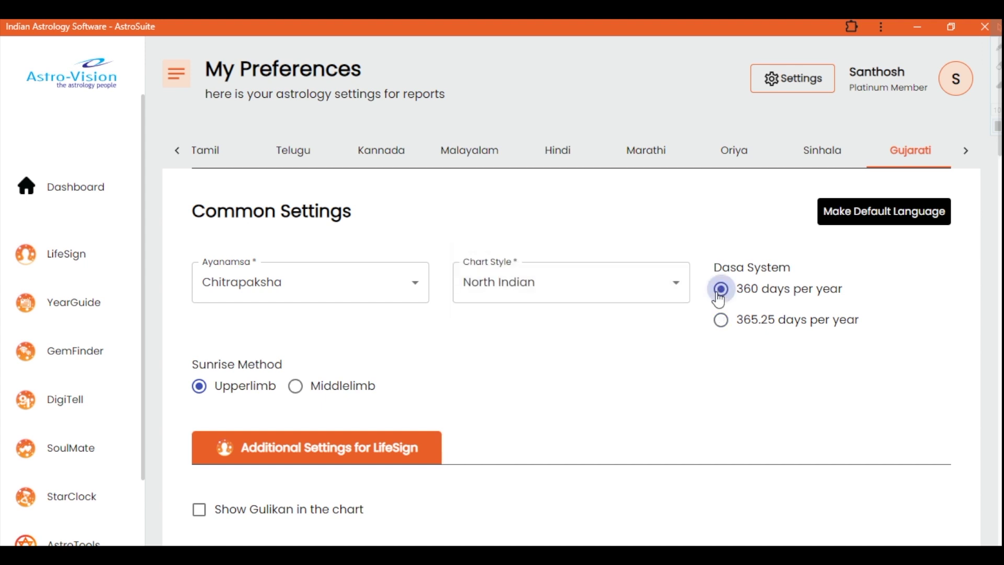
click(722, 322)
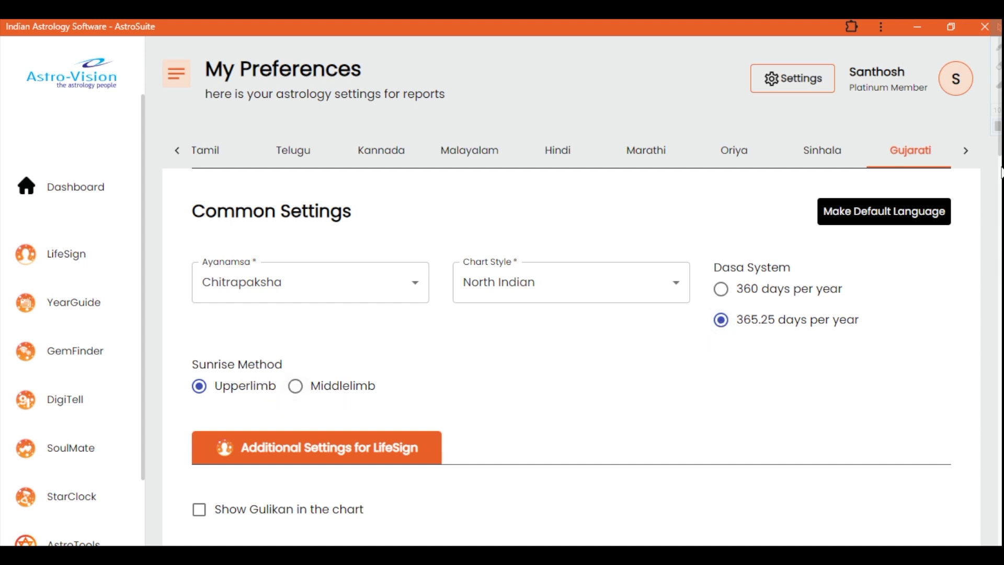
In the additional LifeSign settings, enable showing Gulikan in the chart and set the Paryanthar Dasa duration to 50 years.
scroll(1002, 172, down, 5)
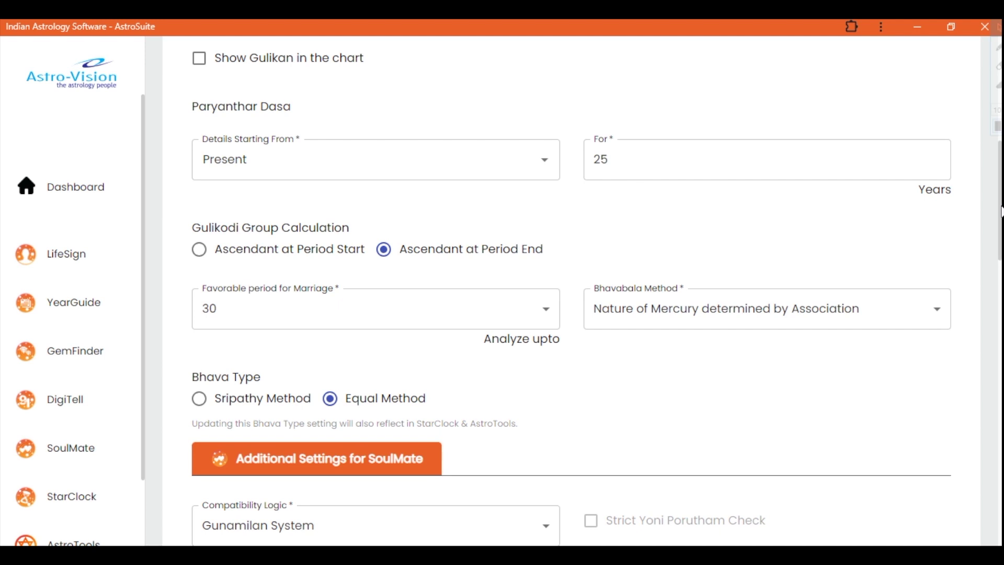
scroll(1001, 196, up, 2)
scroll(1002, 194, down, 1)
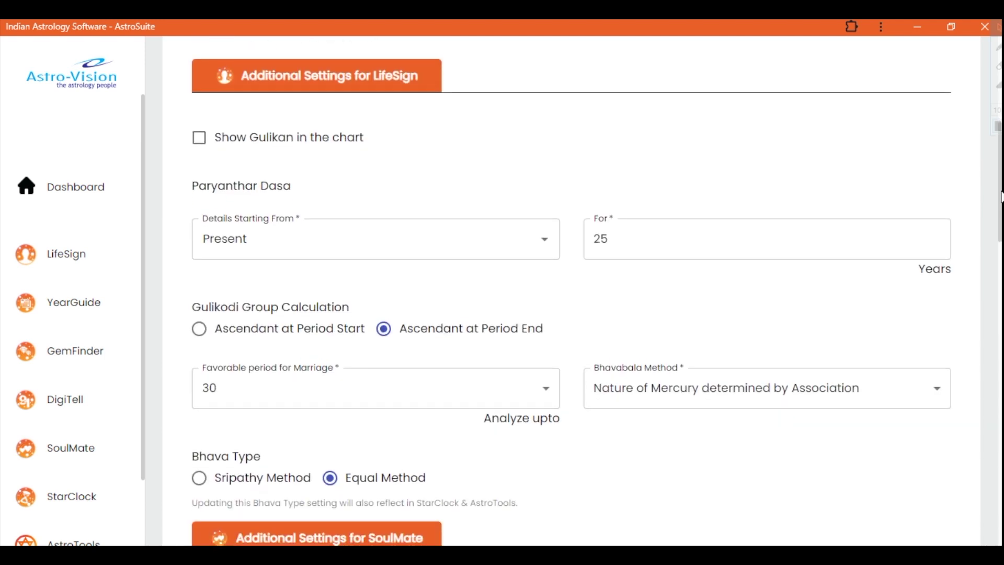
scroll(1002, 196, down, 1)
scroll(1002, 196, up, 1)
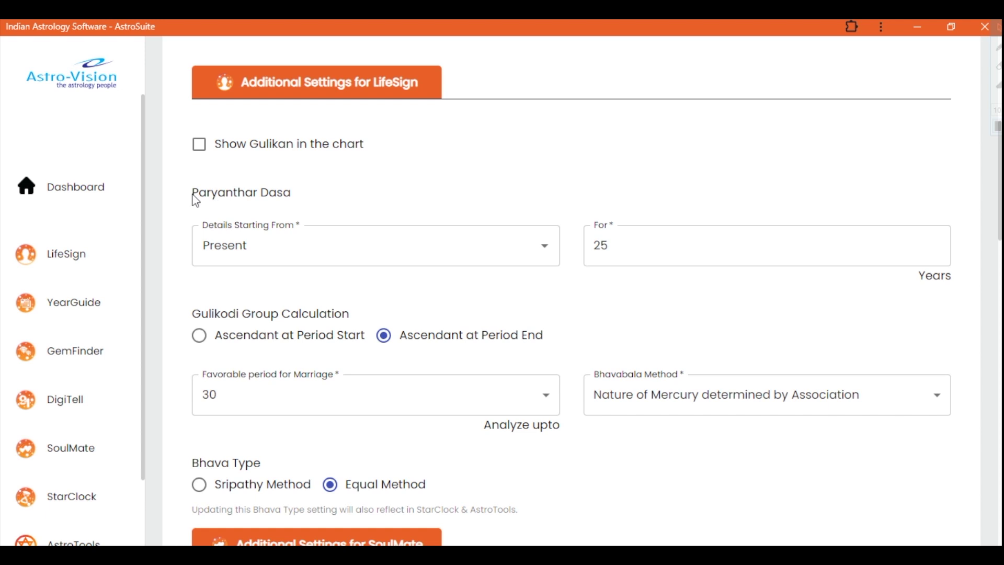
click(205, 155)
click(606, 246)
key(ctrl+a)
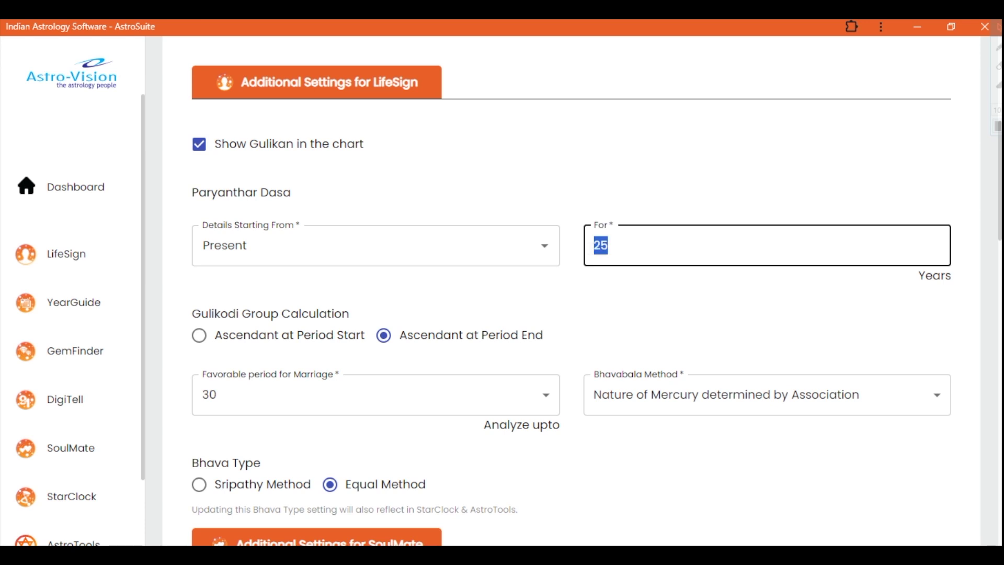
text(50)
Try both Gulikodi Group Calculation options, ending on Ascendant at Period End, and set the favorable period for marriage to 50.
click(201, 344)
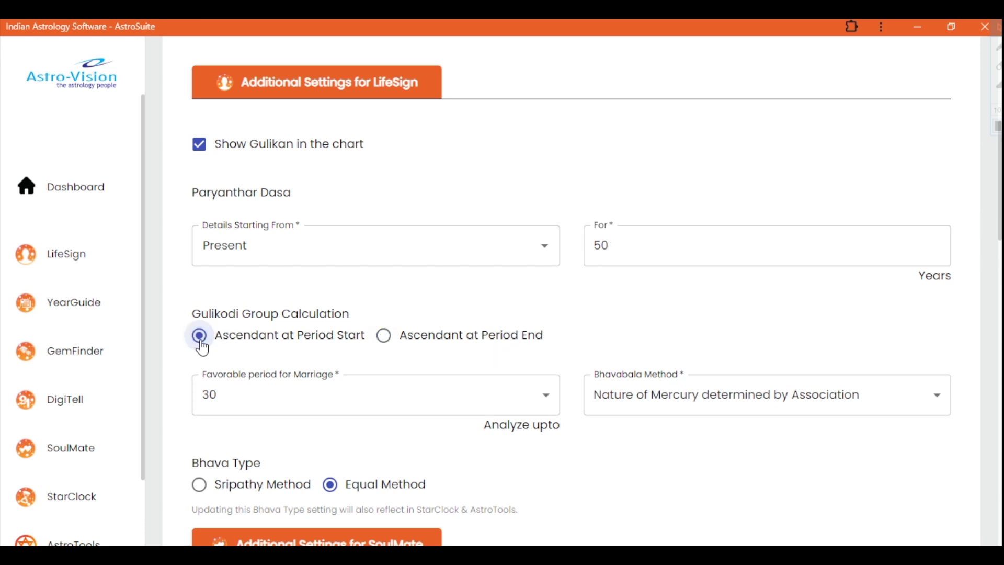
click(384, 337)
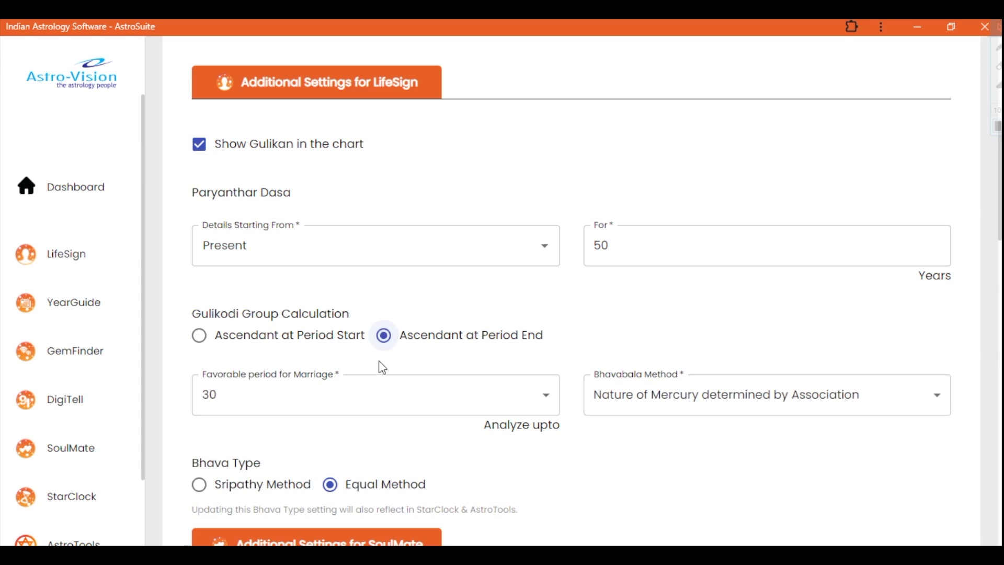
click(364, 394)
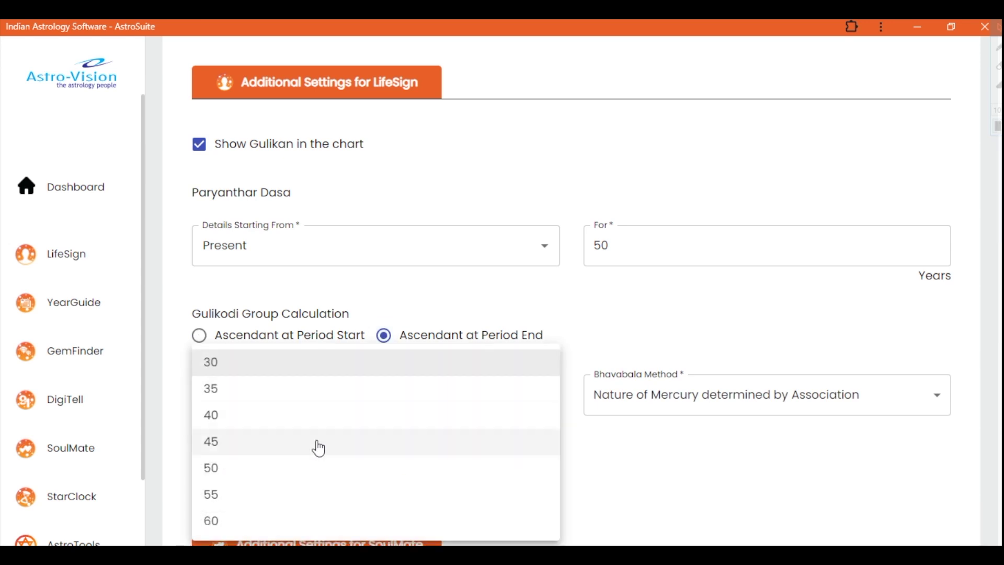
click(314, 473)
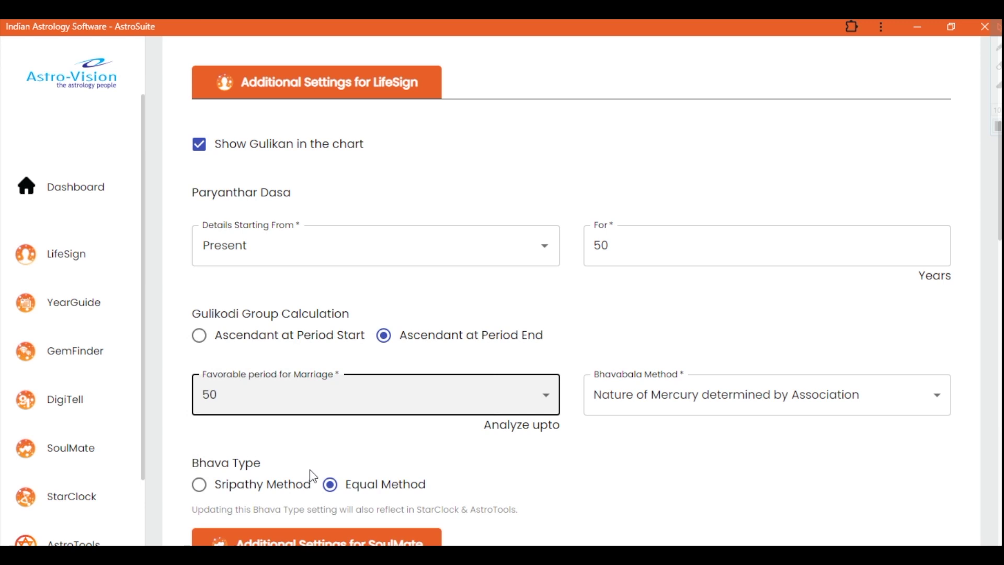
Try the Bhavabala method Mercury Benefic, irrespective of Association, and return it to Nature of Mercury determined by Association.
click(627, 410)
click(631, 423)
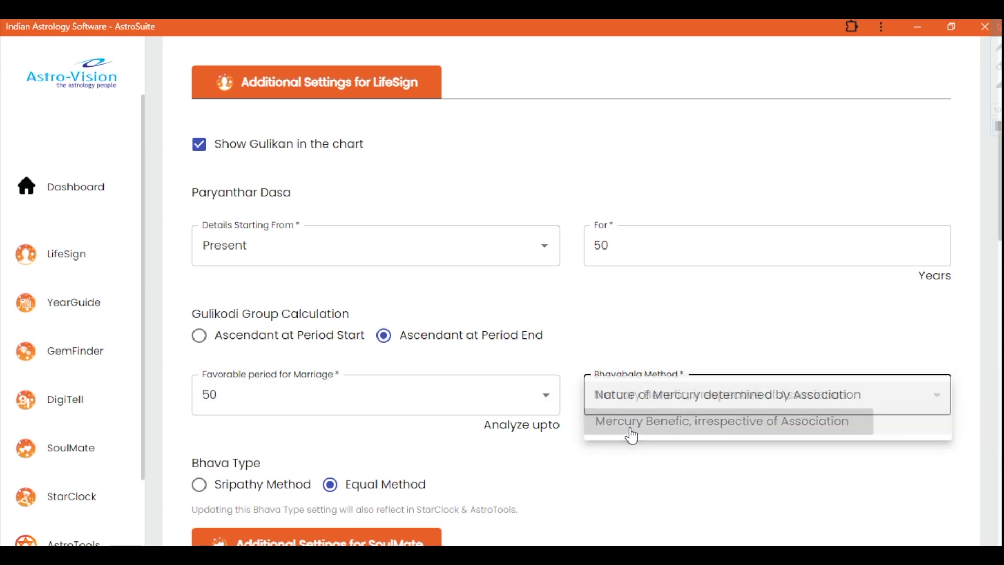
click(637, 404)
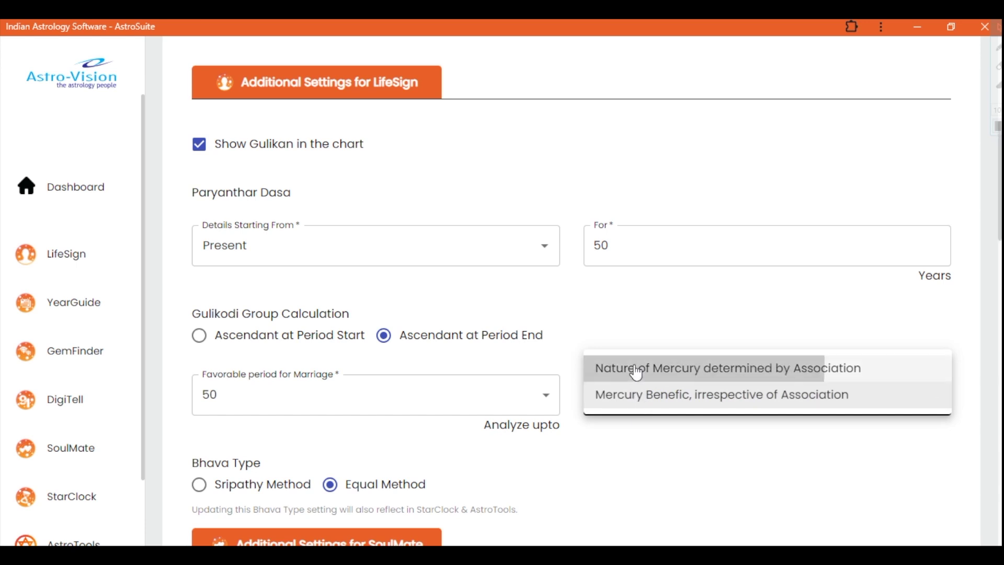
click(637, 370)
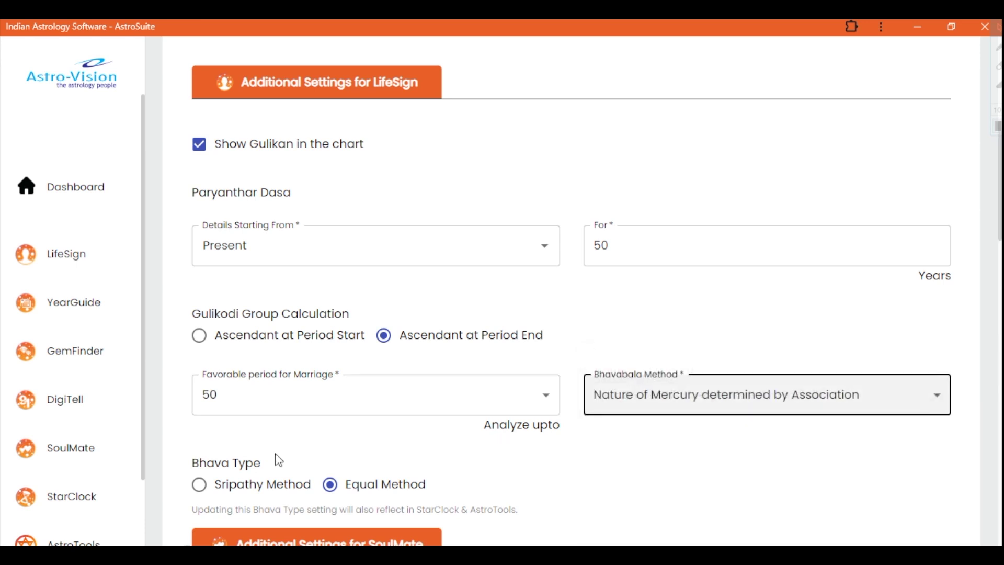
click(207, 469)
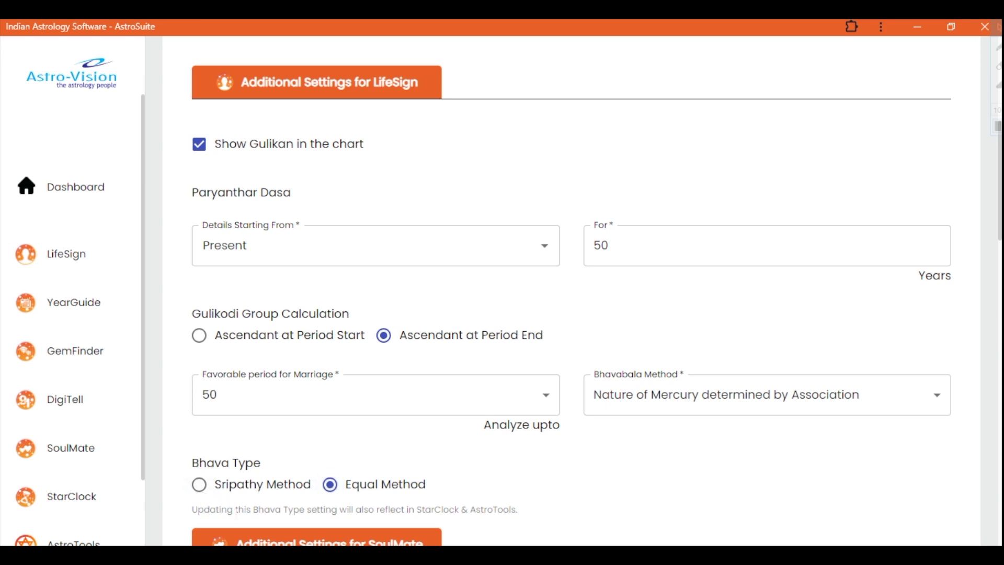
drag(258, 510, 520, 512)
Set the SoulMate compatibility logic to Tamil Nadu System, leaving Strict Yoni Porutham Check disabled after trying it.
scroll(993, 339, down, 8)
scroll(993, 340, down, 2)
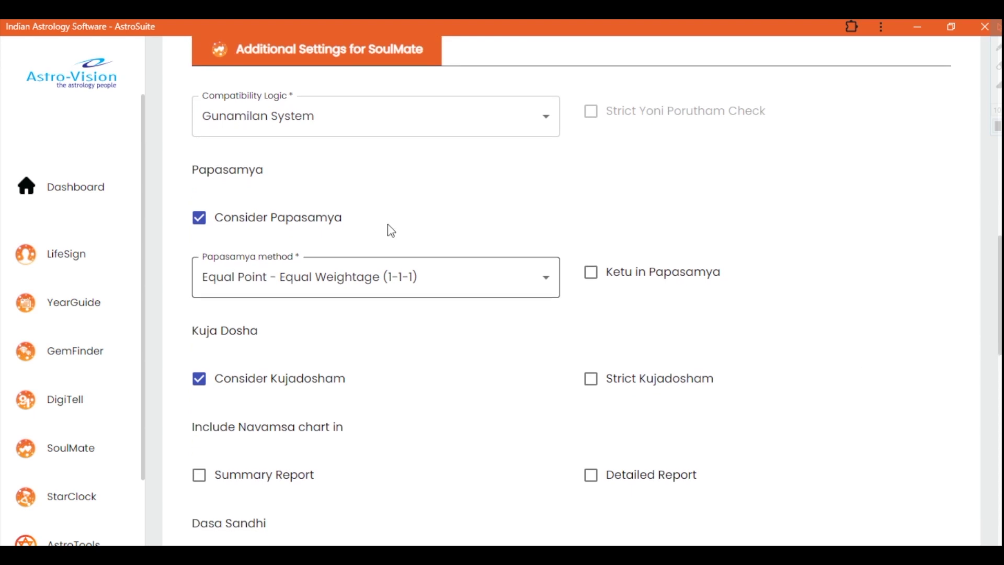
click(301, 134)
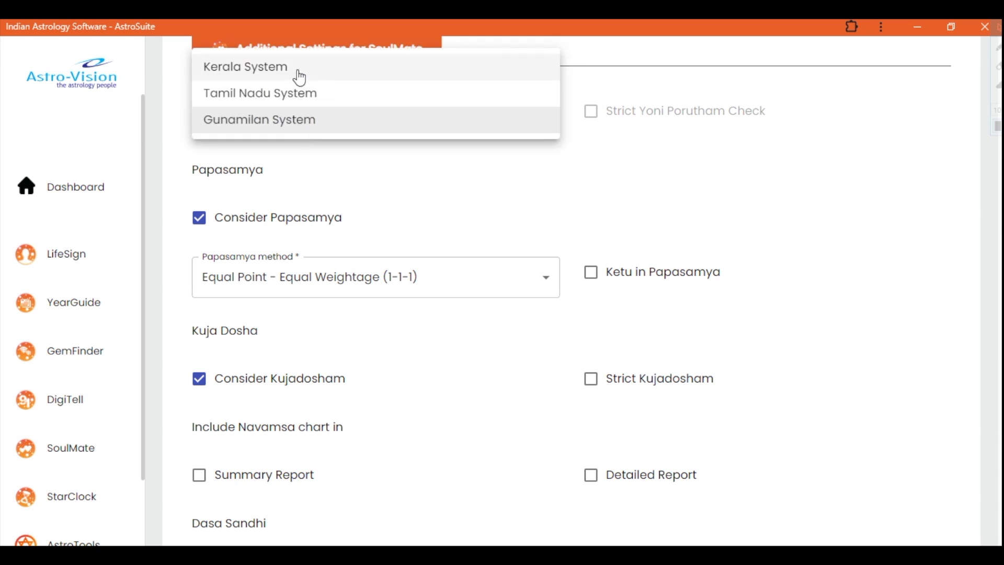
click(299, 100)
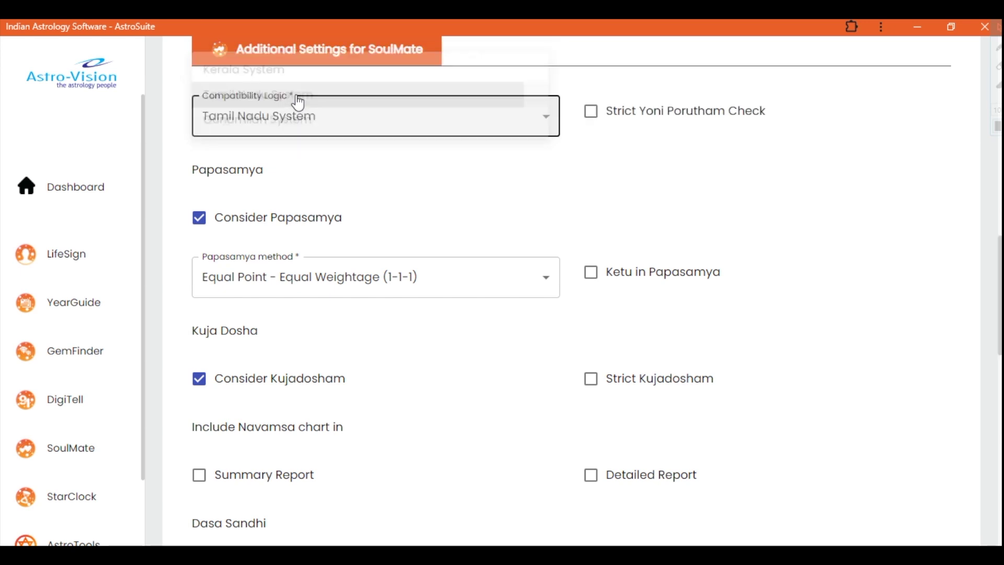
click(591, 116)
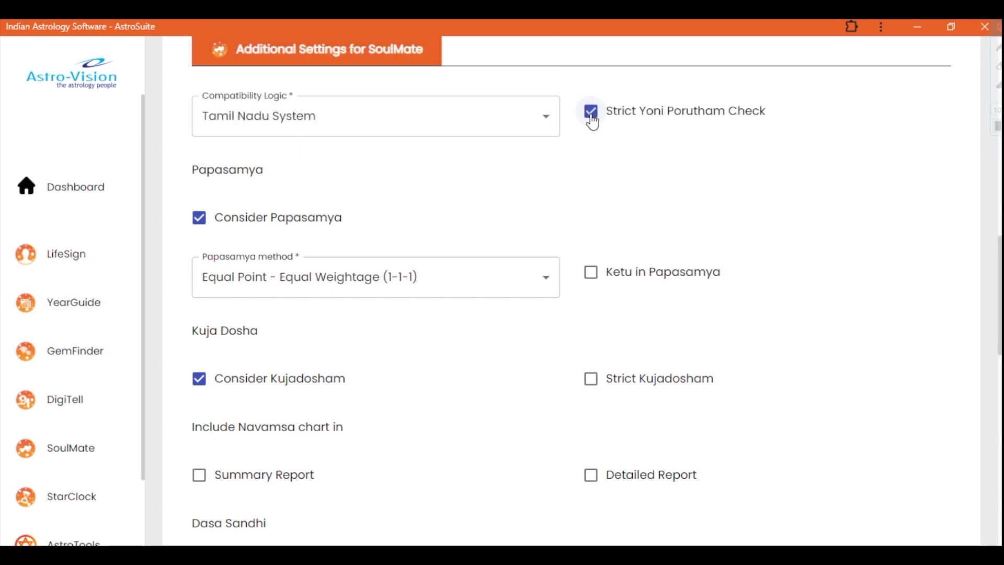
click(593, 122)
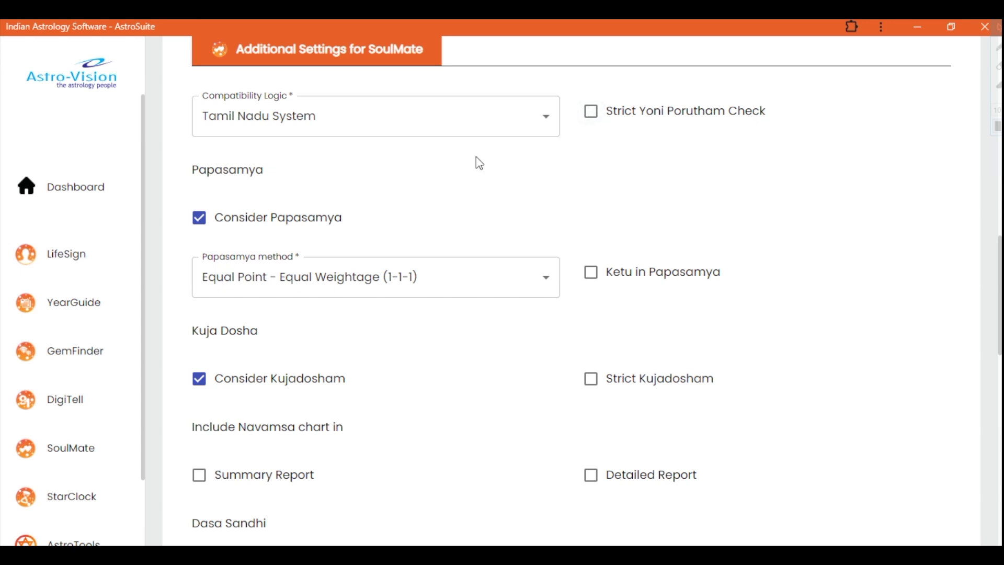
Keep the Papasamya method Equal Point - Equal Weightage (1-1-1), and try the Ketu in Papasamya and Strict Kujadosham options.
click(228, 285)
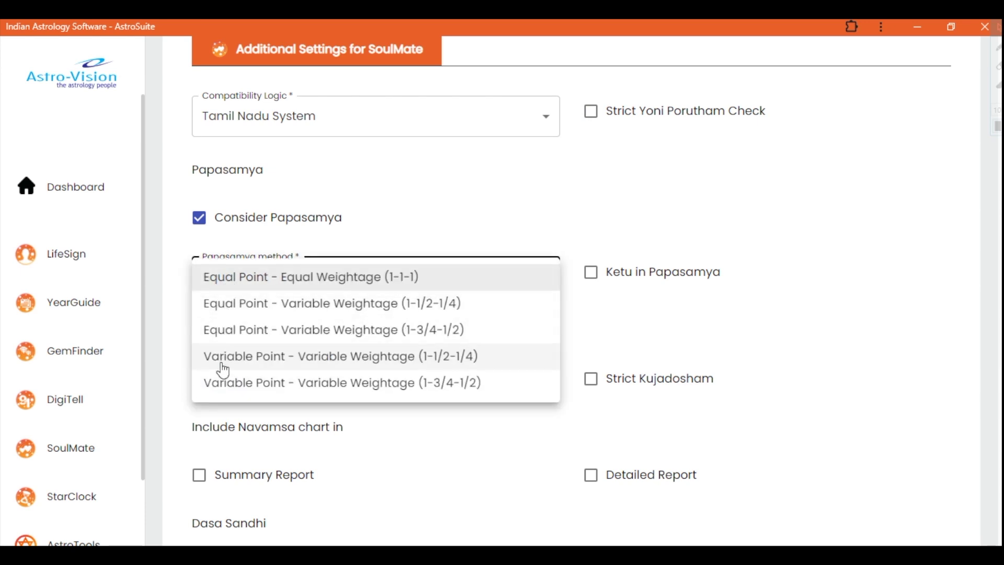
click(252, 289)
click(590, 277)
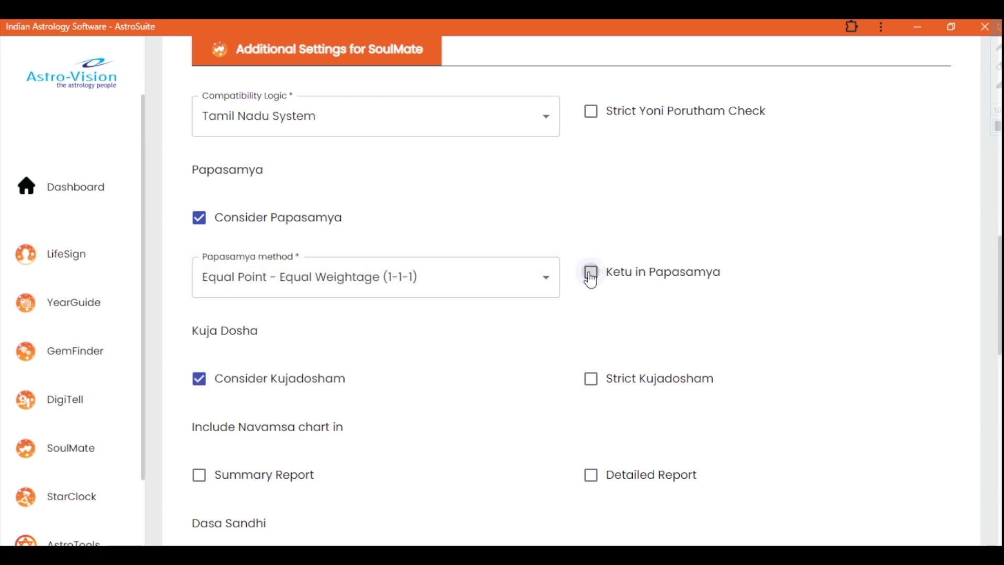
click(591, 279)
click(599, 389)
click(599, 390)
Keep Consider DasaSandhi enabled for SoulMate, and set it to Custom with a DasaSandhi Limit of 240 after trying Strict.
drag(999, 348, 999, 398)
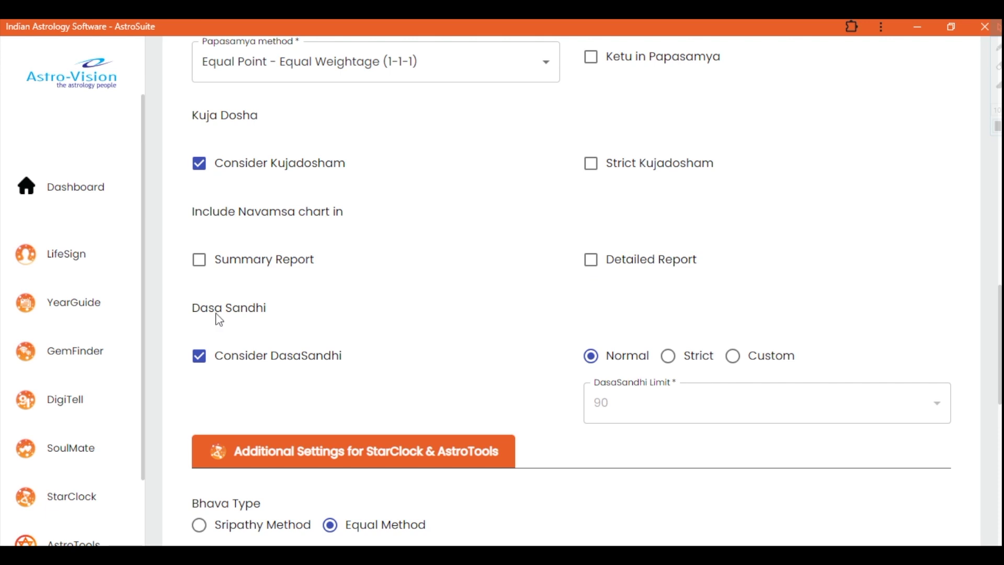
click(204, 364)
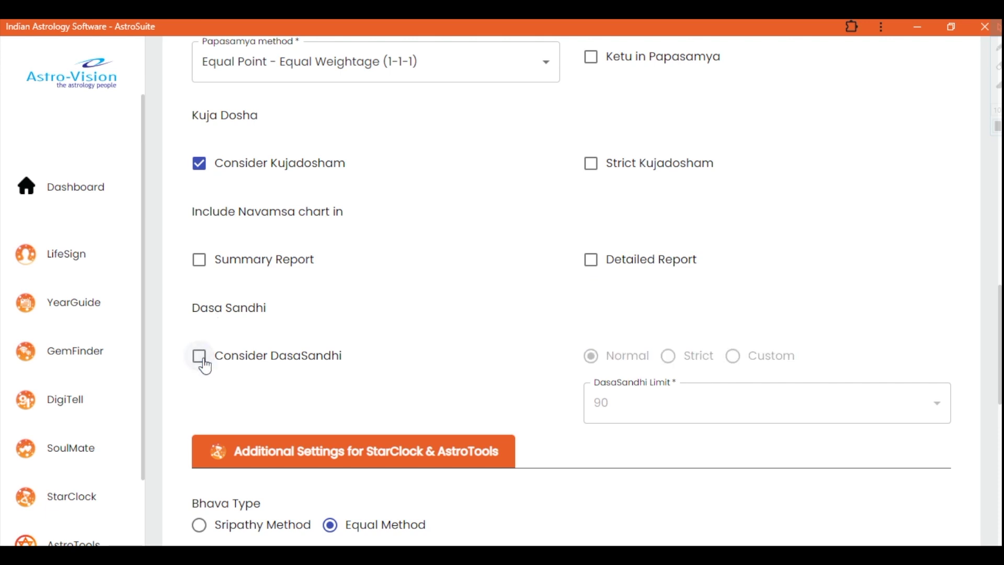
click(205, 366)
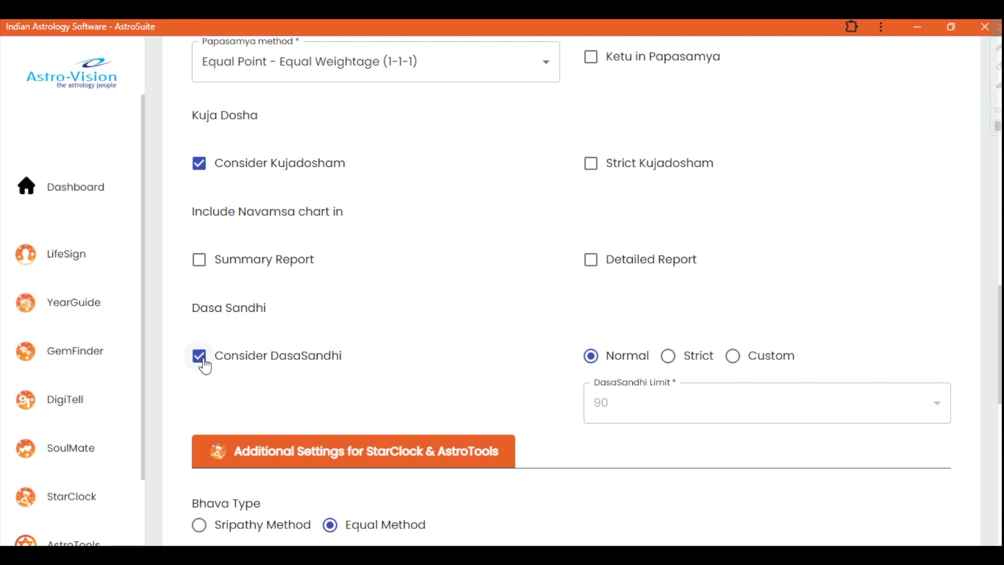
click(670, 361)
click(733, 360)
click(701, 402)
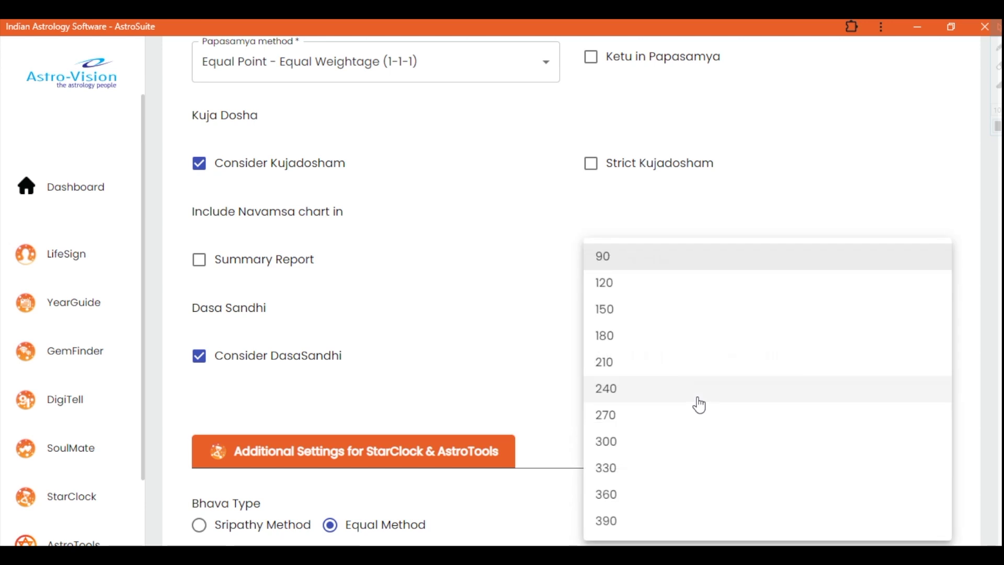
click(700, 404)
In the StarClock & AstroTools settings, try the AstroDay Configuration By Midnight and return it to By Sunrise.
drag(1001, 373, 974, 464)
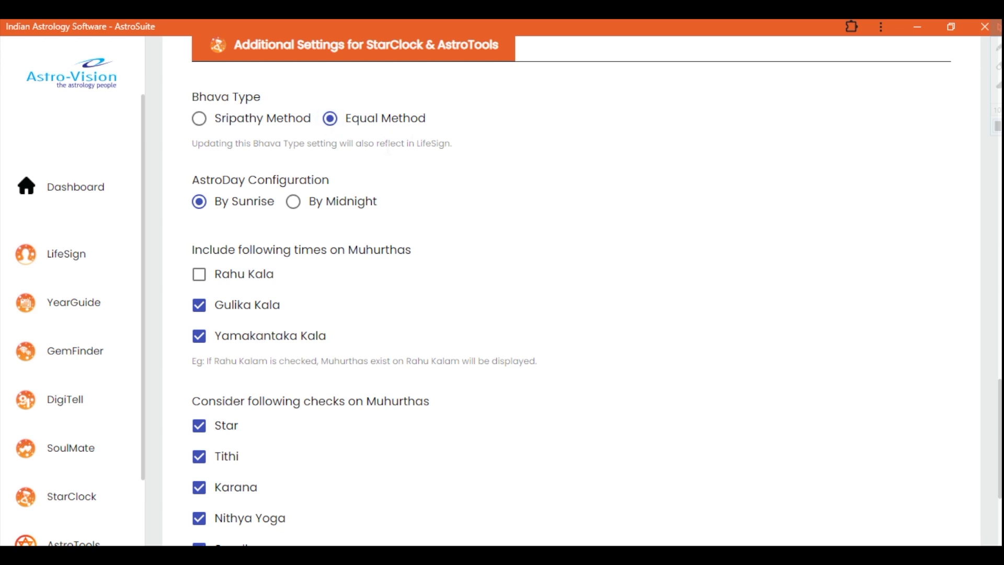
drag(386, 144, 429, 161)
click(364, 177)
click(293, 206)
click(199, 206)
Review the Muhurtha times and checks, and save the settings for the Gujarati preferences.
scroll(997, 481, down, 3)
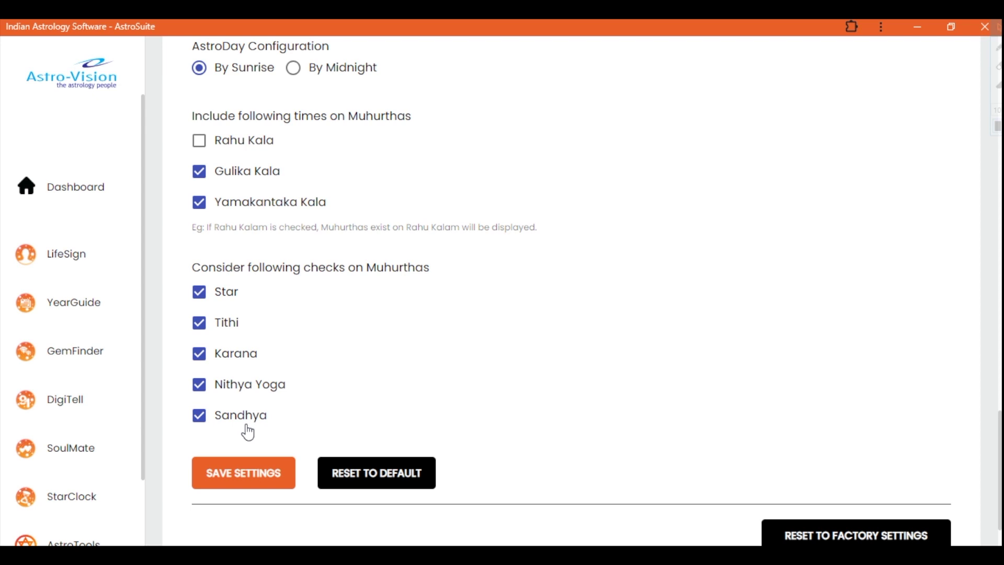
scroll(628, 366, down, 1)
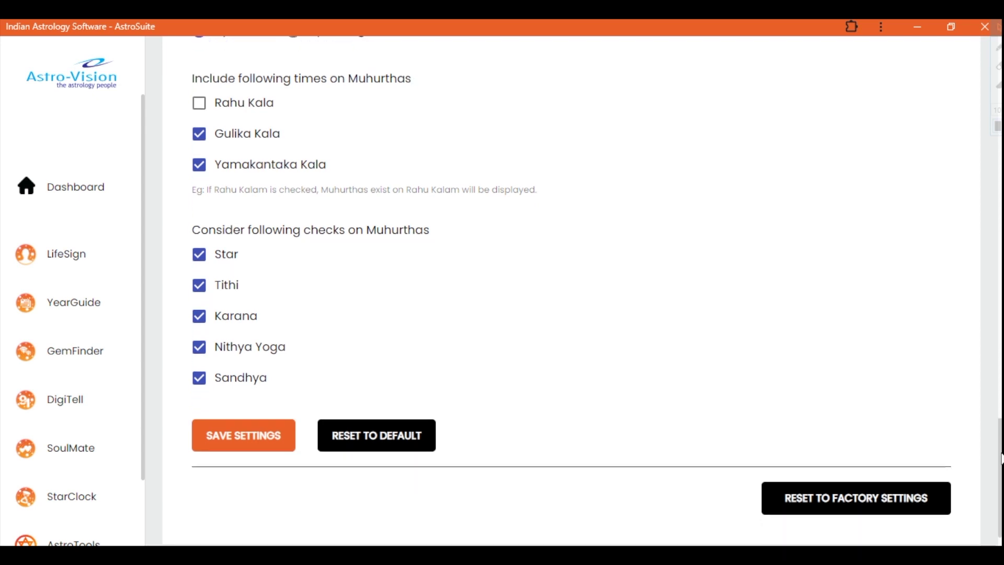
click(243, 443)
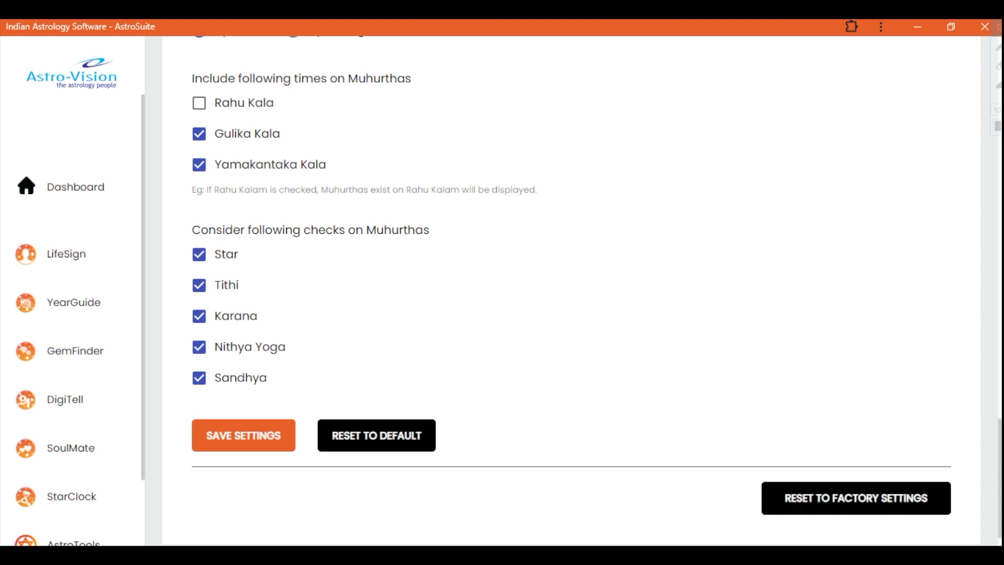
mouse_move(516, 554)
scroll(571, 290, down, 1)
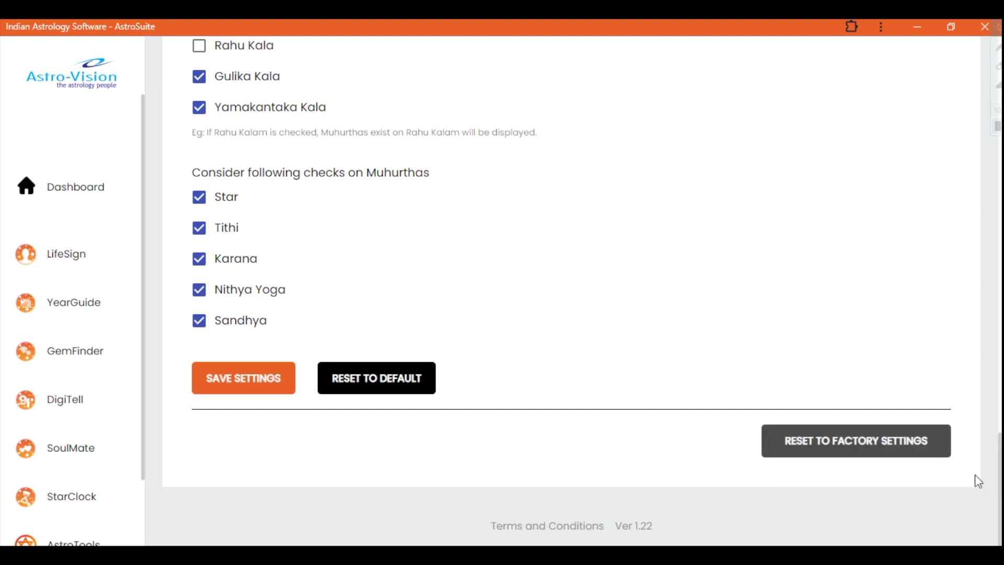
Try switching to the Sinhala preferences, choosing to save the changes and closing the save prompt.
drag(998, 479, 973, 40)
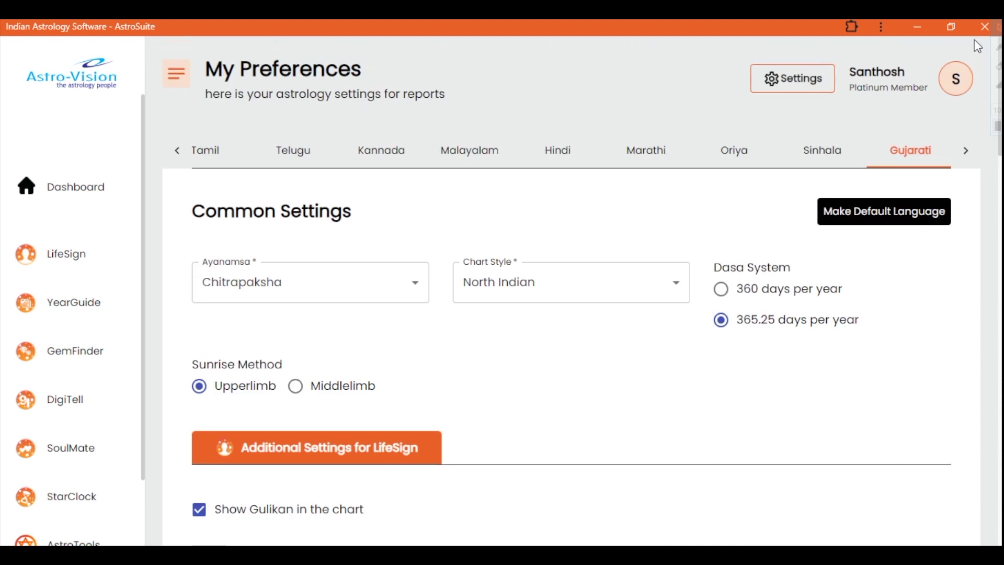
click(818, 164)
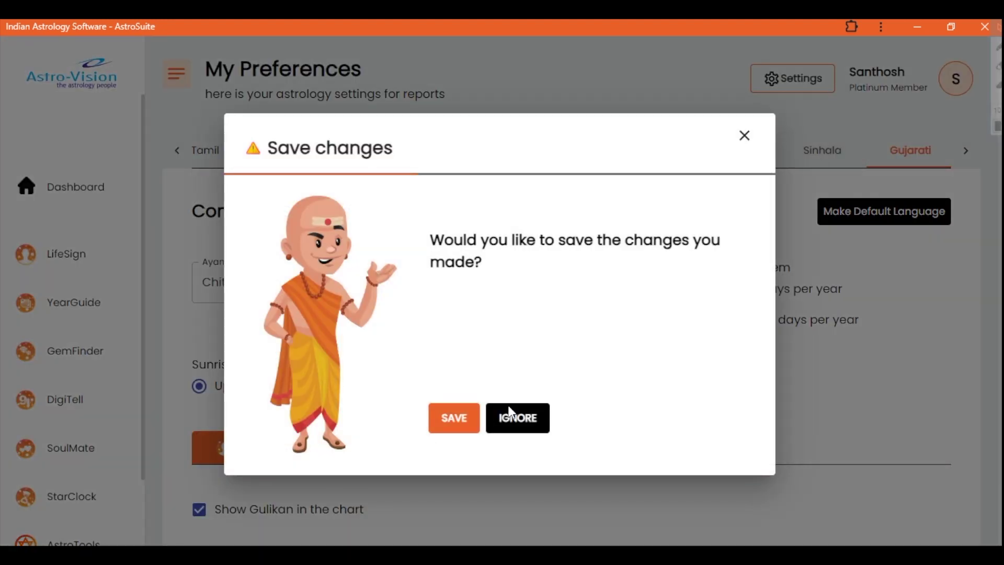
click(467, 432)
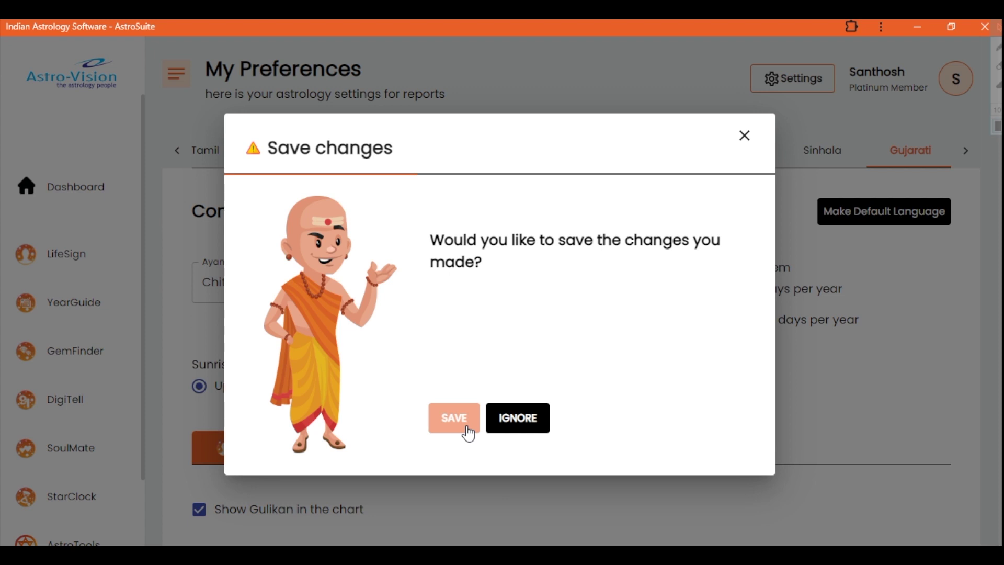
click(748, 137)
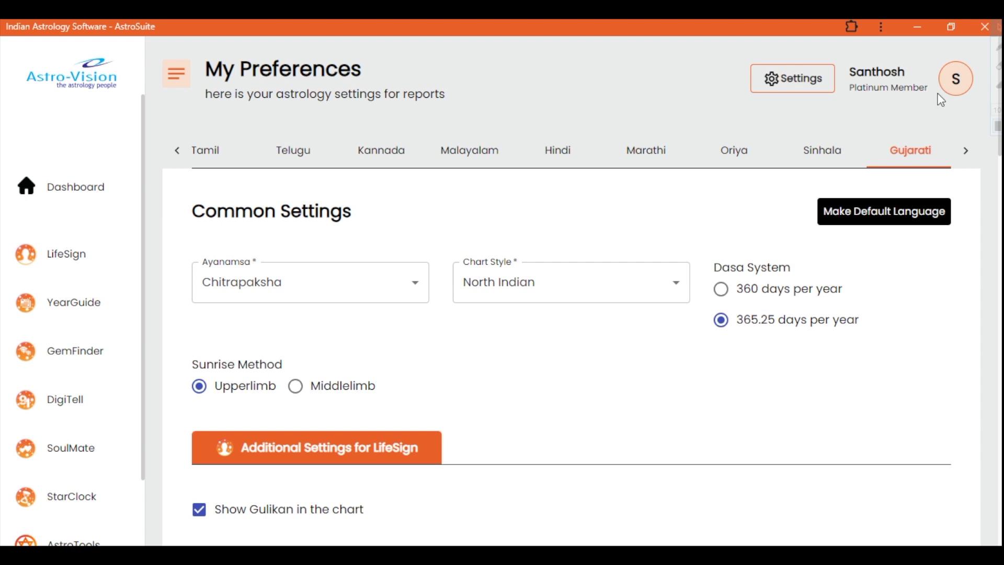
Open the Report Type Creator from the account options and start a new report type.
click(956, 82)
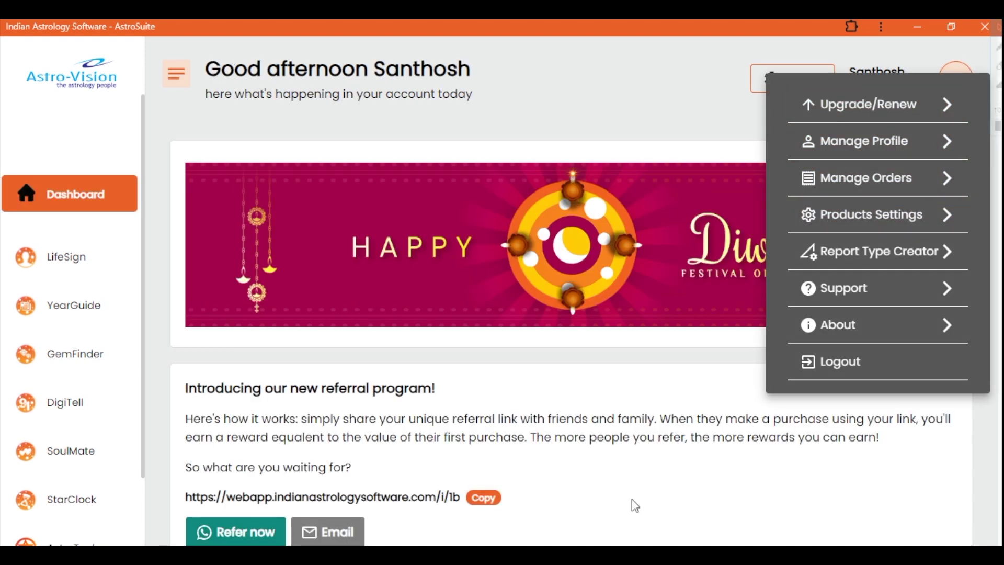
click(890, 256)
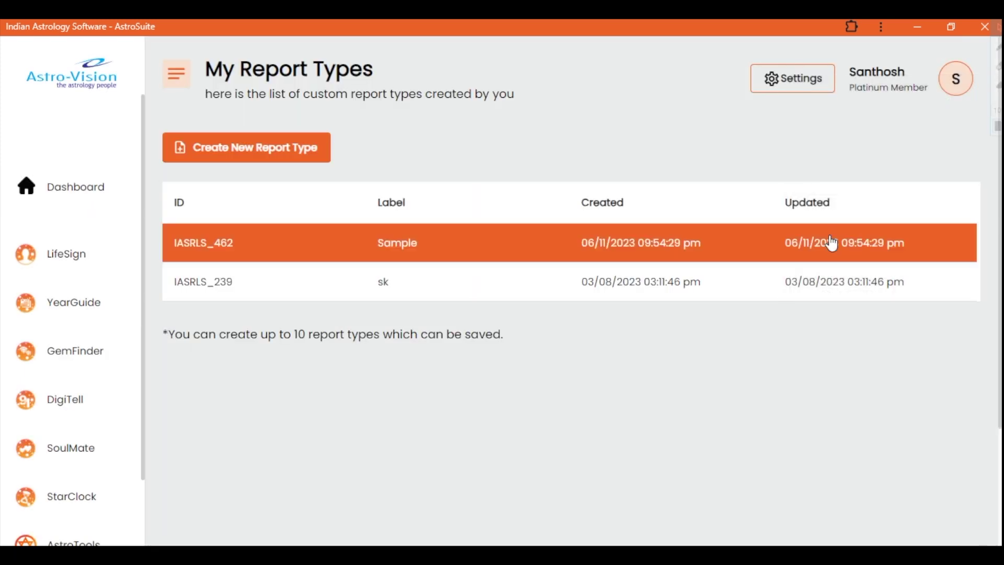
click(222, 145)
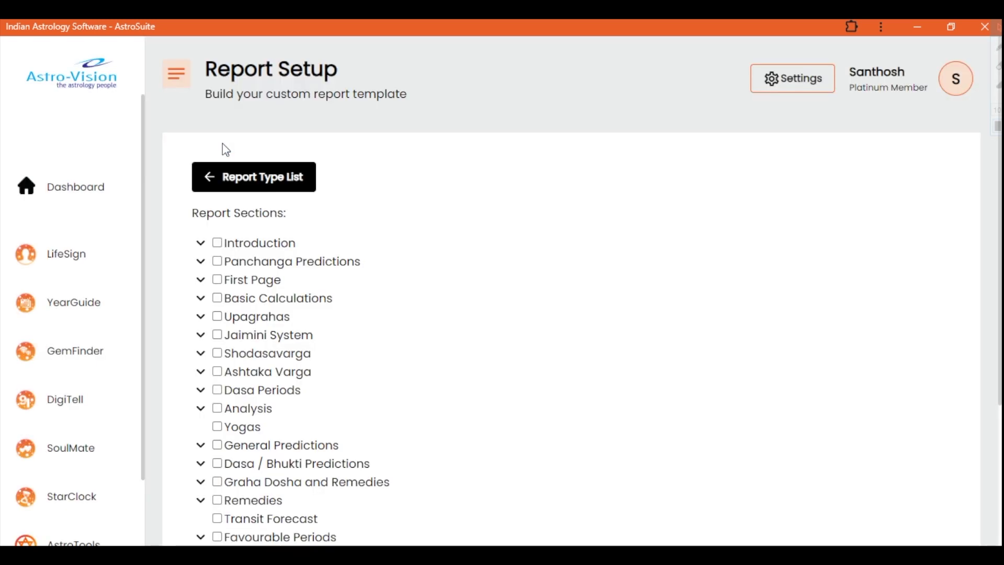
Include the Introduction, Panchanga Predictions and First Page sections with all their subsections in the custom report.
click(200, 245)
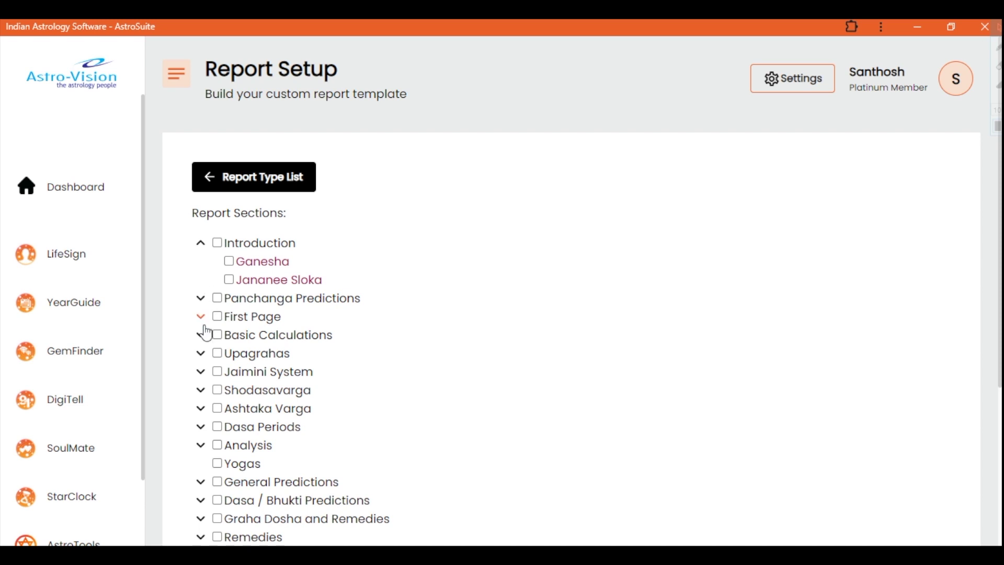
click(202, 317)
click(202, 320)
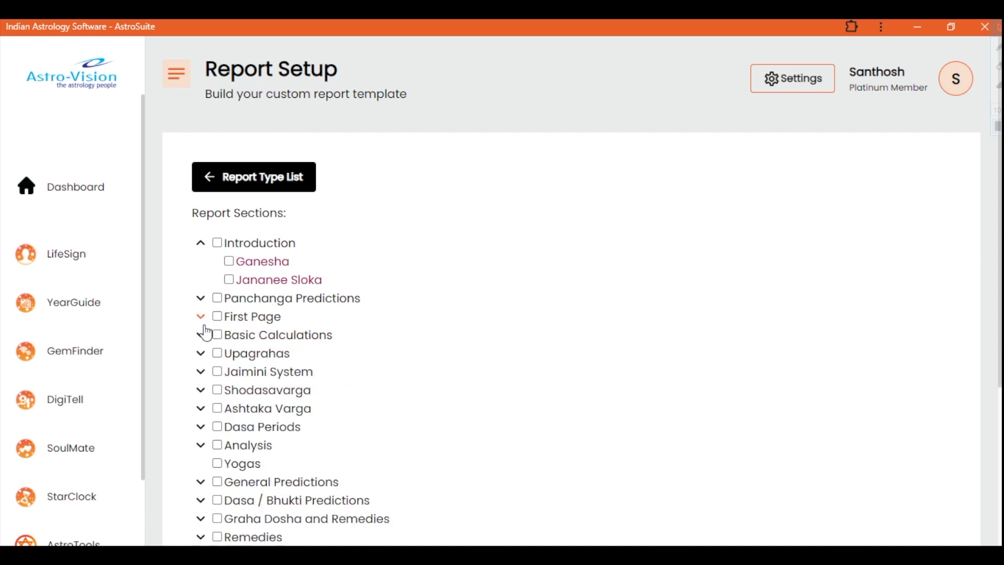
click(201, 245)
click(202, 245)
click(219, 245)
click(200, 299)
click(217, 299)
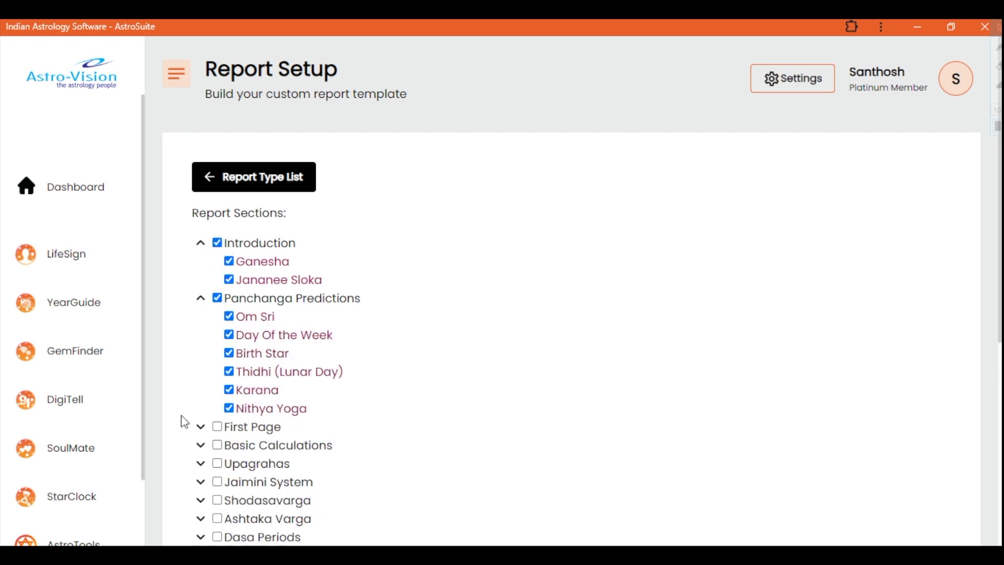
click(201, 428)
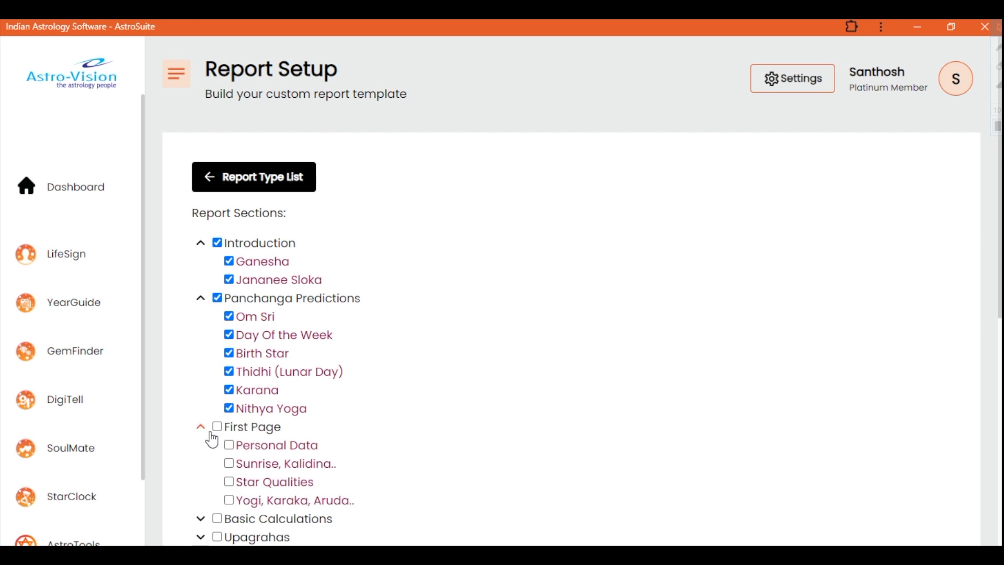
click(217, 428)
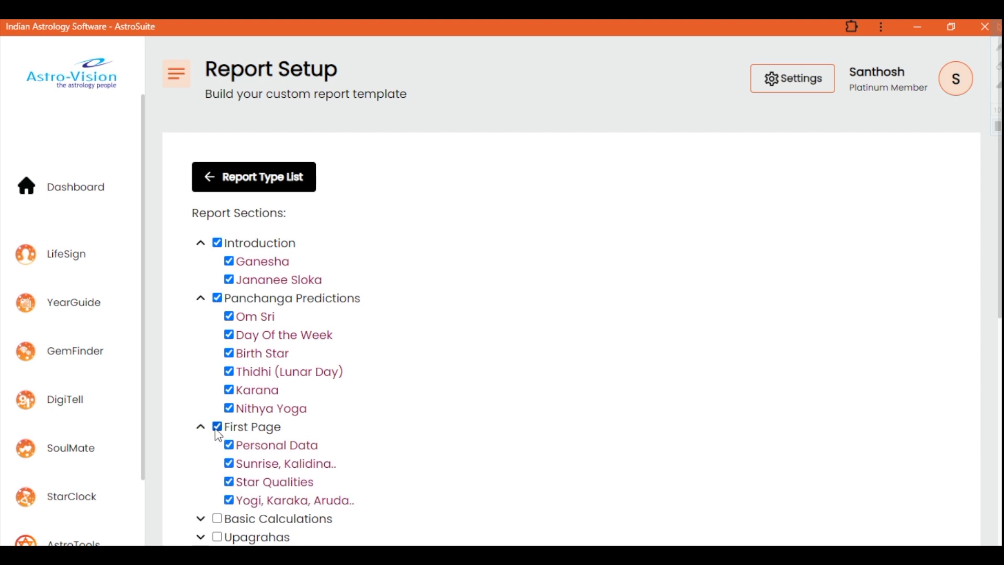
Exclude Yogi, Karaka, Aruda.. and Star Qualities from First Page, and Nithya Yoga and Karana from Panchanga Predictions.
click(228, 499)
click(226, 482)
click(227, 410)
click(231, 390)
Enter sample as the report type name for the custom report.
scroll(640, 418, down, 8)
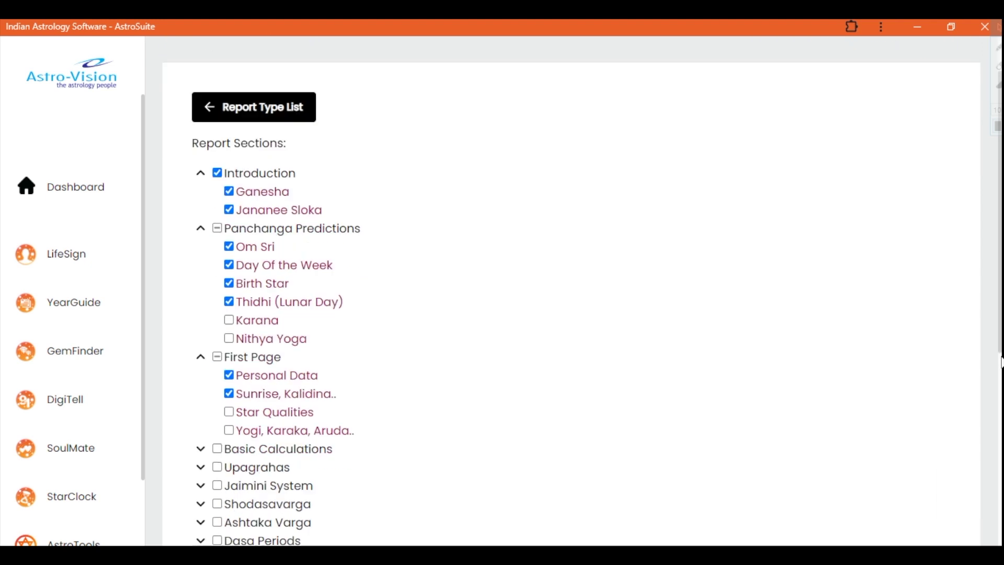
click(314, 402)
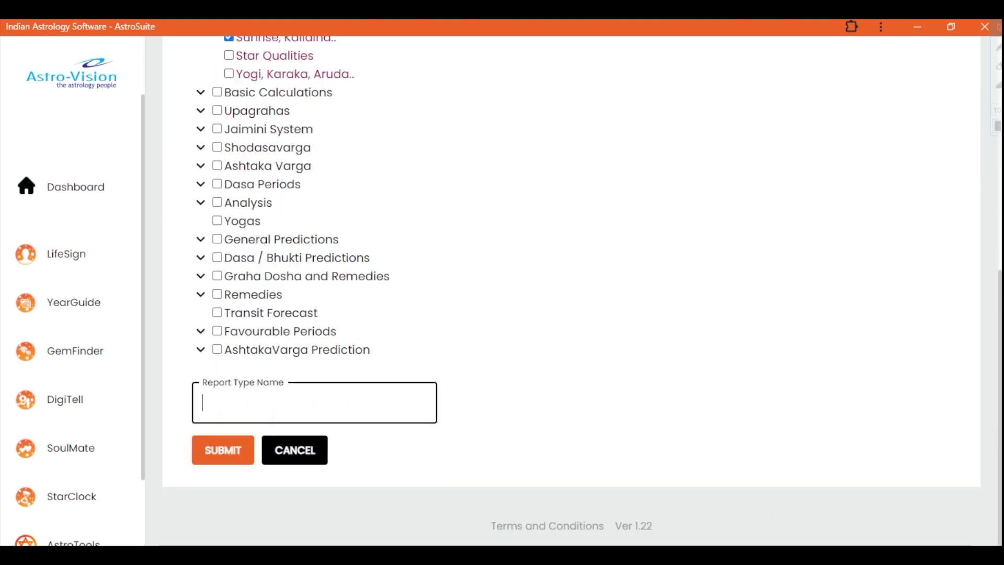
text(sample)
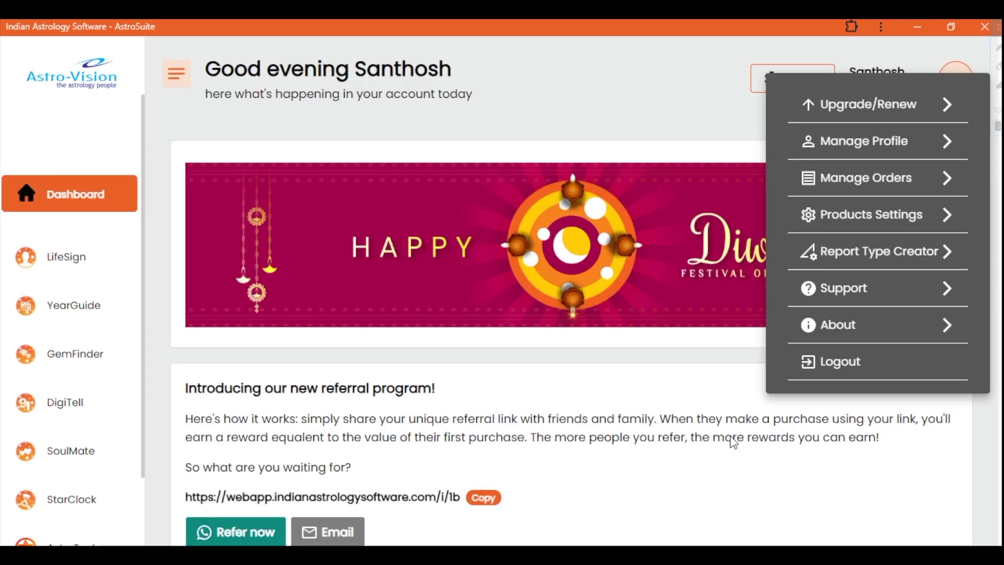
Open the Support page and submit a LifeSign query with the message "need support".
click(850, 295)
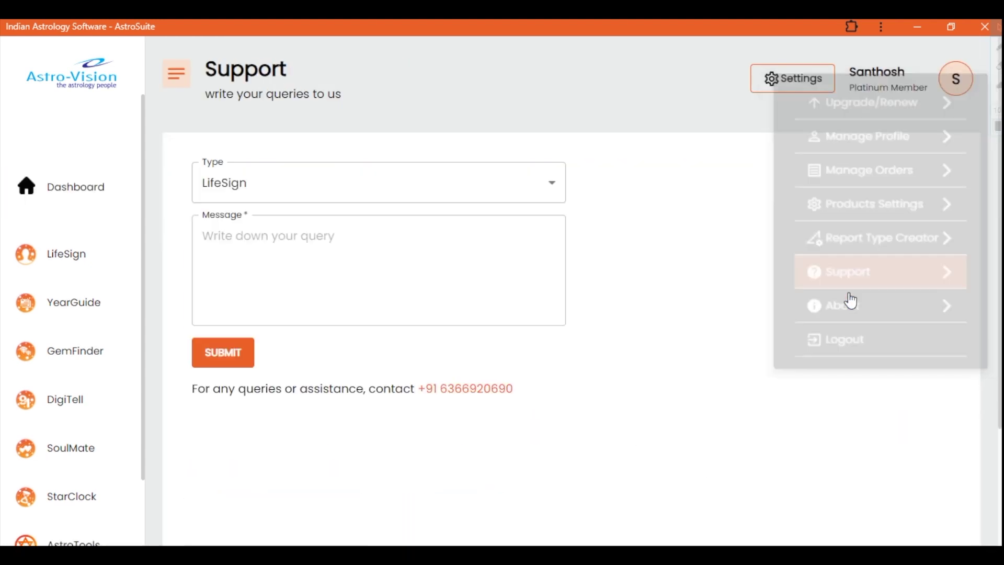
click(272, 222)
text(need support)
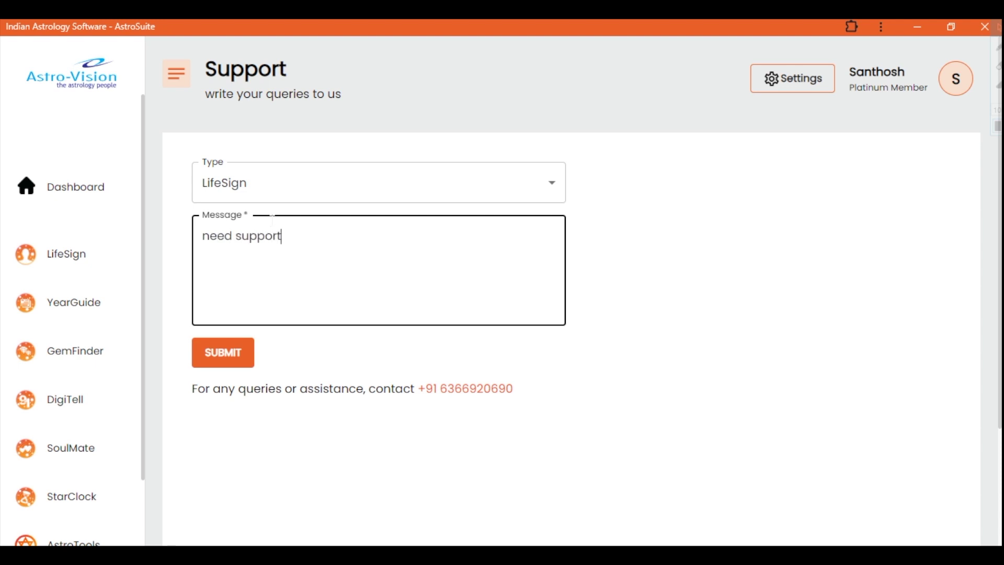
click(233, 359)
Open the About page, read through the company information, and try the account's Logout option.
click(956, 77)
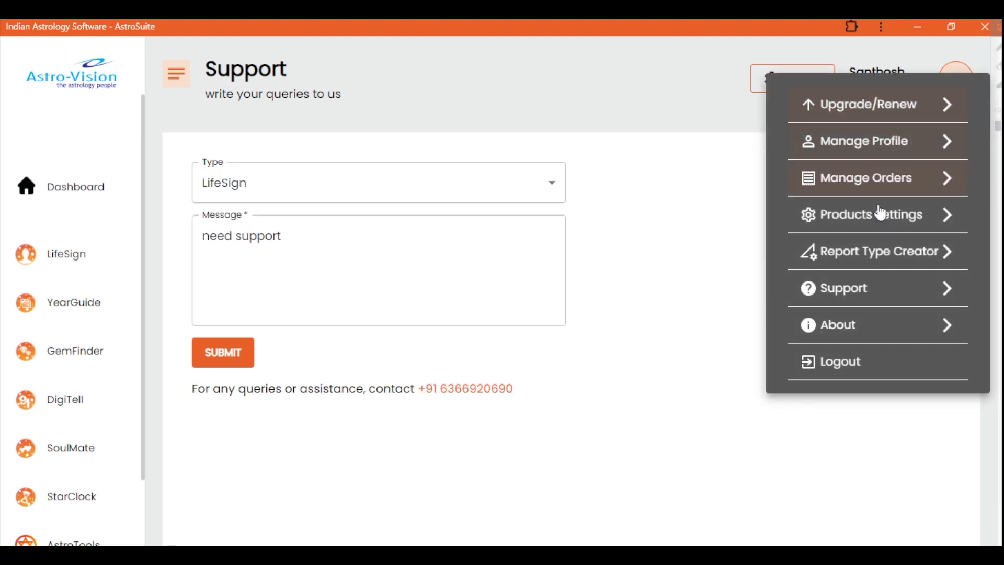
click(845, 327)
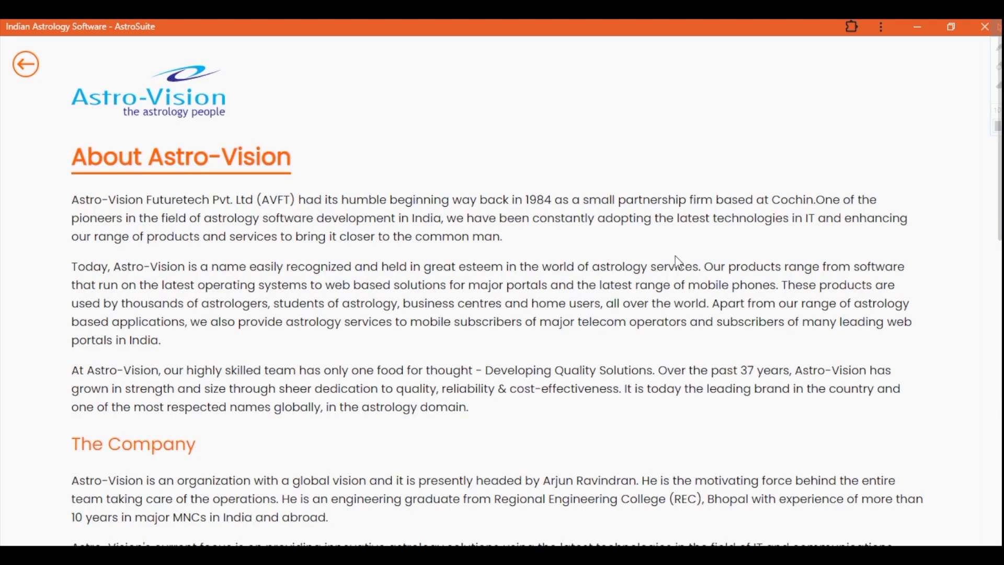
scroll(1001, 230, down, 7)
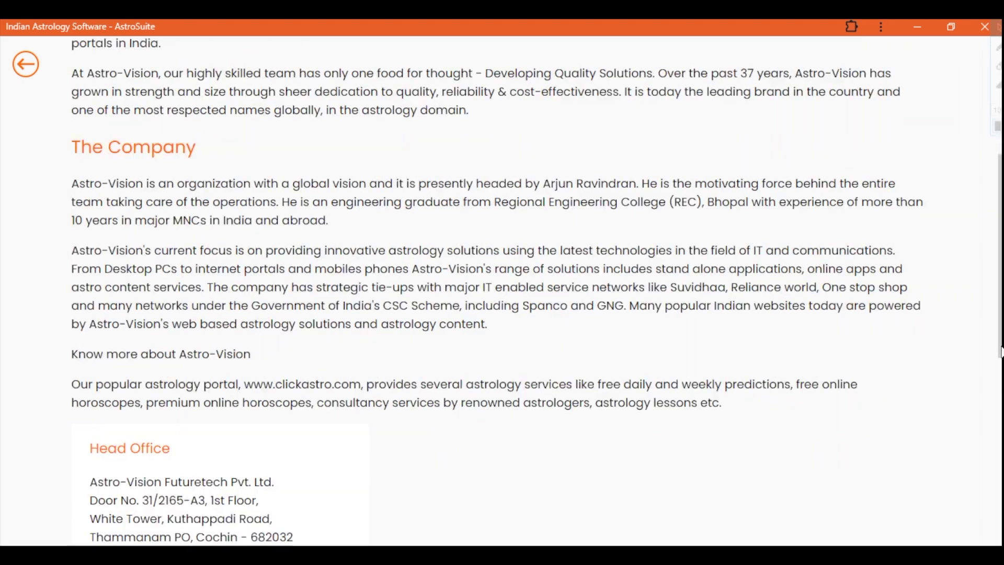
scroll(1000, 241, up, 5)
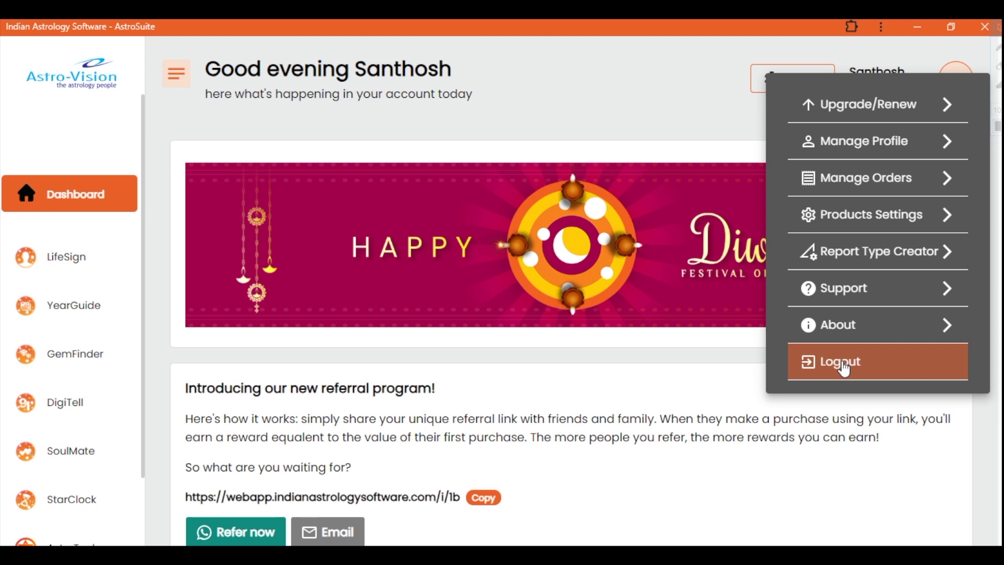
click(843, 365)
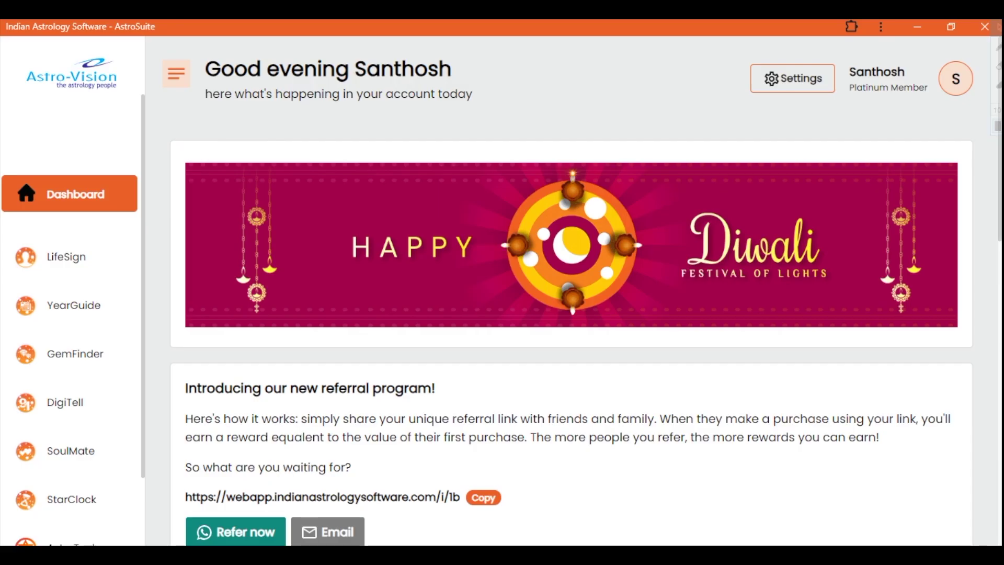
Open LifeSign, choose Super Horoscope as the report type, and generate the report from the filled-in birth details.
click(67, 261)
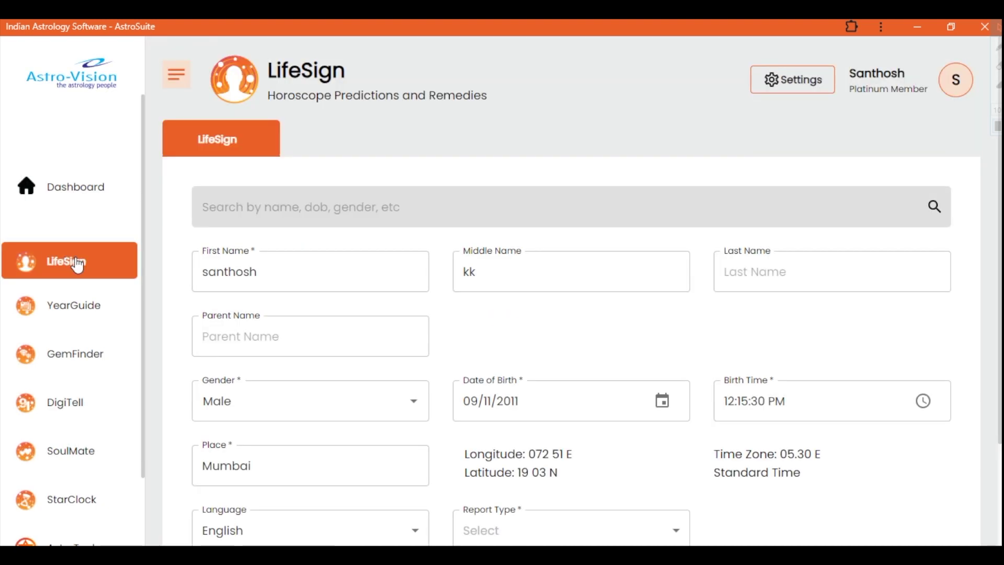
click(277, 280)
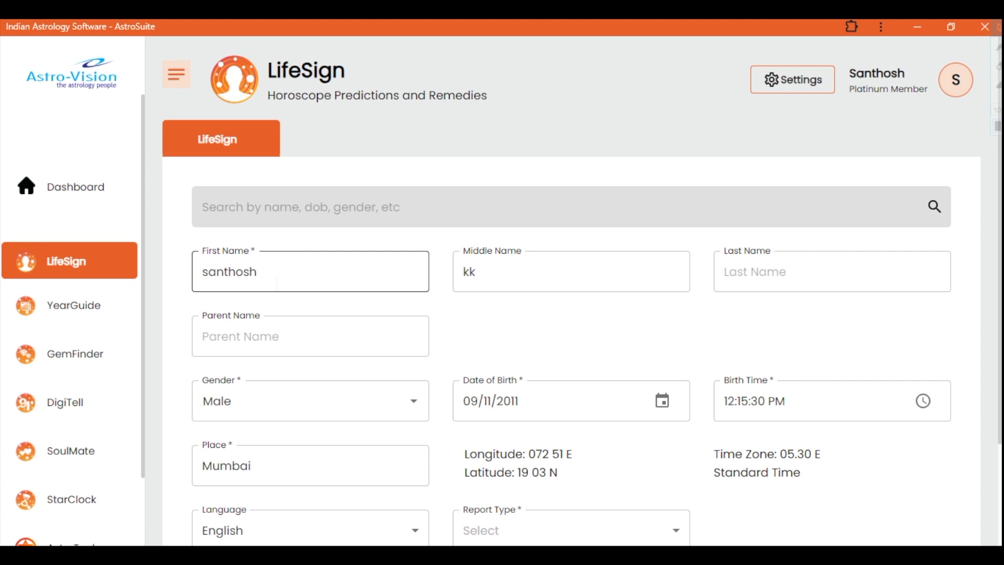
scroll(1001, 295, down, 3)
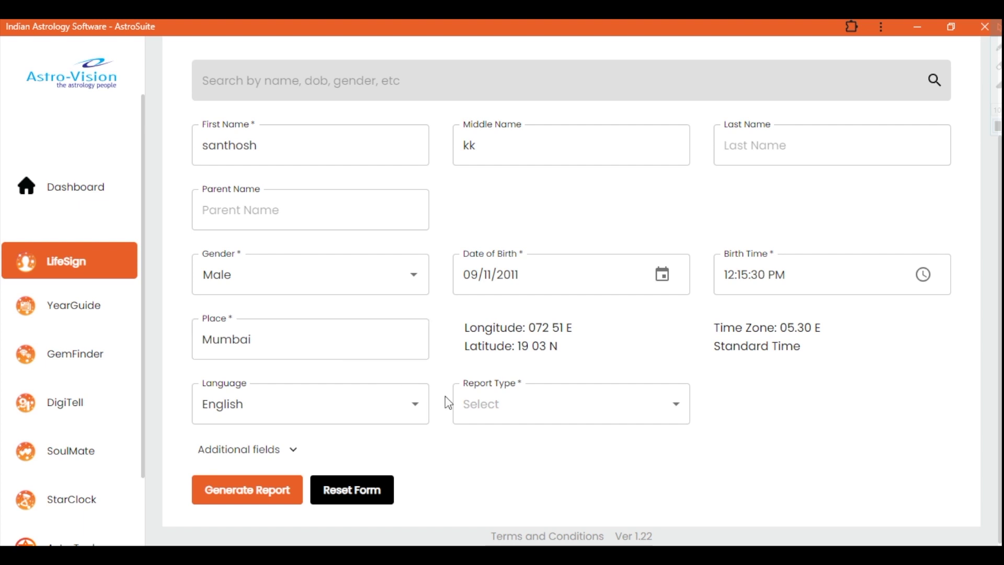
click(470, 413)
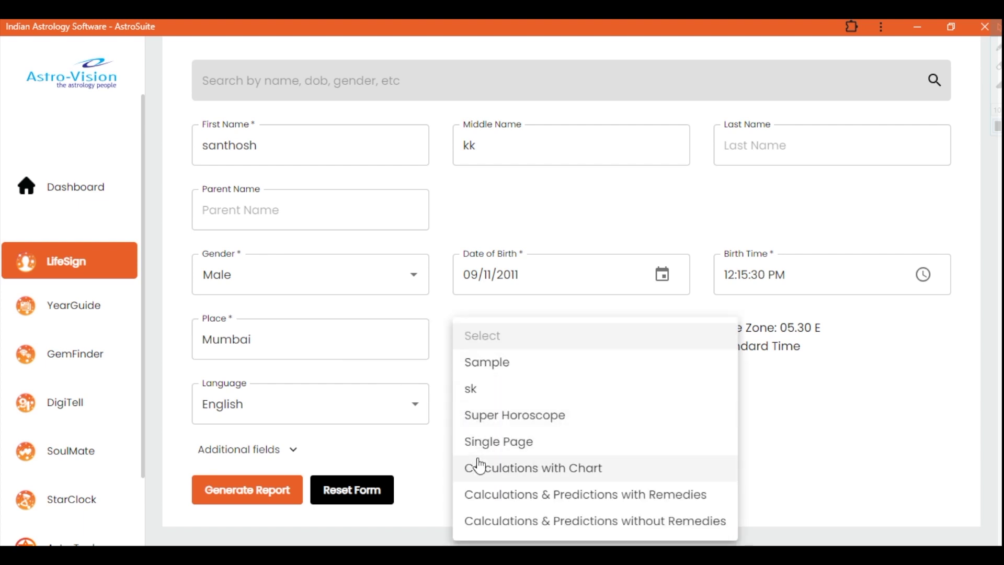
click(507, 418)
click(251, 492)
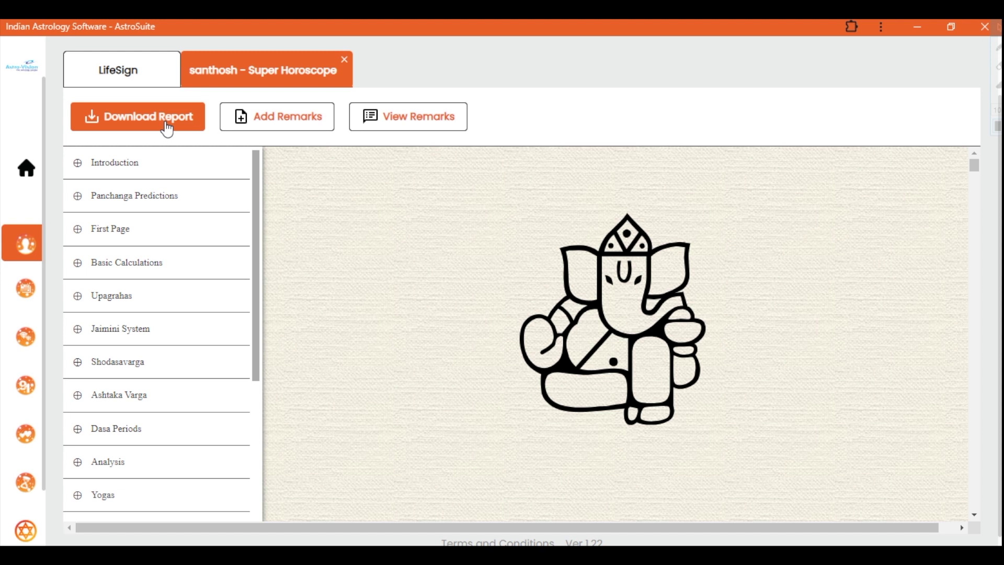
click(297, 126)
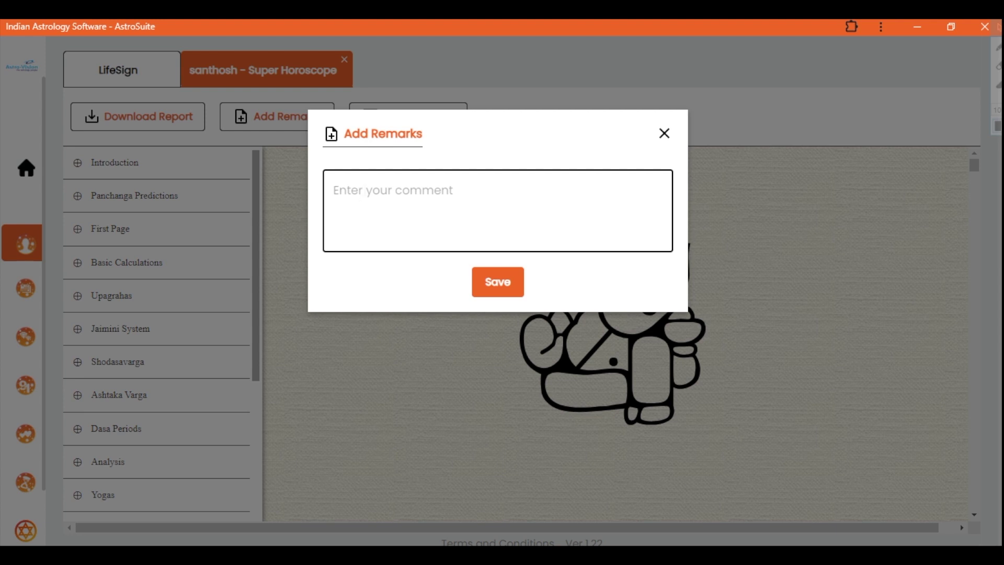
text(scvasc)
click(665, 135)
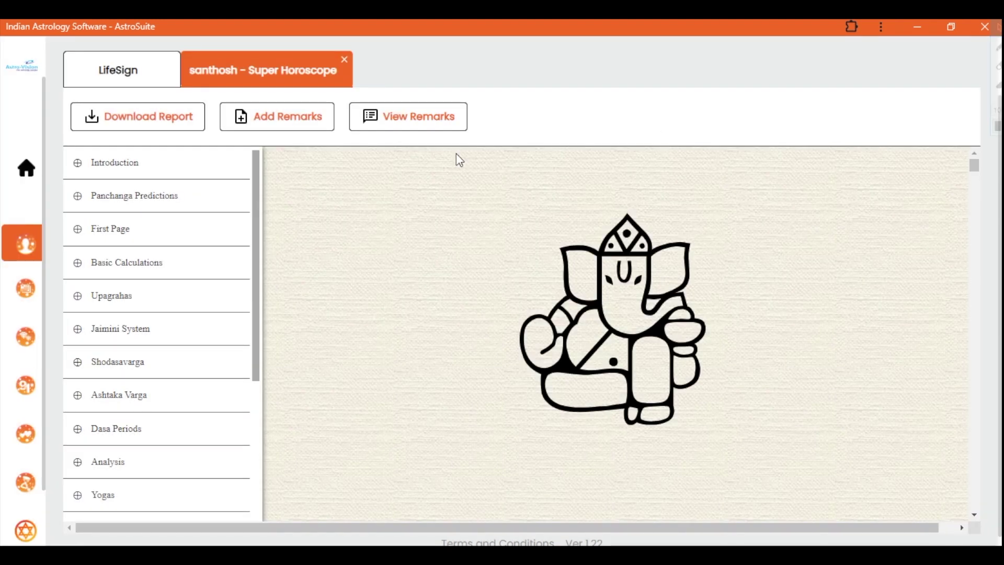
View the Basic Calculations section of the Super Horoscope report and continue to its Upagrahas section.
click(161, 279)
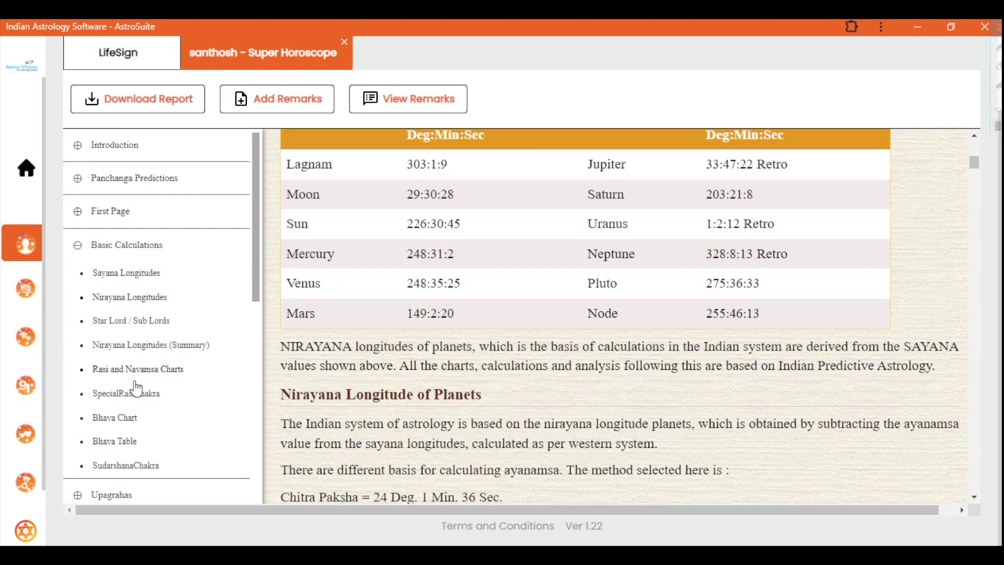
click(137, 497)
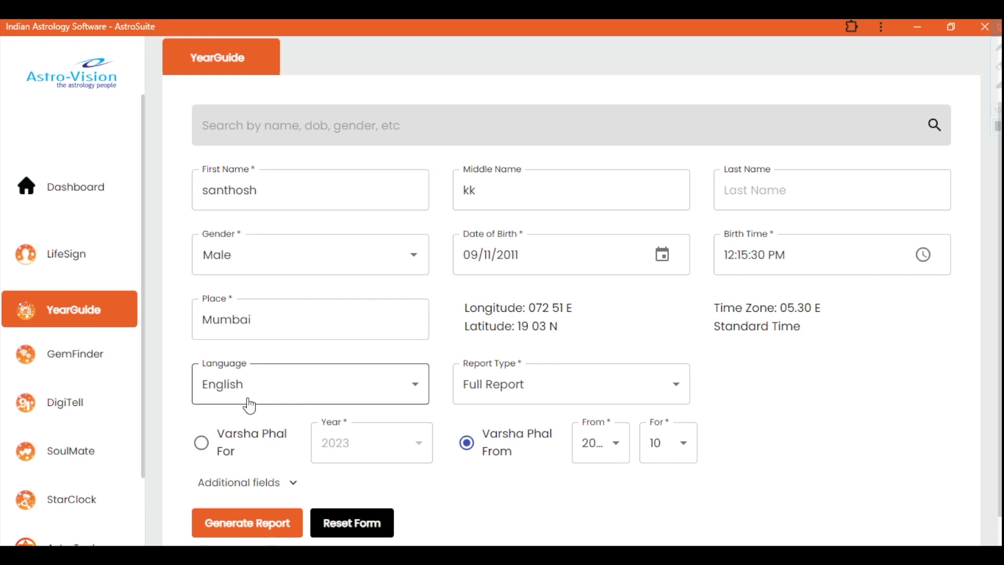
Set the YearGuide form to Varsha Phal For 2023 after checking the Varsha Phal From options, and generate the Full Report.
click(201, 452)
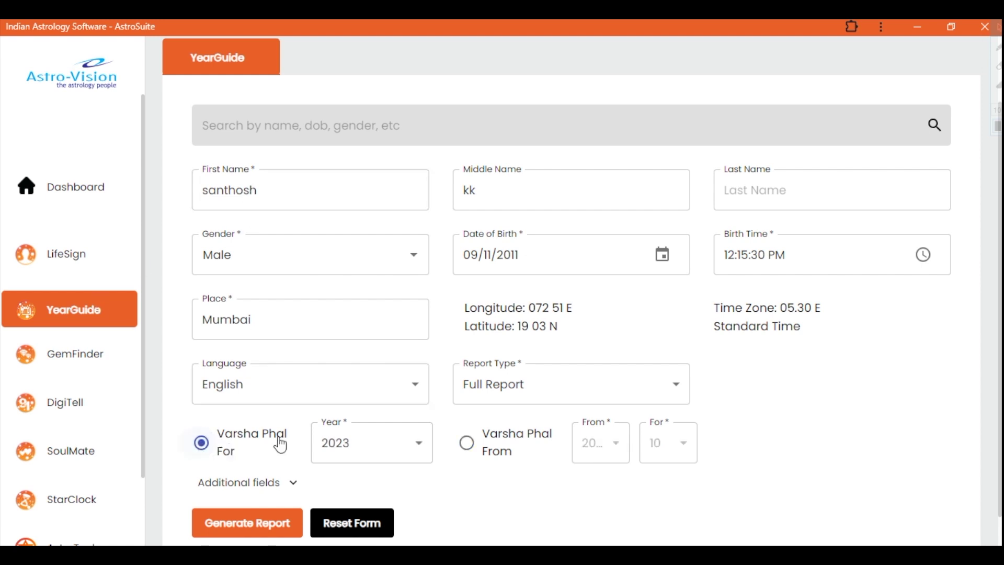
click(480, 456)
click(678, 450)
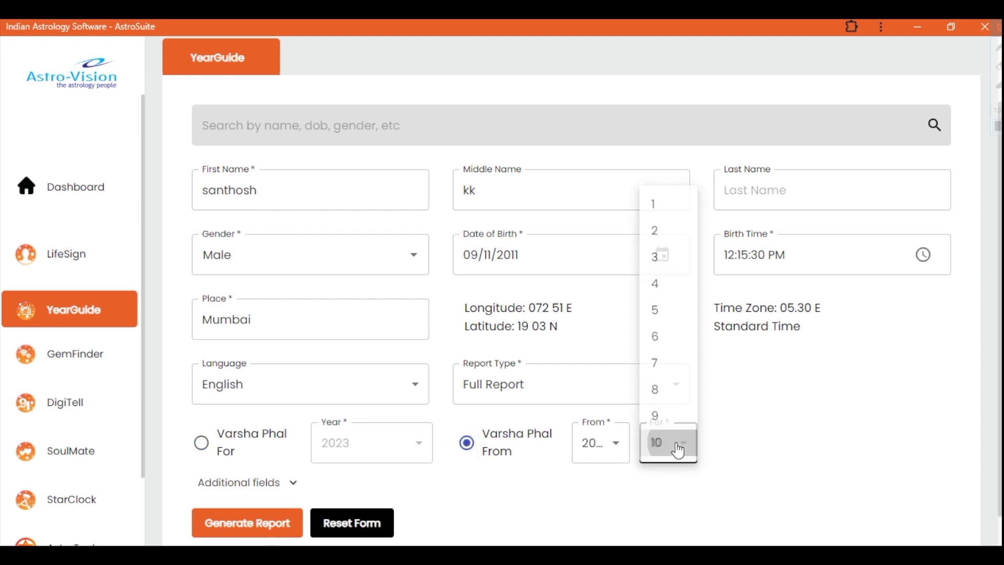
click(679, 450)
click(200, 448)
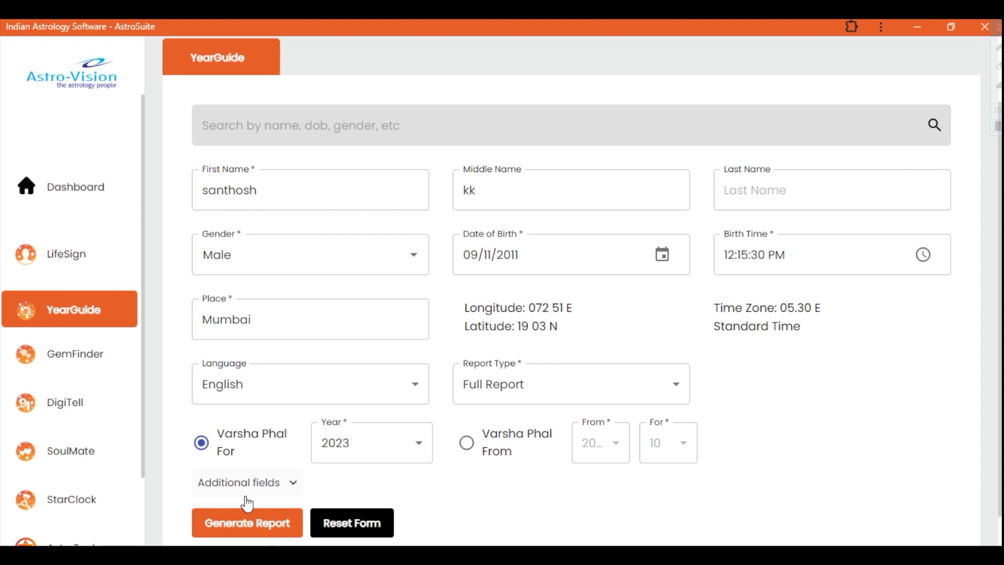
click(253, 533)
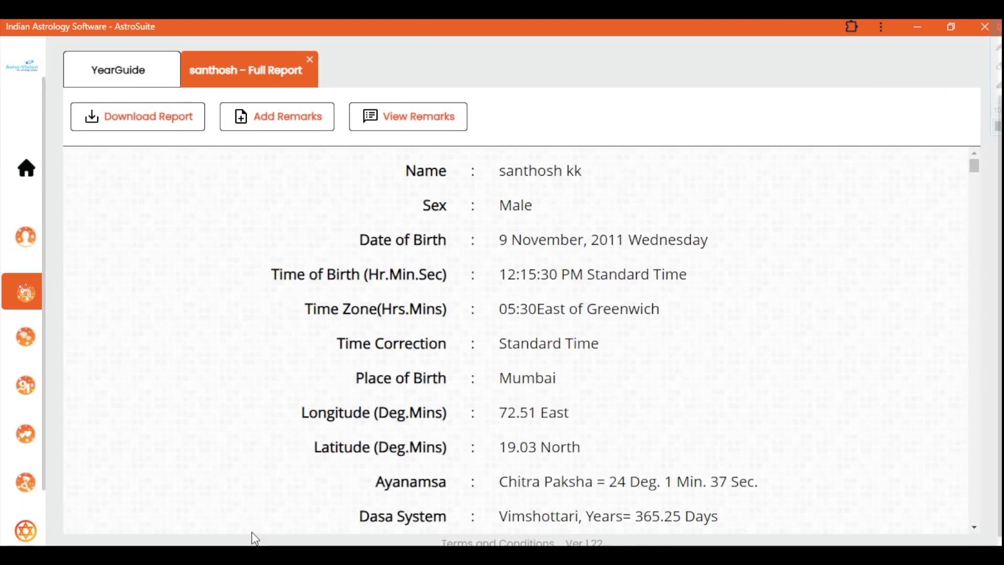
Examine the YearGuide report's combined effect of factors and the combined astrological rating for the year.
drag(975, 168, 981, 378)
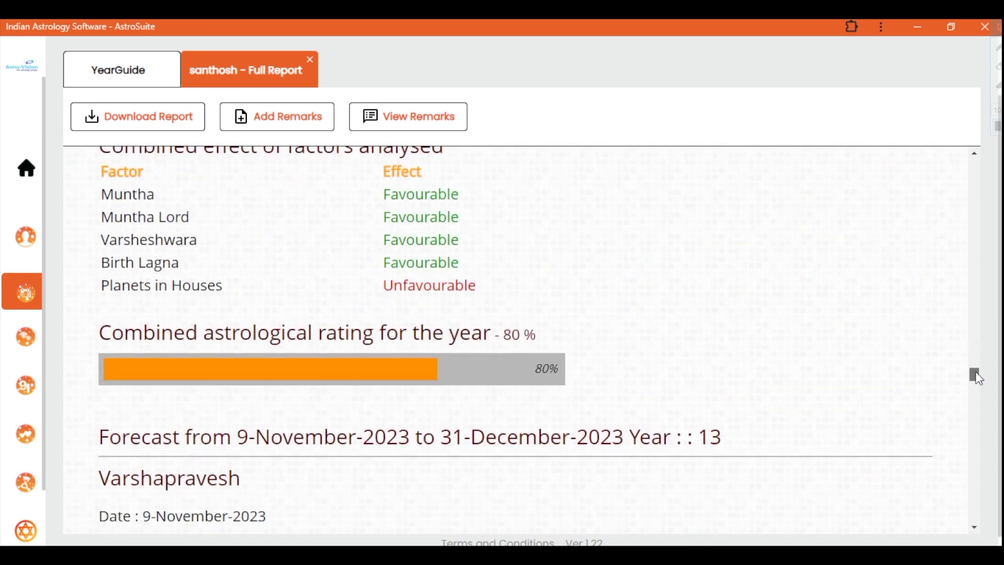
drag(979, 378, 977, 375)
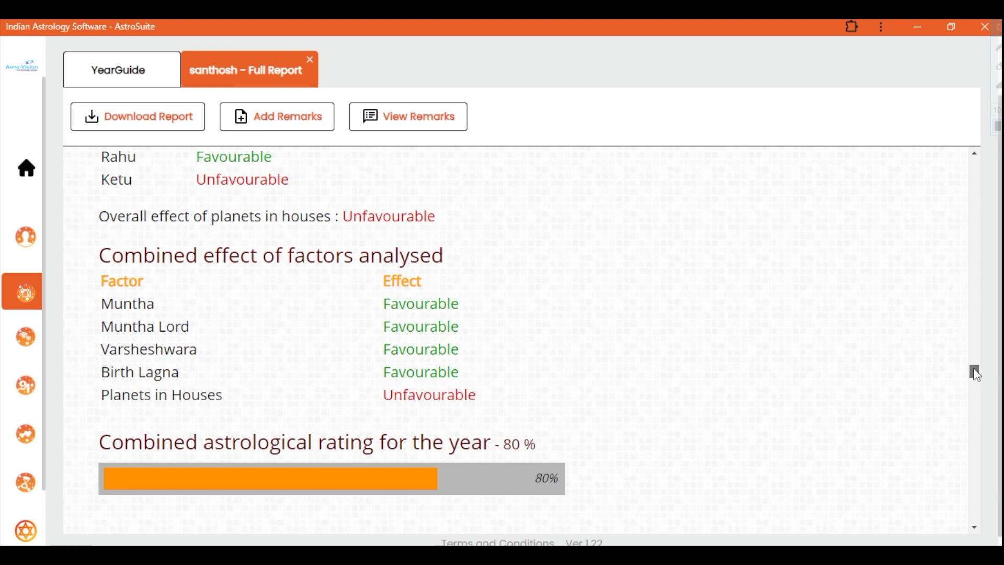
click(975, 527)
drag(99, 479, 526, 479)
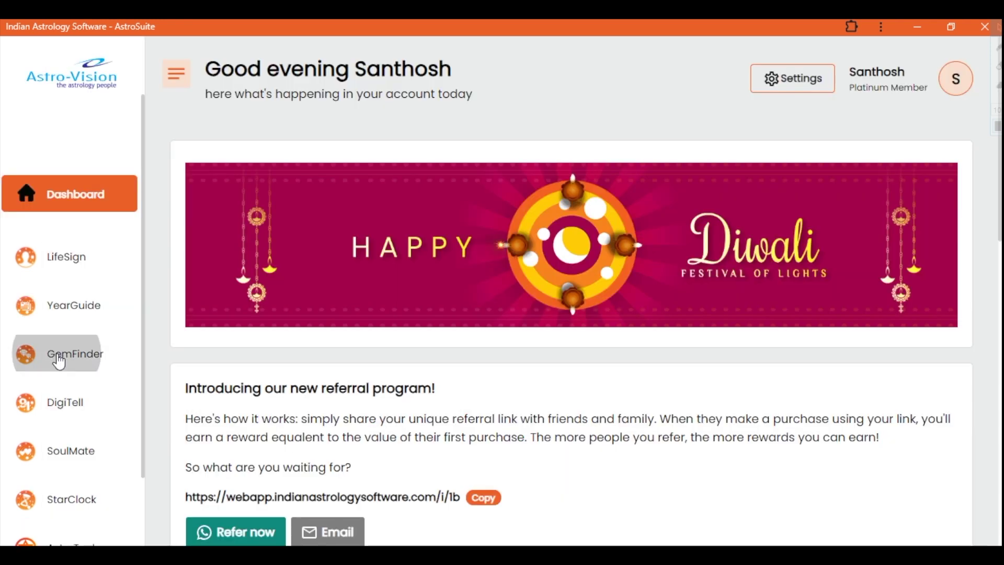
Open GemFinder and generate a VedicGem Full Report in English from the filled-in birth details.
click(61, 360)
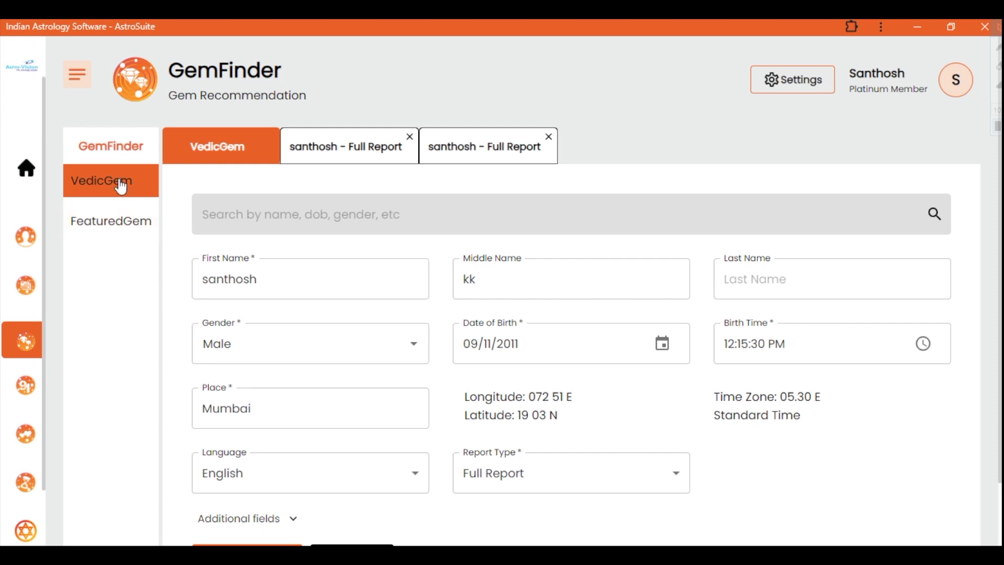
scroll(1001, 480, down, 1)
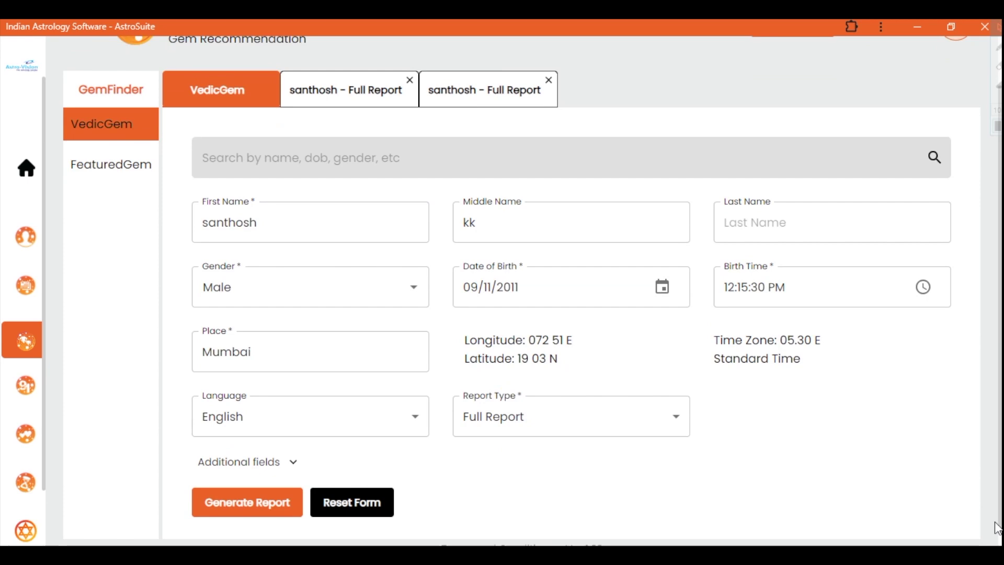
click(209, 515)
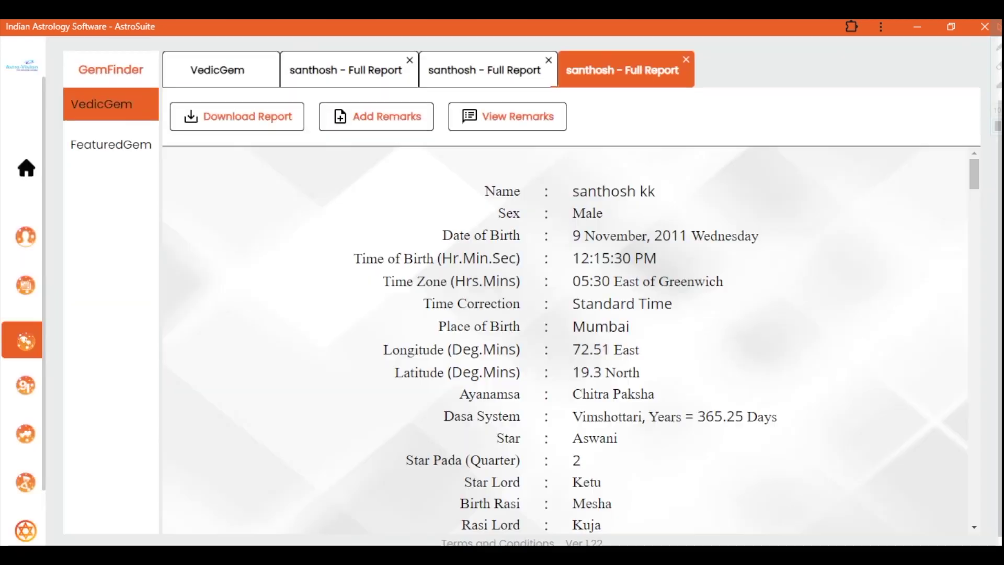
Examine the VedicGem report's Gem Prescription, including the wearing instructions and the gem description.
drag(970, 181, 930, 423)
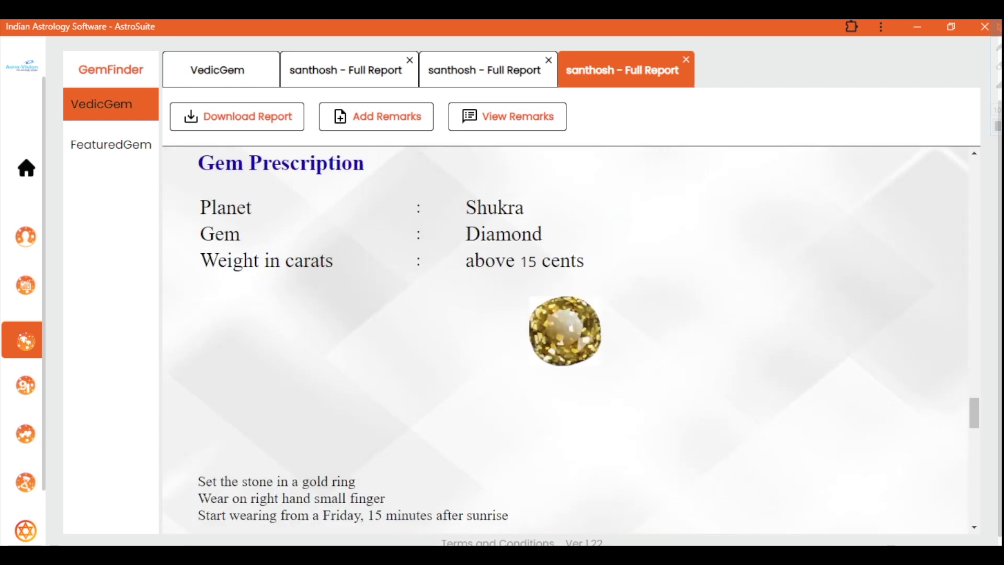
drag(198, 498, 336, 516)
drag(393, 530, 474, 508)
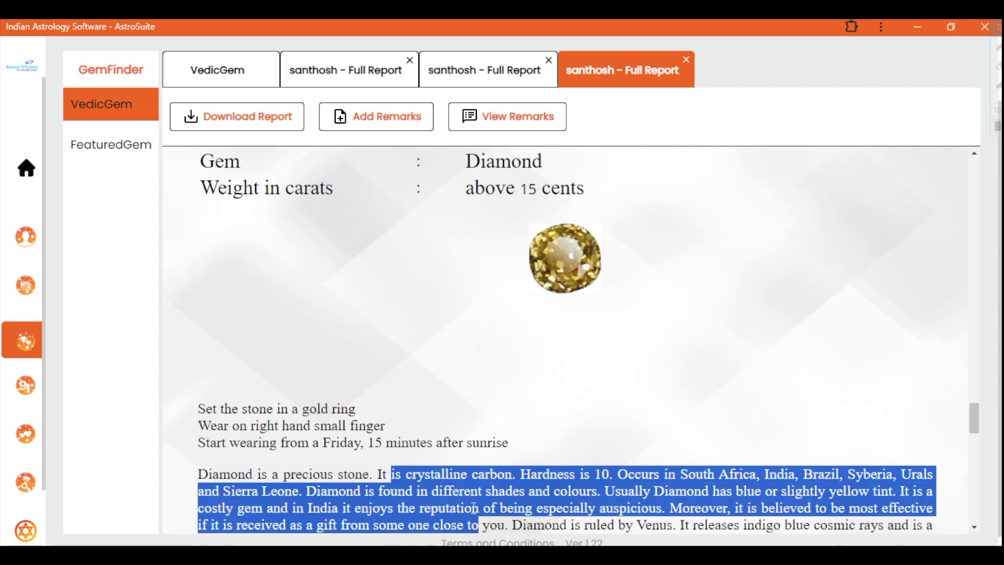
click(603, 419)
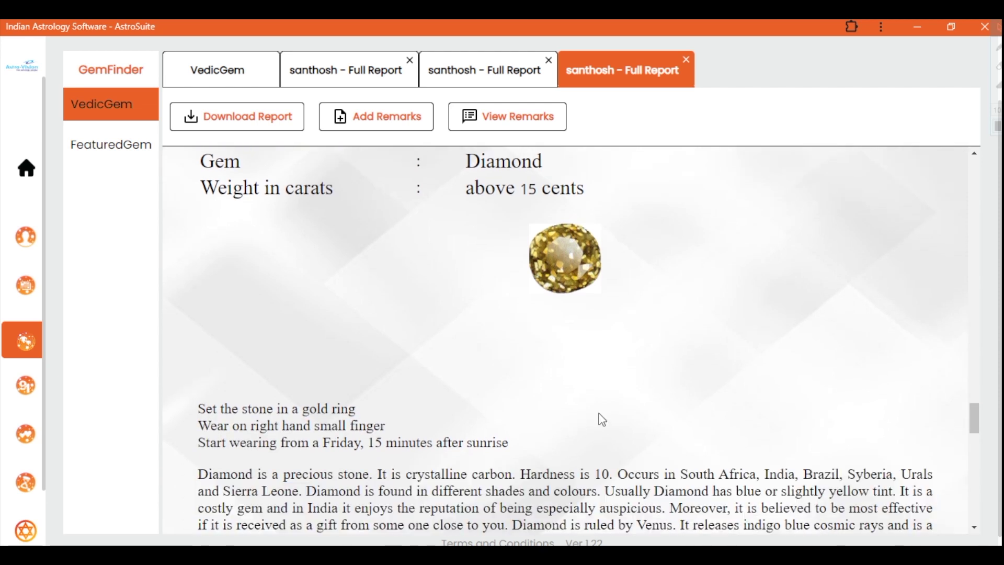
Generate a FeaturedGem Full Report based on Sunsign with a sunsign selected, and look through it.
click(88, 155)
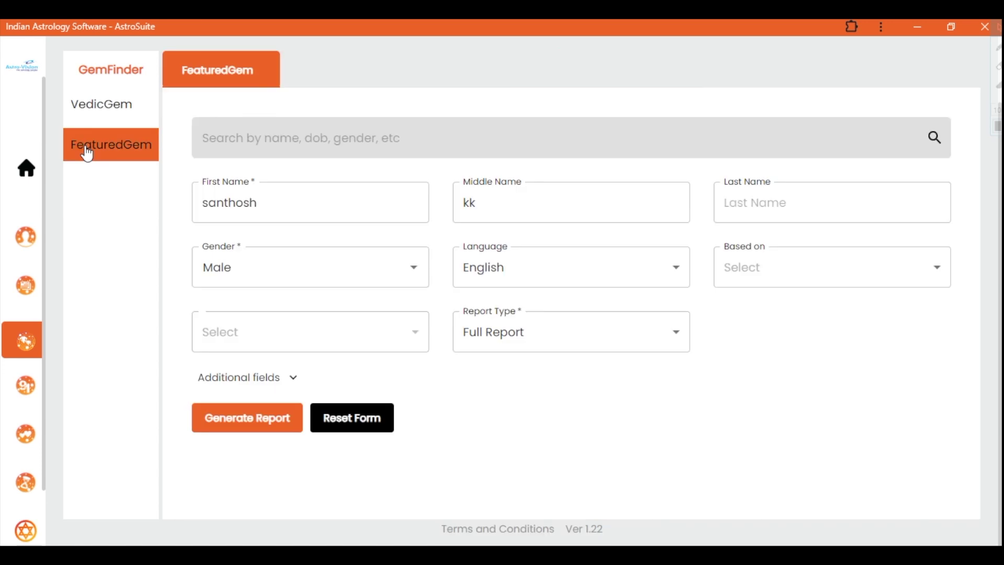
click(825, 287)
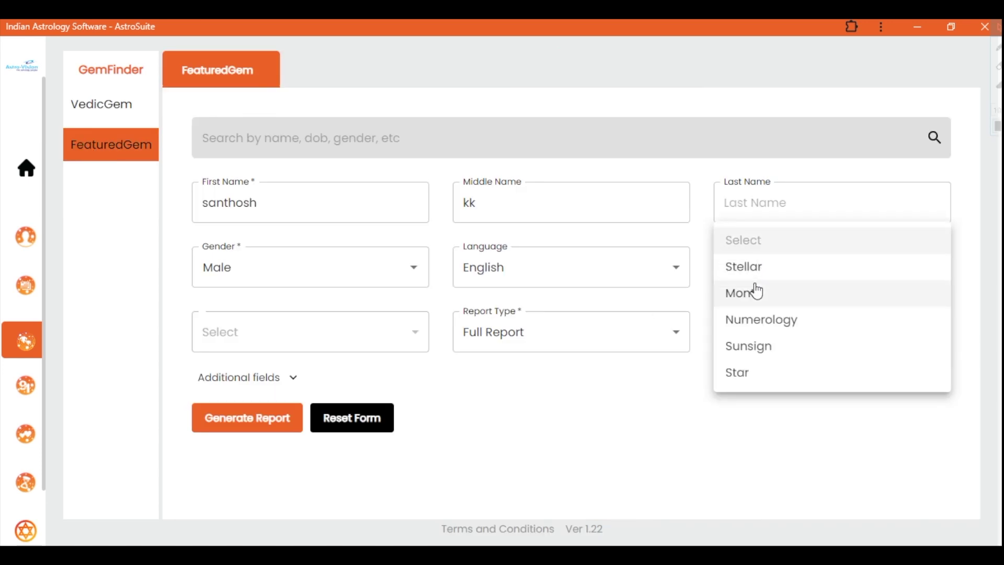
click(752, 345)
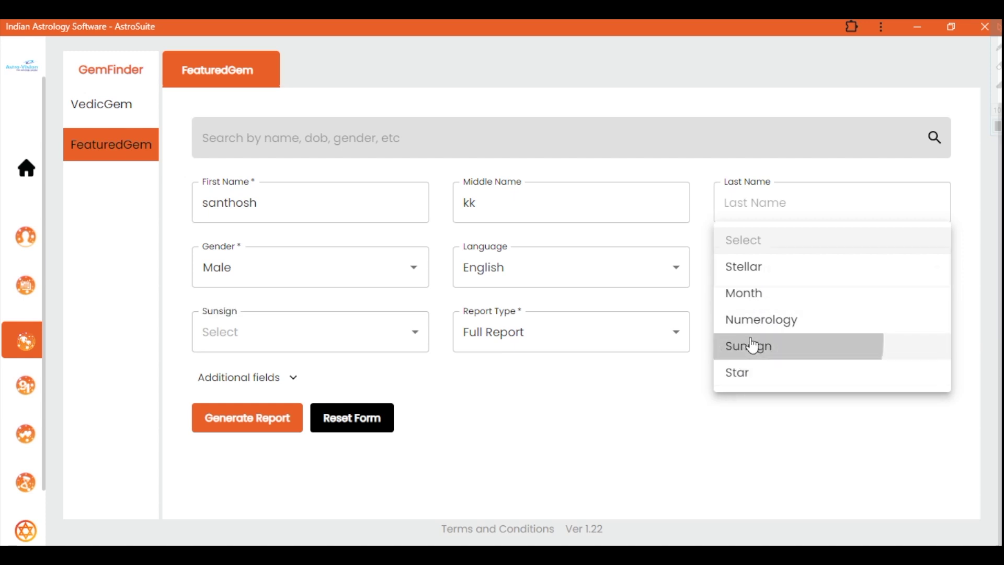
click(397, 338)
click(242, 361)
click(254, 415)
drag(973, 325, 979, 370)
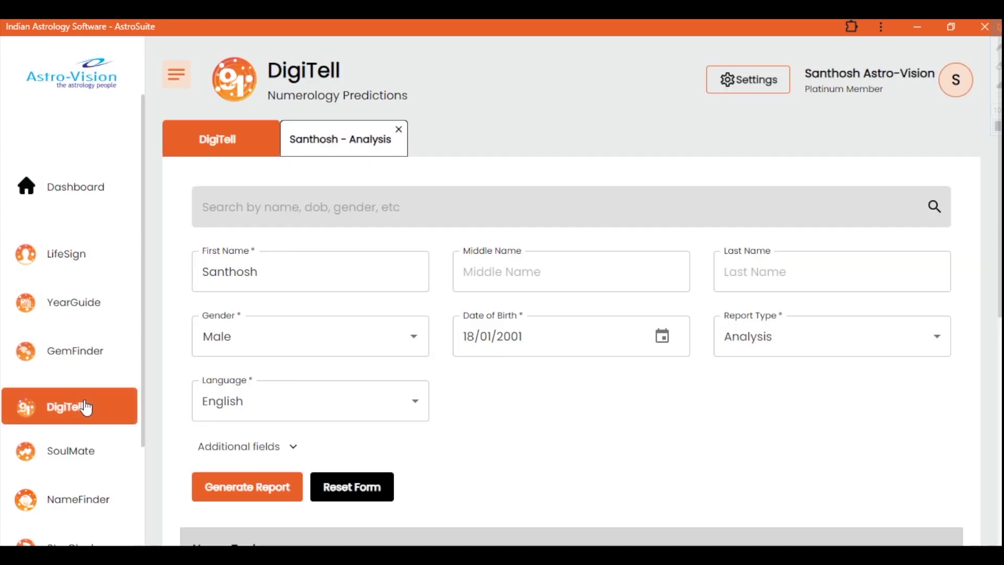
Review the DigiTell form's name fields, read through the existing Analysis report, and return to the form.
click(261, 272)
key(Tab)
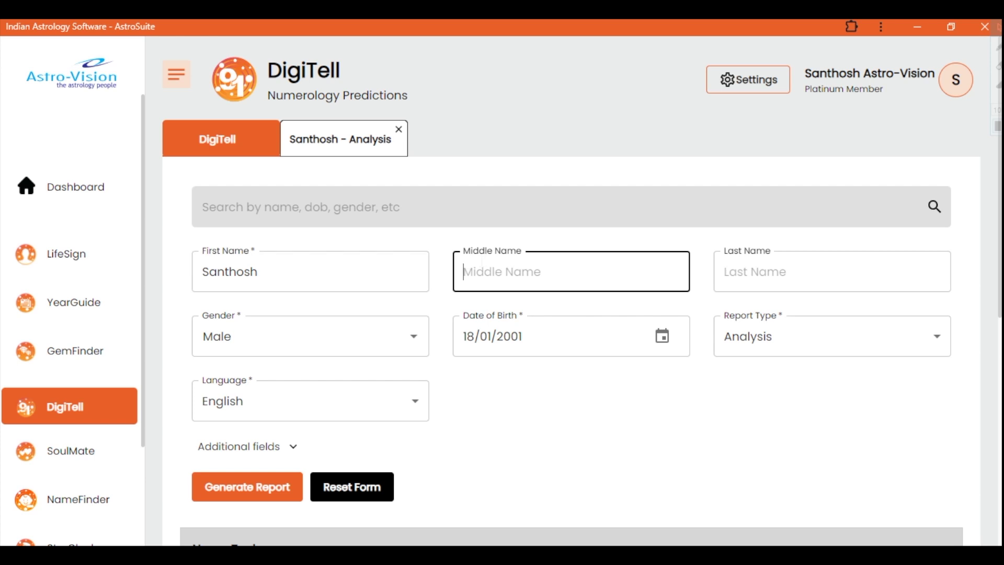
click(753, 317)
click(329, 139)
click(330, 139)
drag(979, 241, 965, 367)
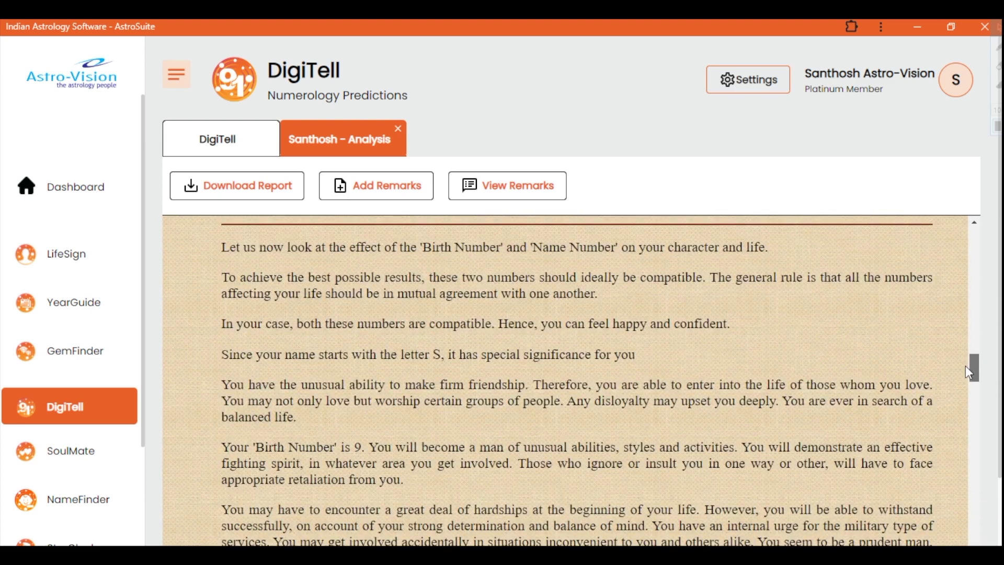
click(216, 139)
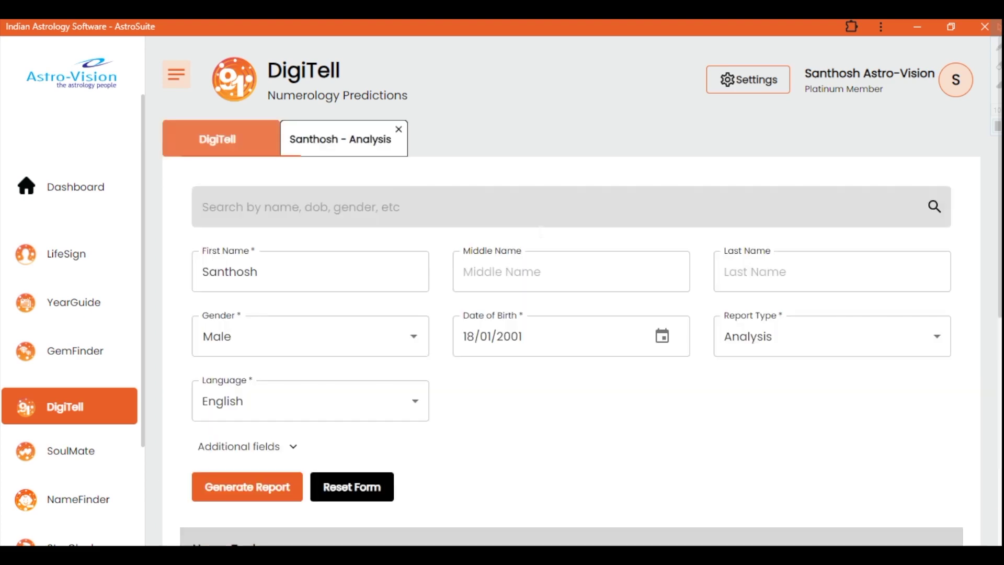
Set the DigiTell report type to Best Day and choose Travel as the activity for the best days.
click(800, 347)
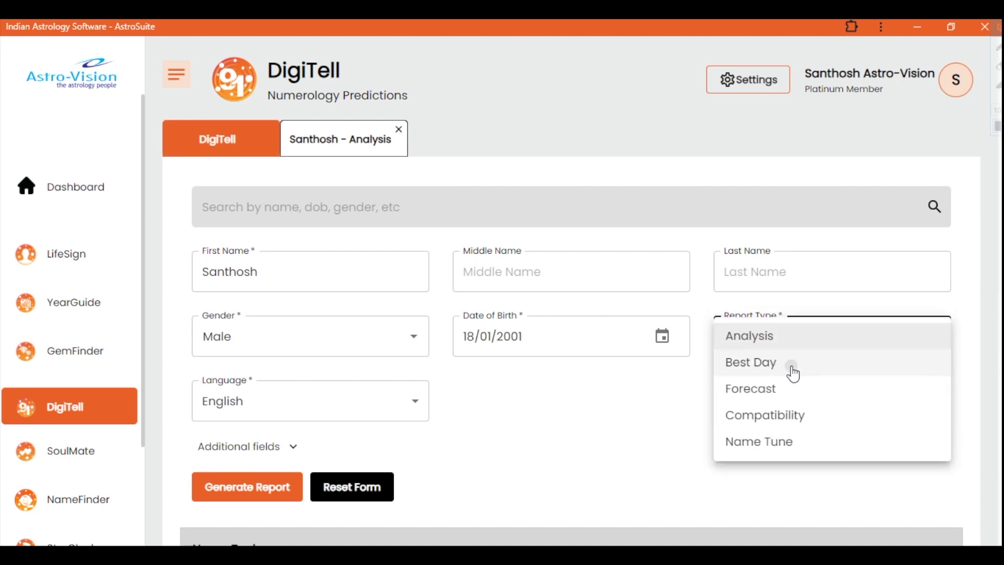
click(793, 372)
click(540, 415)
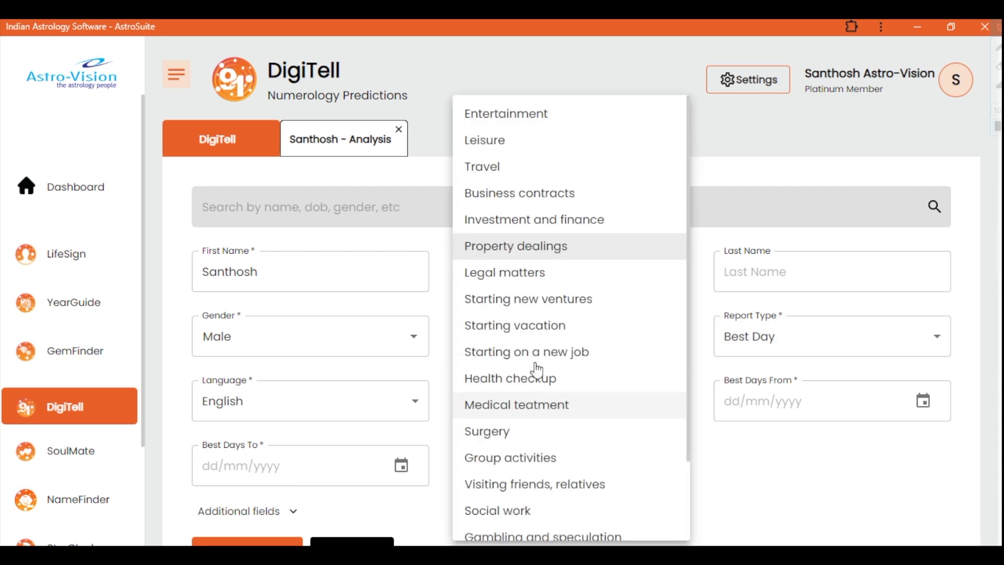
click(518, 167)
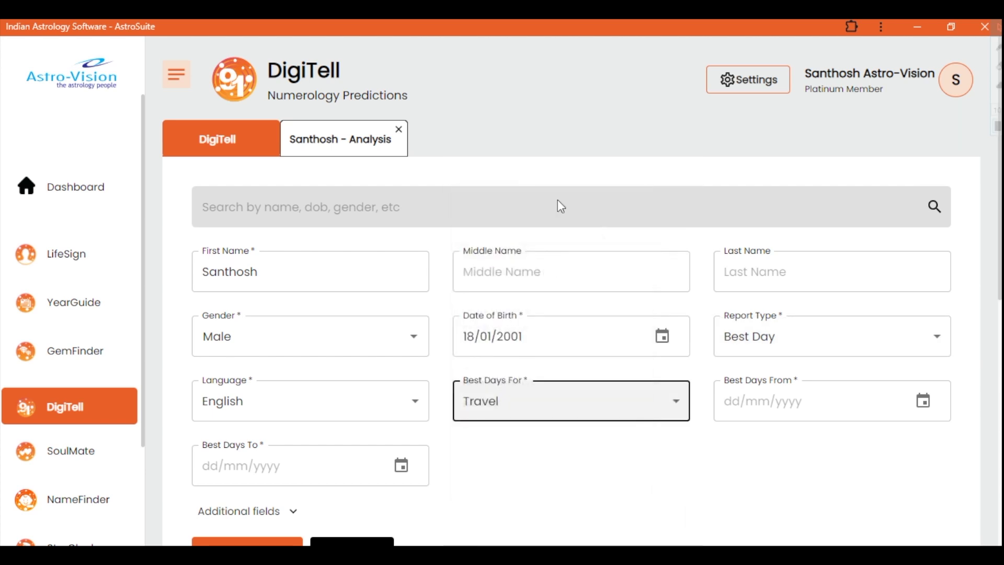
Switch the DigiTell report type to Forecast and on to Compatibility, and check the Compatibility With choices.
click(767, 354)
click(762, 362)
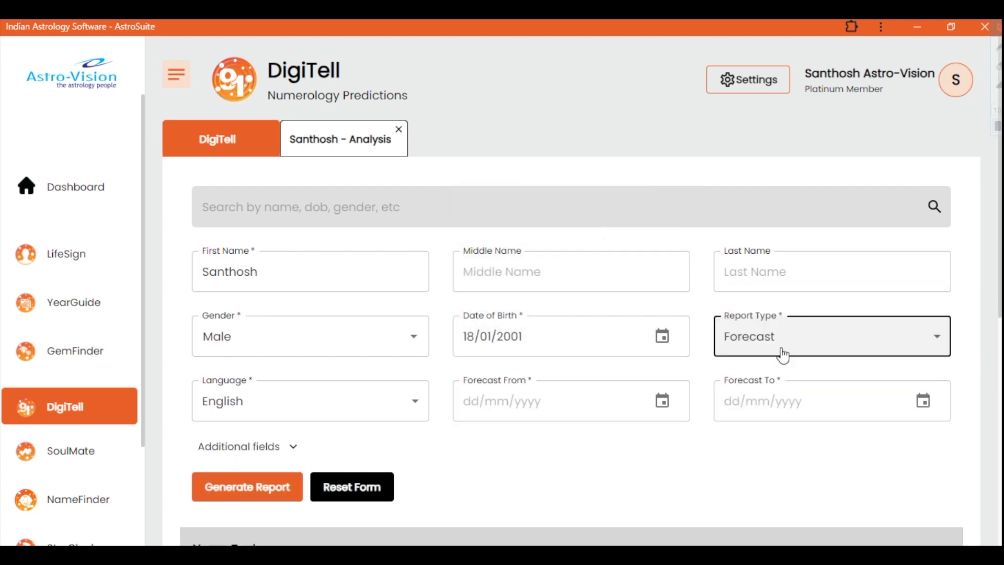
click(784, 356)
click(773, 365)
click(568, 415)
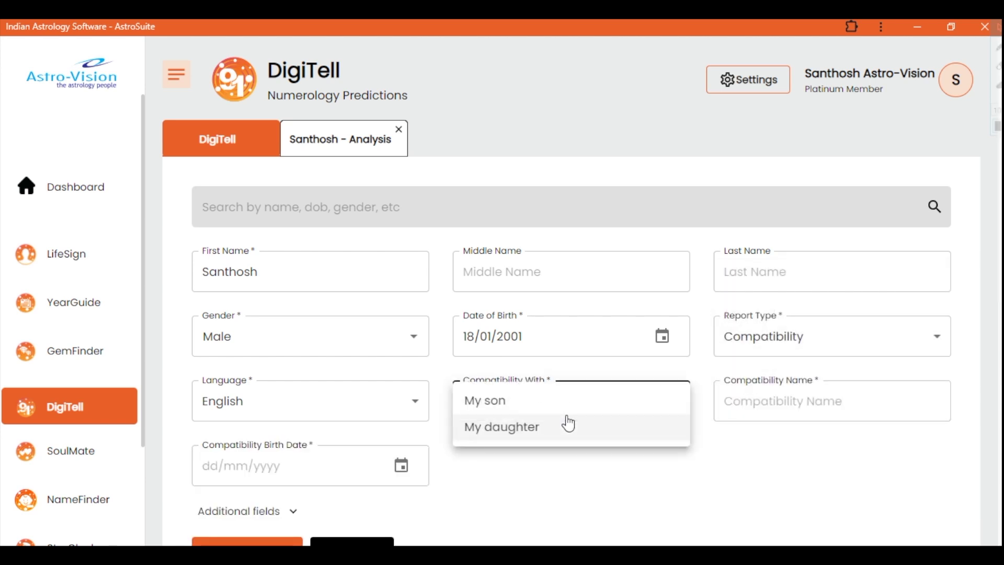
click(754, 354)
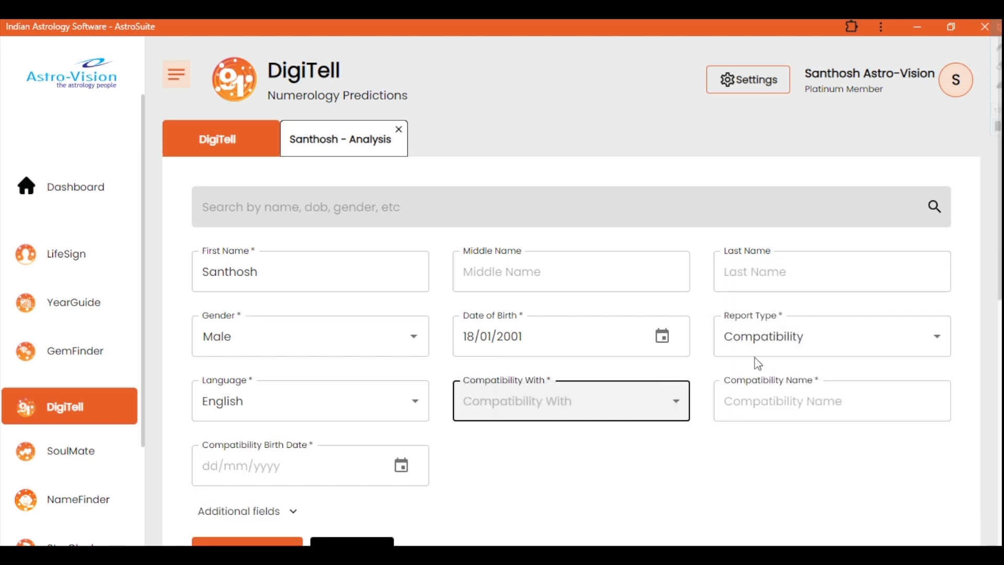
Open NameFinder and look through its Name To Name, Name To Birthdate, Number To Birthdate and Date To Birthdate compatibility forms.
click(754, 355)
click(754, 377)
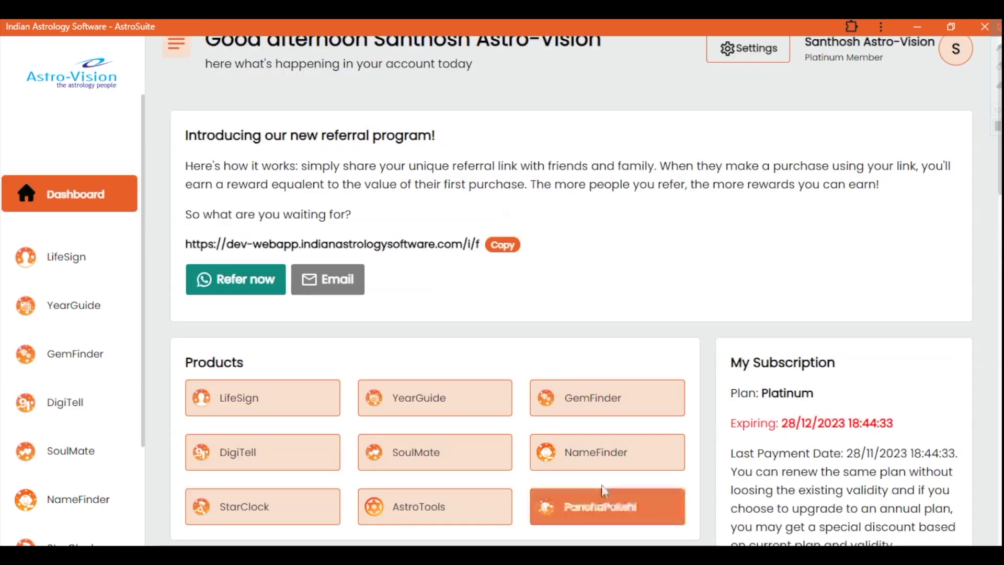
click(606, 452)
click(125, 197)
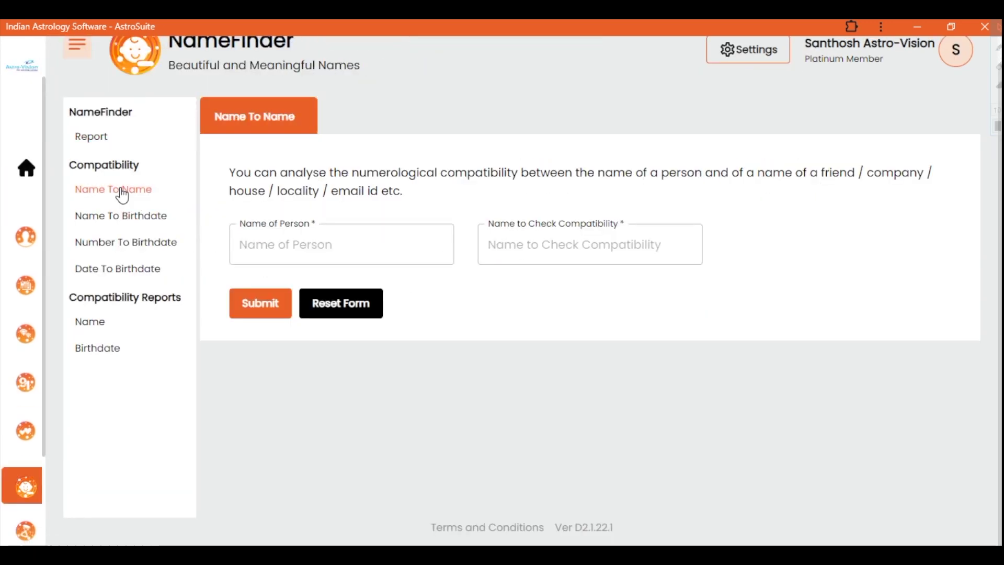
click(122, 217)
click(120, 250)
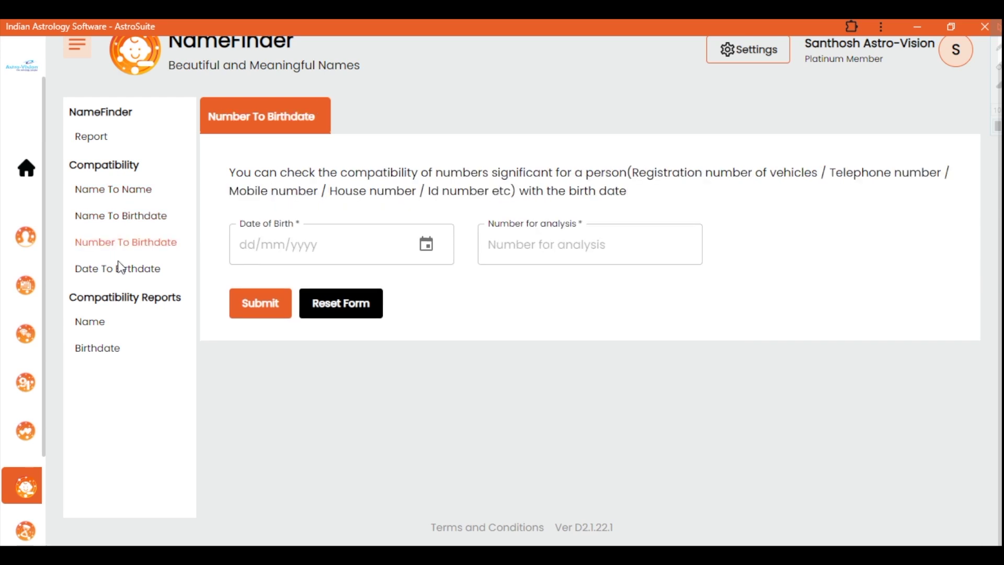
click(121, 271)
click(83, 341)
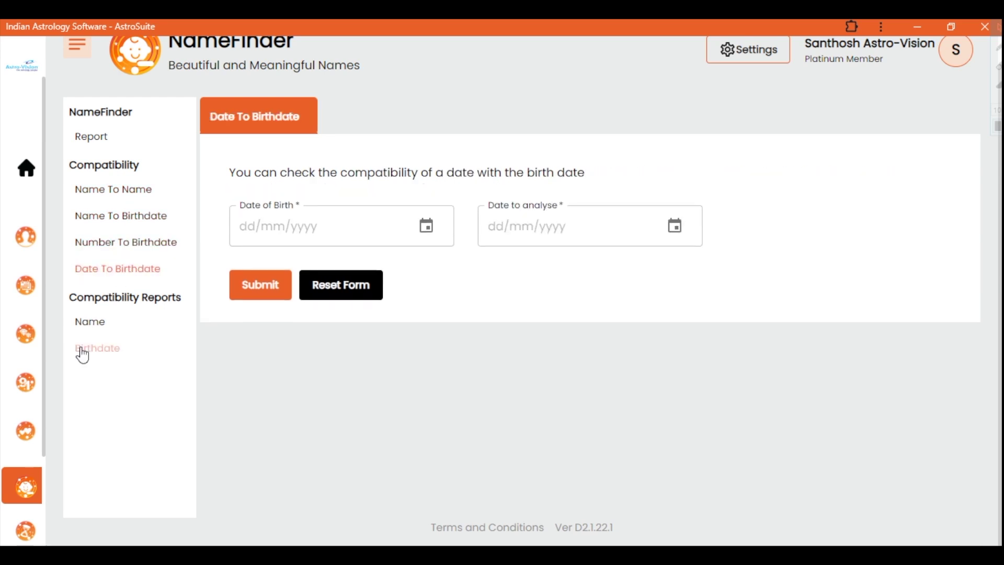
Fill in the NameFinder report form with gender Male, the mother's and father's names, Hindu religion and English language.
click(111, 139)
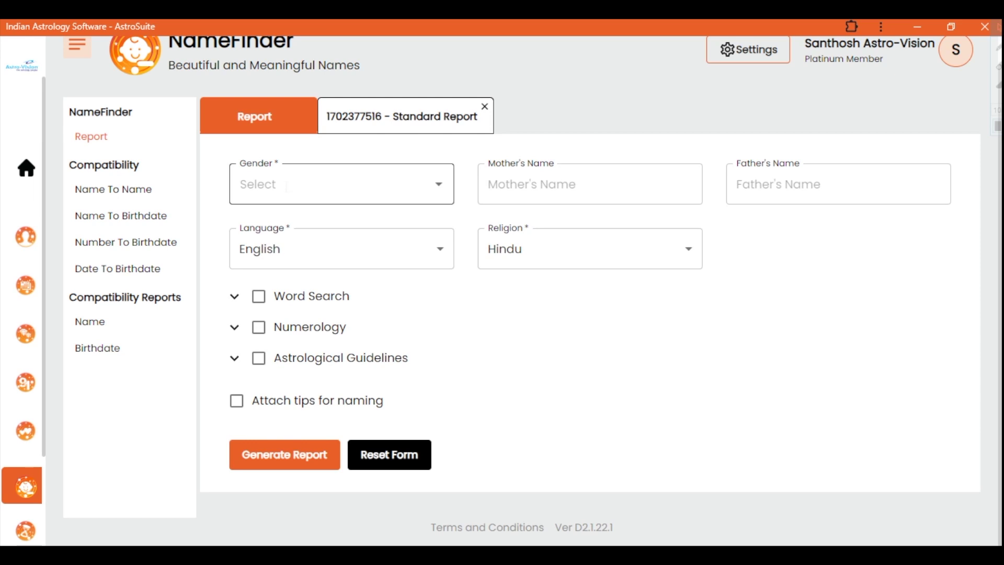
click(272, 198)
click(277, 225)
click(488, 184)
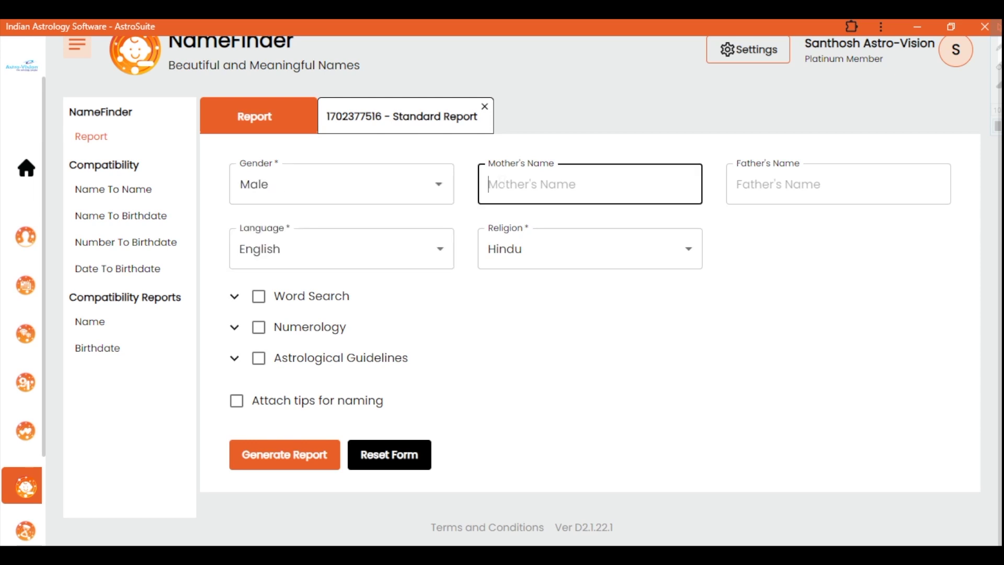
text(seta)
key(Tab)
text(ram)
click(617, 254)
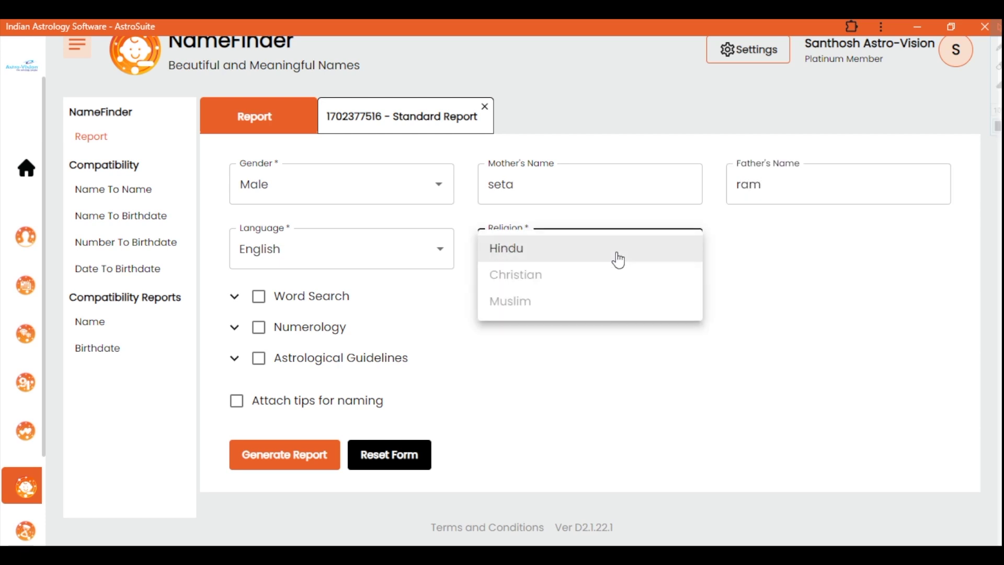
click(618, 259)
click(285, 267)
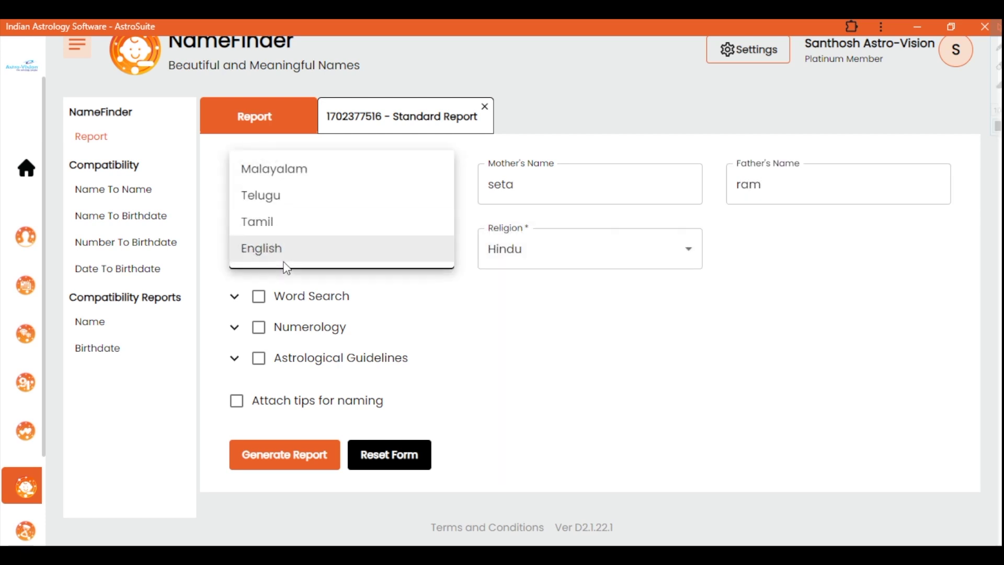
click(285, 264)
Enable Word Search for names starting with b, then enable Numerology and try to pick a date of birth.
click(277, 297)
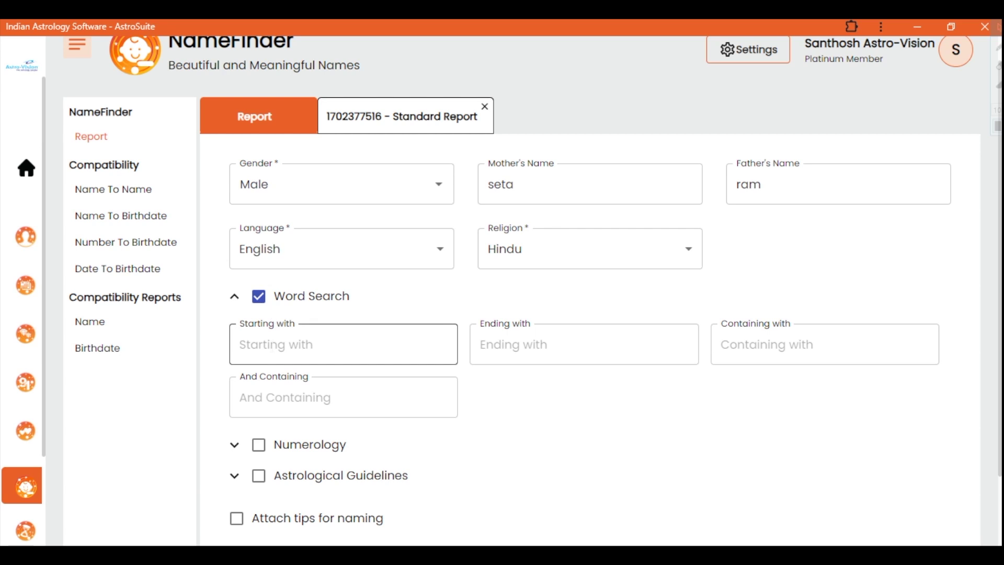
click(277, 345)
text(b)
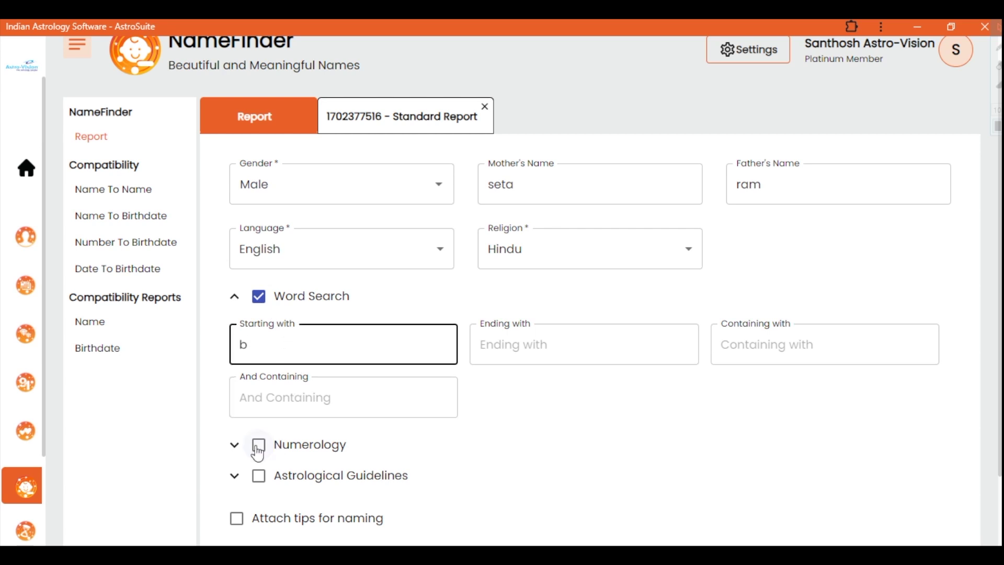
click(259, 448)
click(429, 493)
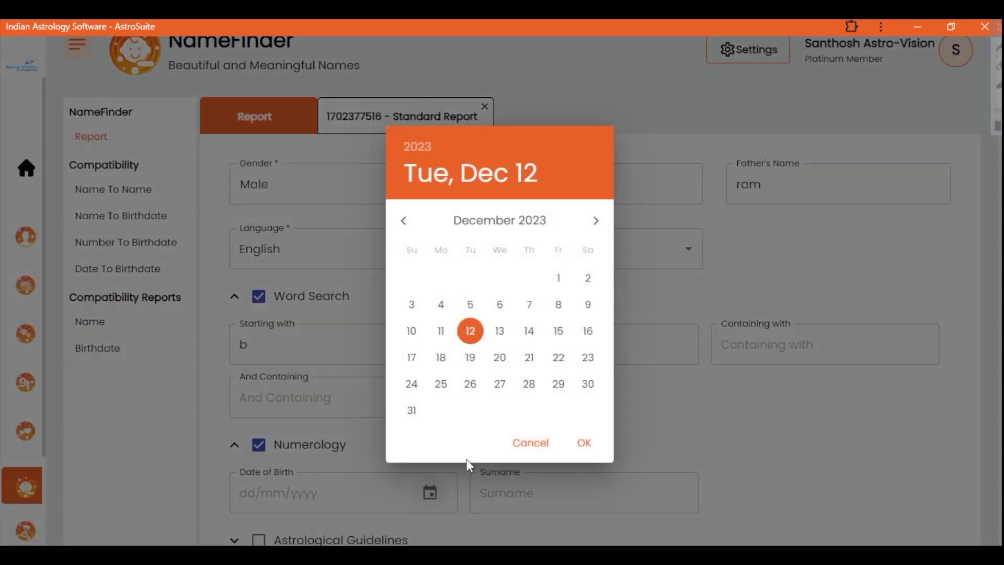
click(558, 277)
click(585, 442)
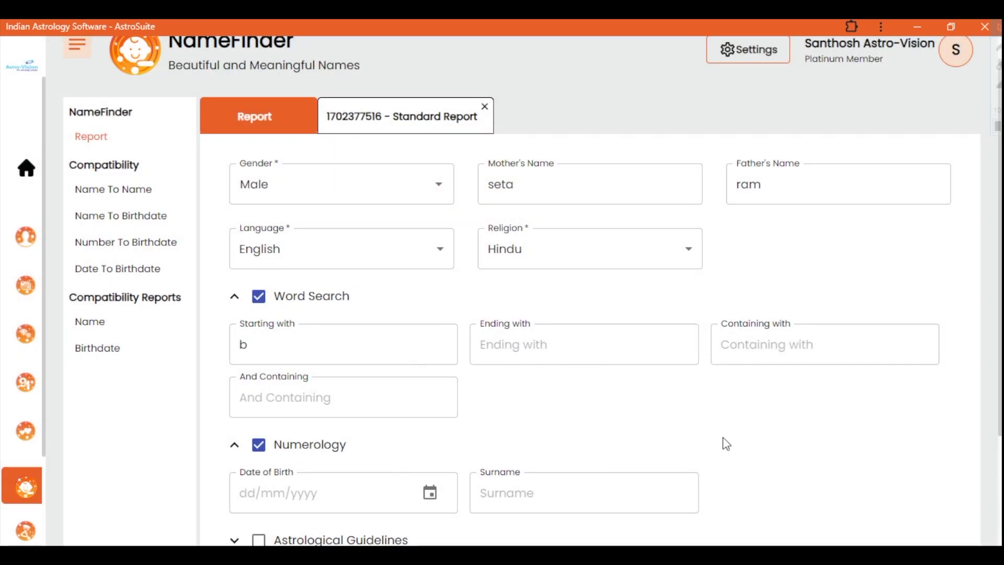
Enable Astrological Guidelines with Rasi Dhanu and Star Purvashada, and attach tips for naming.
scroll(174, 433, down, 3)
click(258, 396)
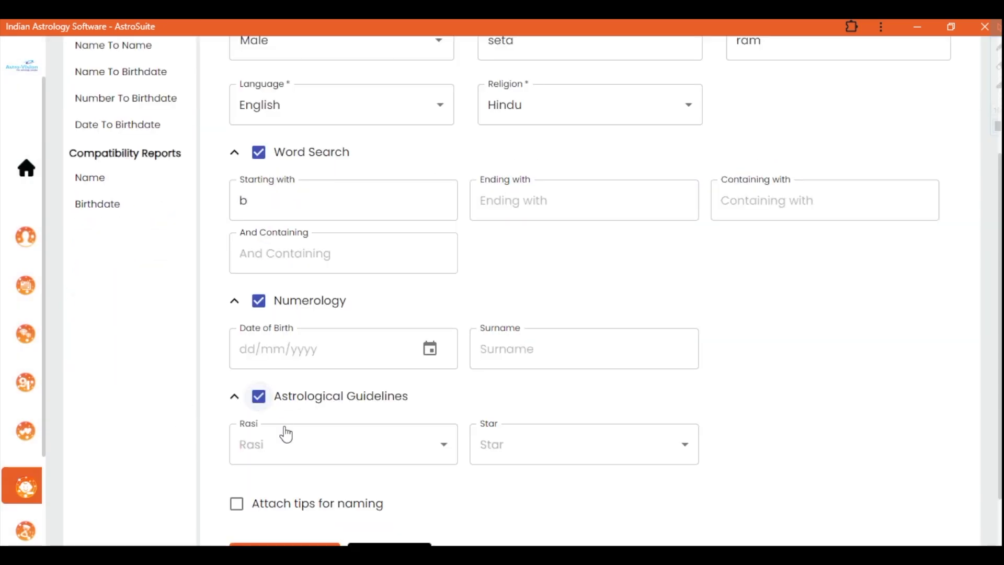
click(287, 444)
click(320, 456)
click(495, 448)
click(514, 472)
click(237, 503)
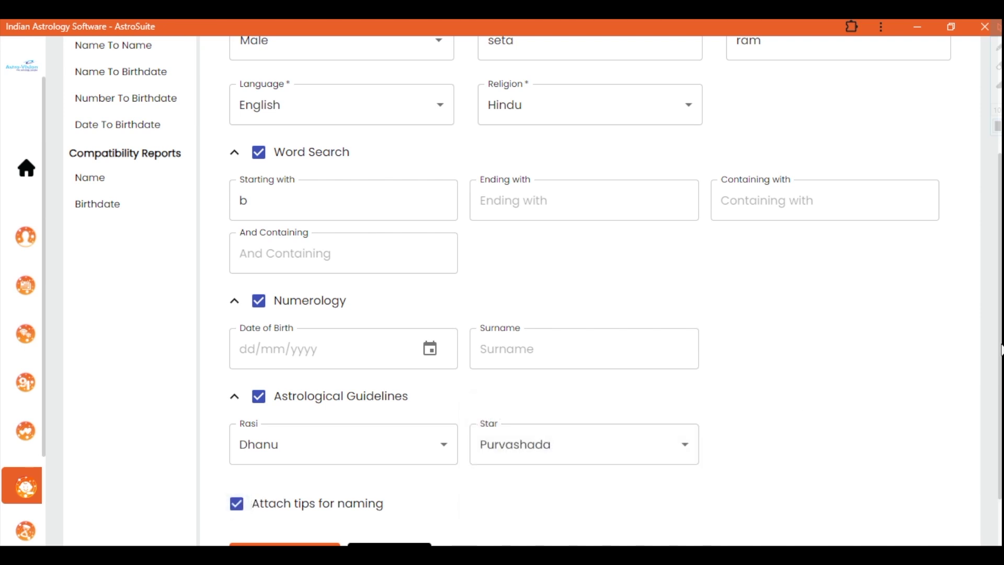
Check the rest of the NameFinder form, then open the existing Standard Report and look through it.
scroll(1001, 410, down, 2)
scroll(1001, 411, down, 1)
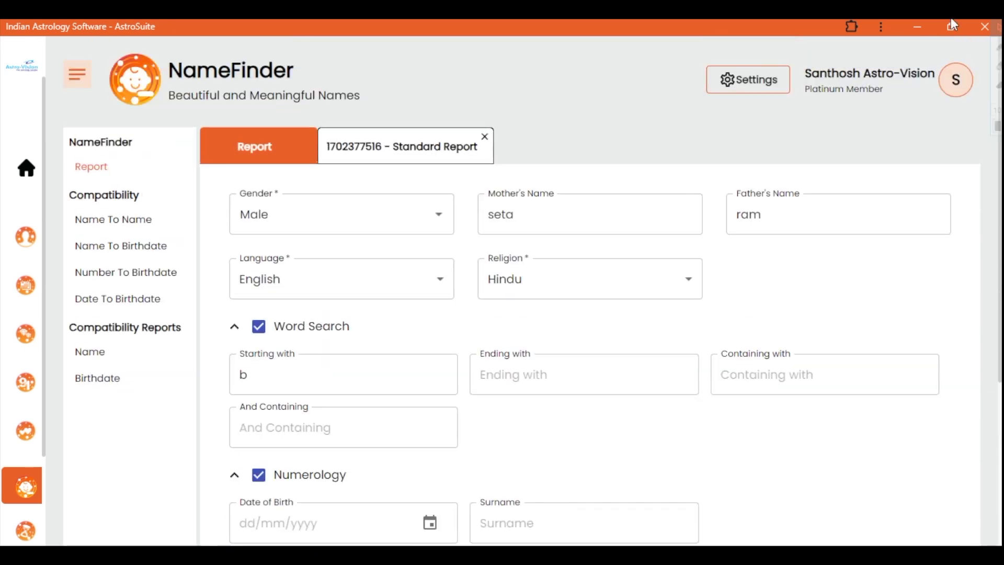
click(401, 156)
drag(976, 237, 977, 296)
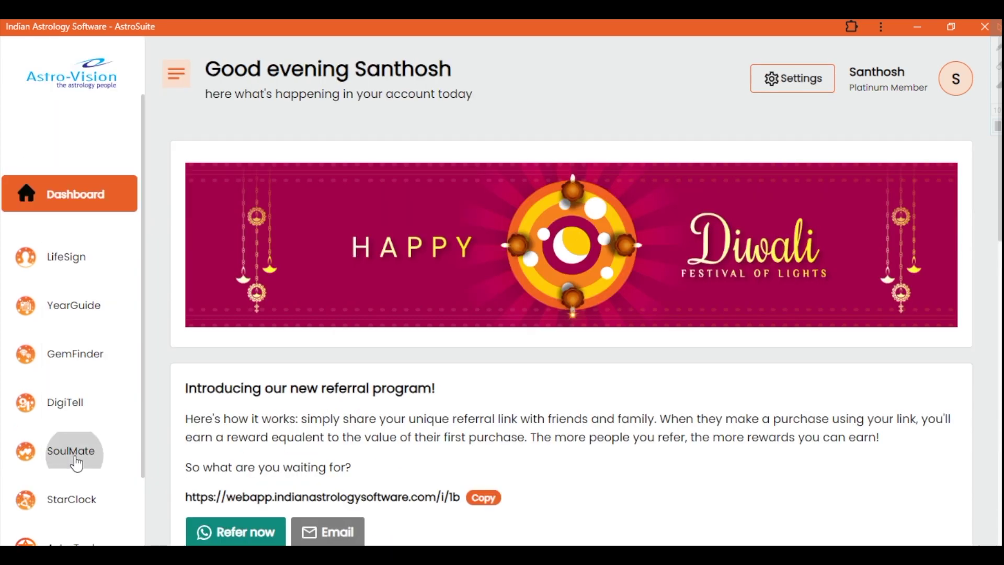
Open SoulMate, review the customer and partner details, and set the report type to Detailed Report.
click(75, 460)
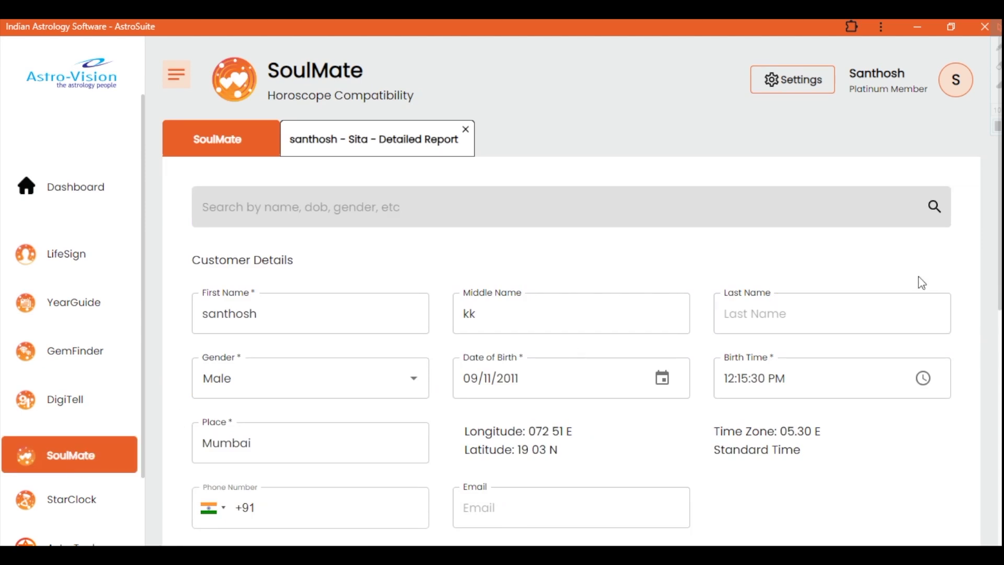
drag(1000, 224, 1000, 459)
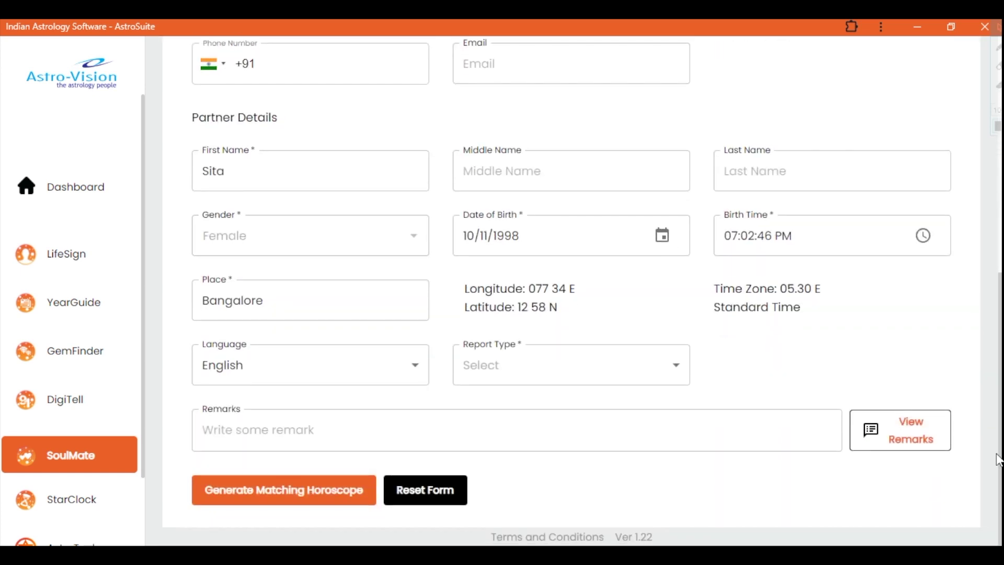
click(501, 378)
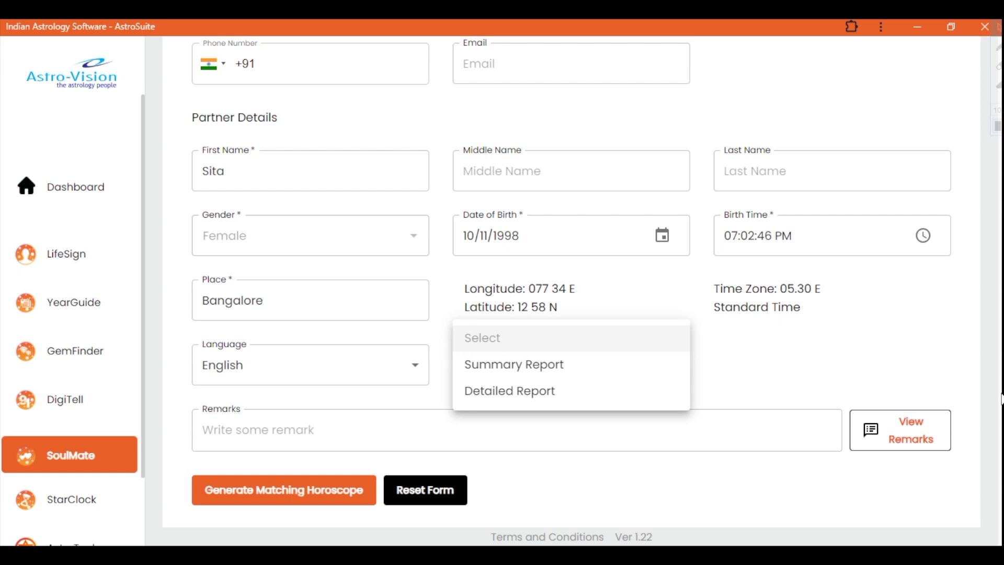
click(510, 391)
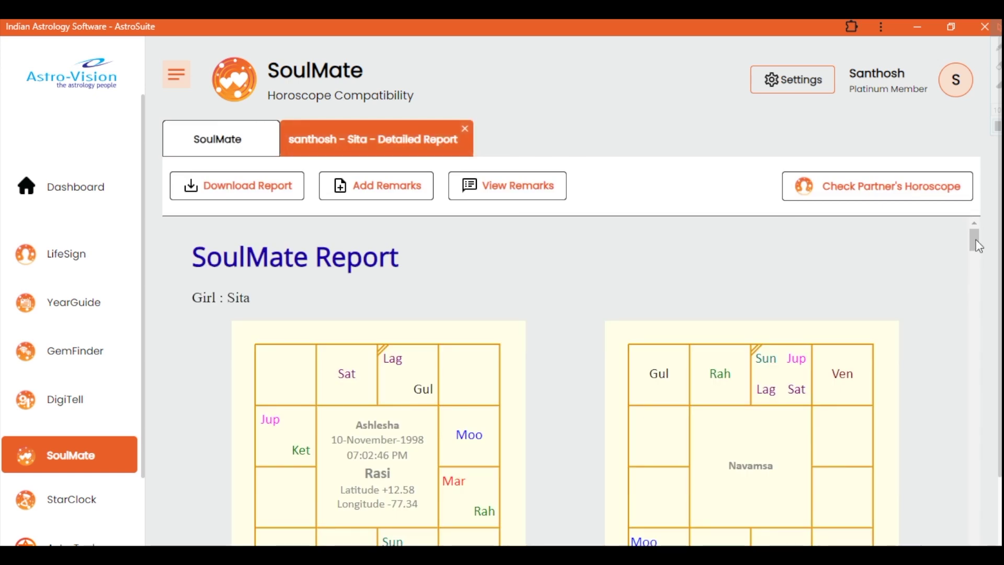
Read through the SoulMate Detailed Report, down to the compatibility check table and the matching recommendation.
scroll(986, 286, down, 10)
drag(986, 286, 981, 430)
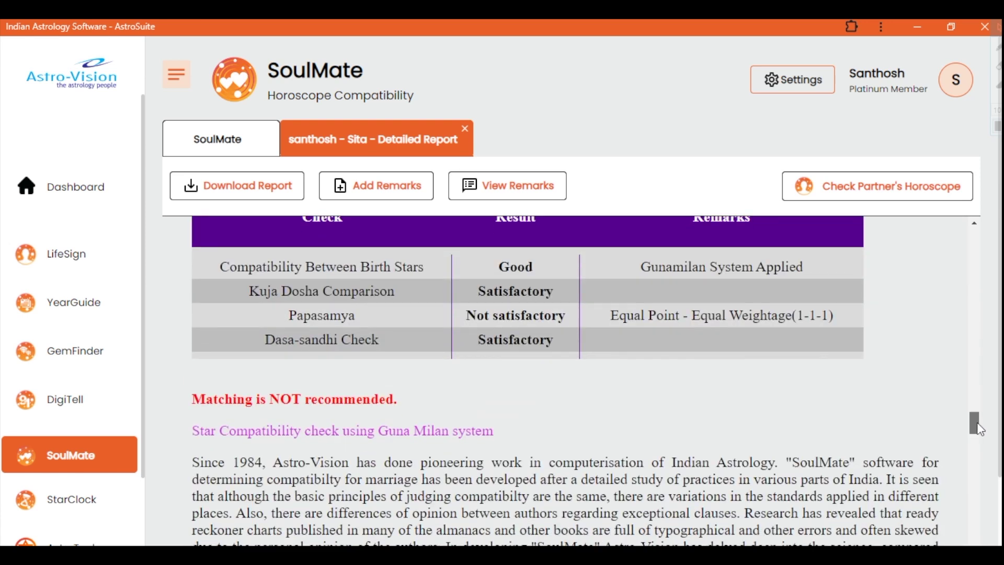
drag(404, 411, 215, 392)
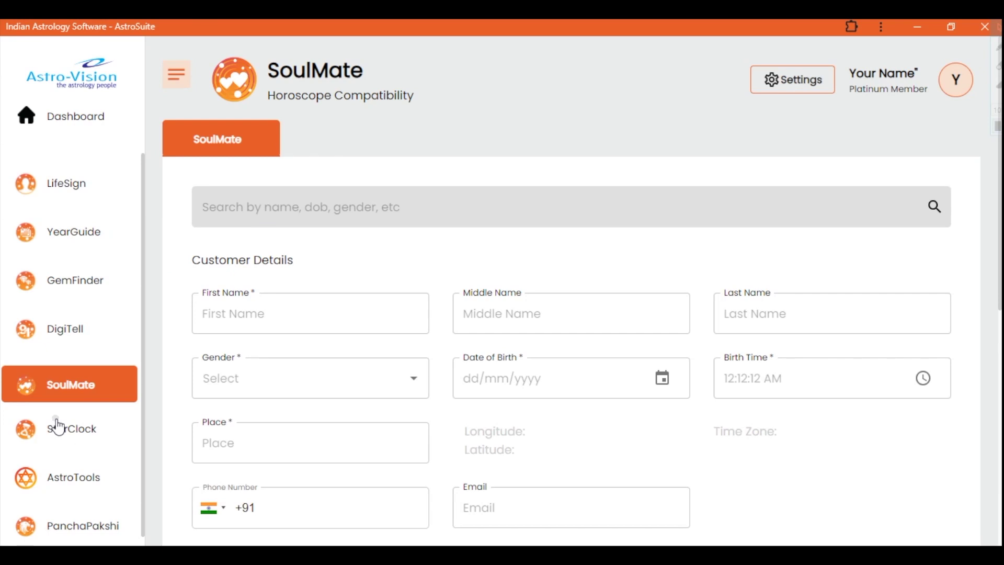
Open StarClock and examine its Rasi and Navamsa charts, Astrological Day, Astrological Time, Bhava Chart and Lagna Change sections.
click(57, 425)
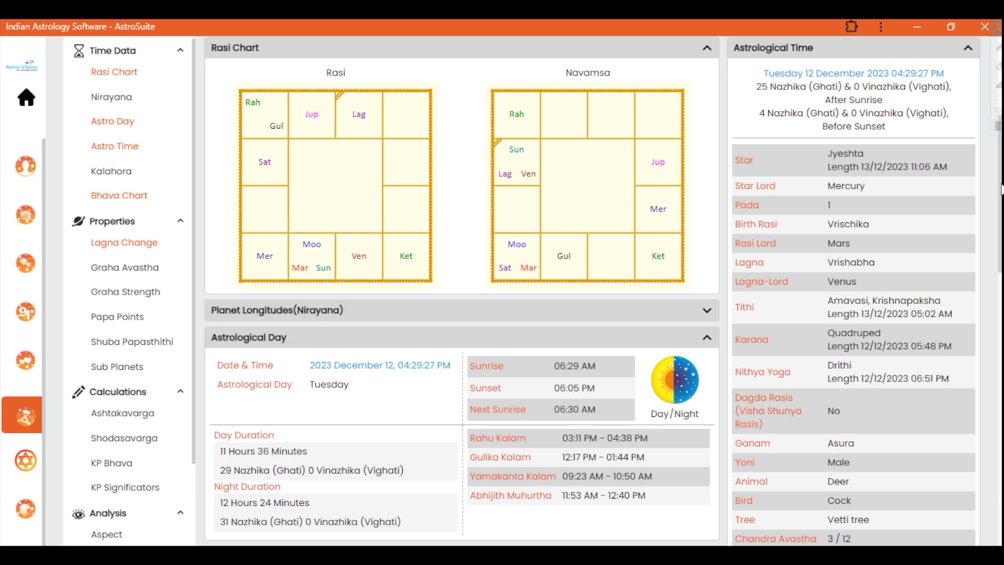
scroll(996, 193, down, 4)
scroll(991, 205, up, 3)
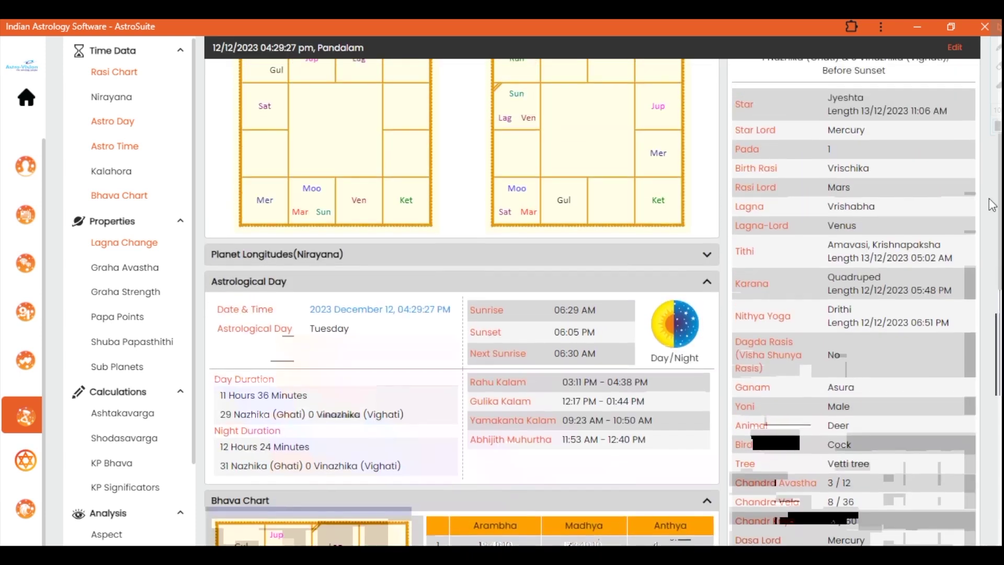
scroll(992, 205, up, 3)
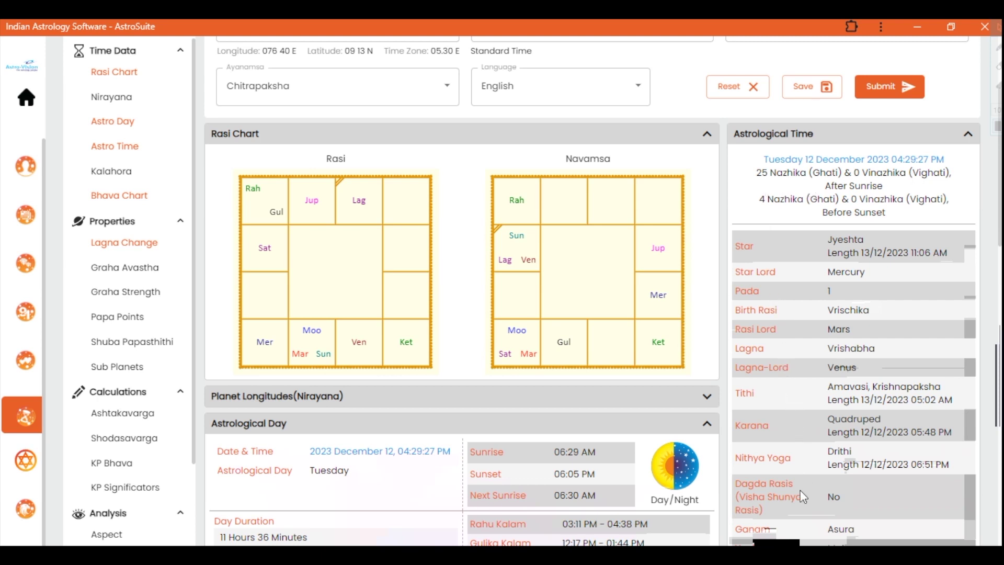
scroll(1001, 238, down, 5)
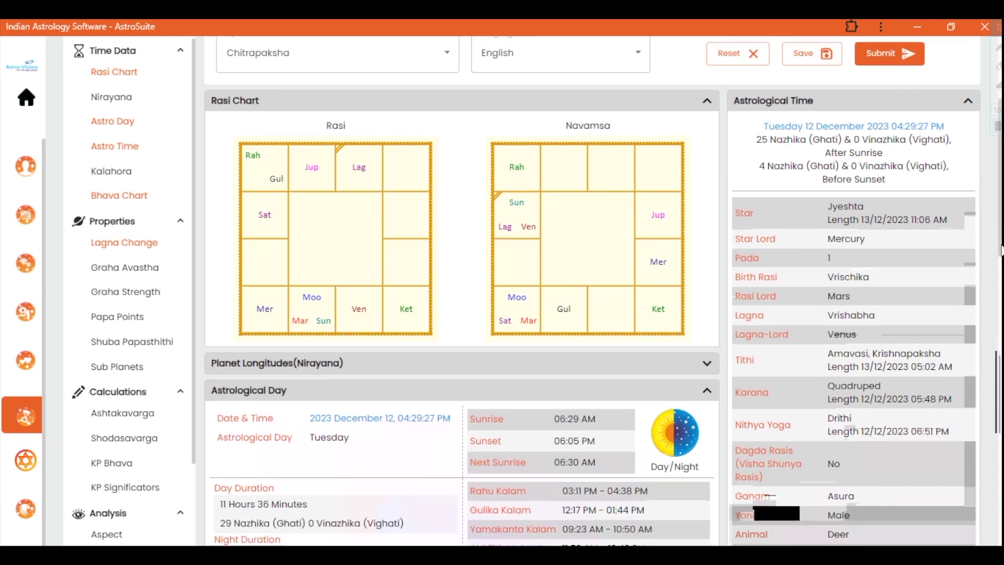
scroll(1000, 316, down, 2)
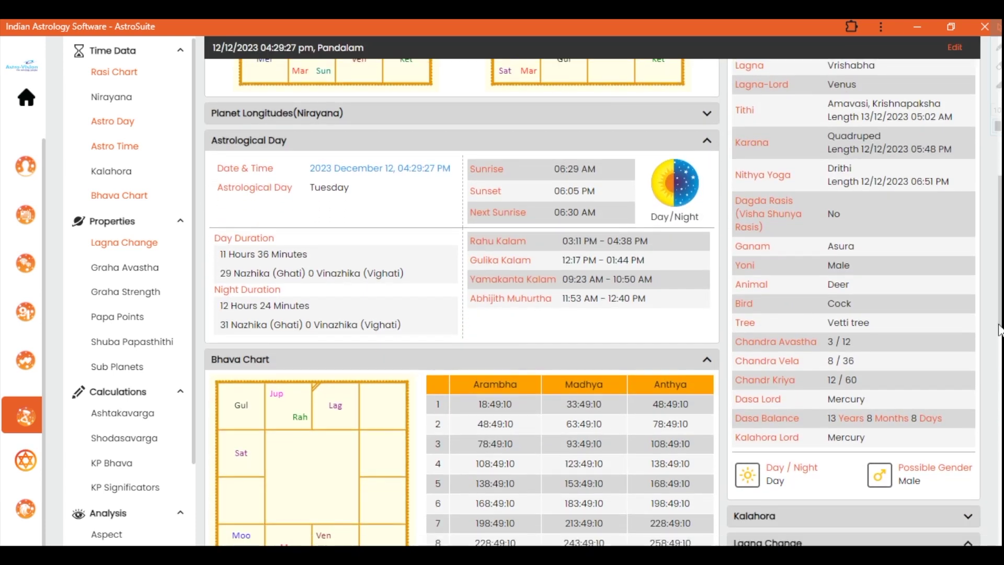
scroll(1001, 337, up, 10)
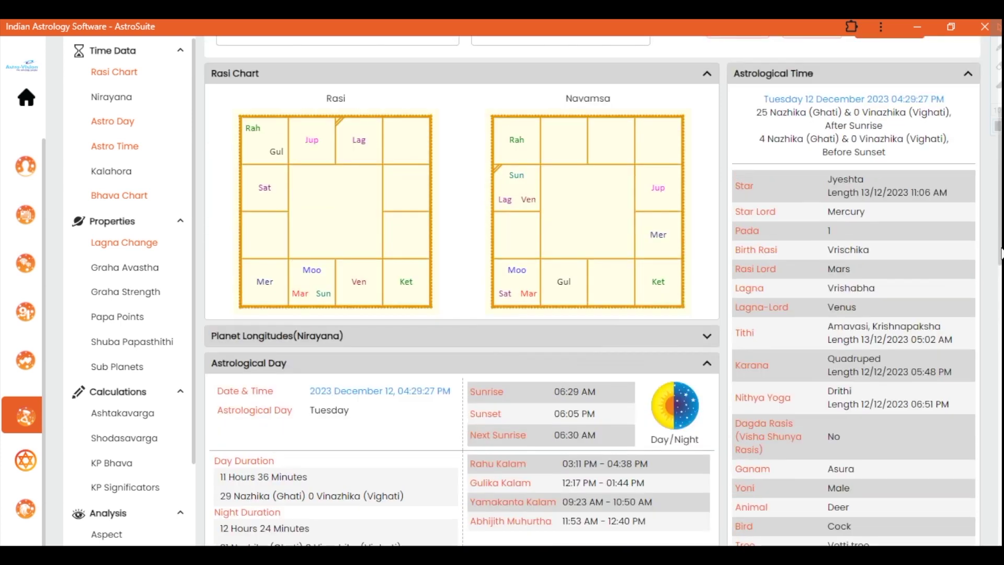
scroll(1000, 343, down, 10)
scroll(1000, 346, down, 6)
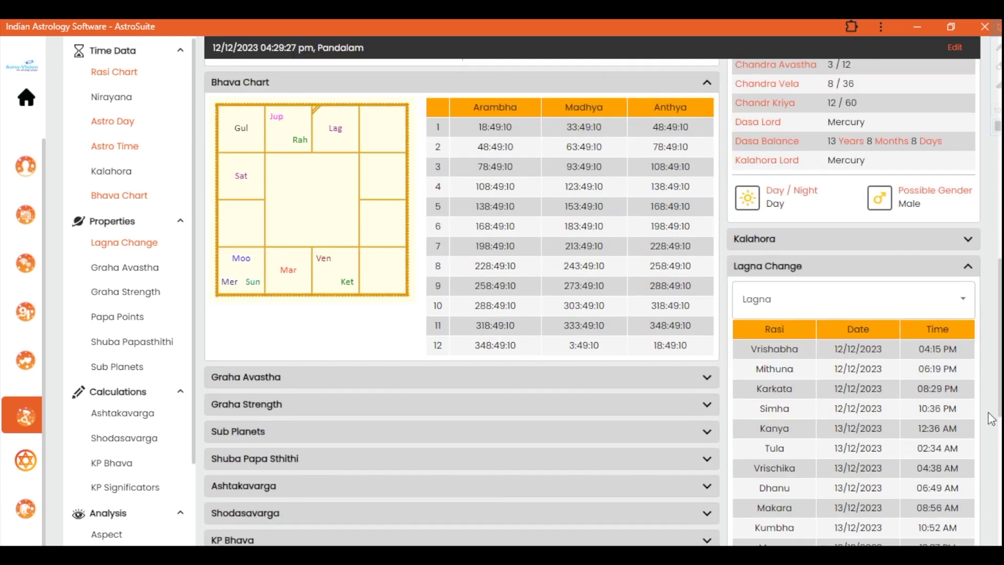
Expand and collapse the Shuba Papa Sthithi and Planet Longitudes(Nirayana) sections, and look over the rest of the StarClock page.
click(707, 416)
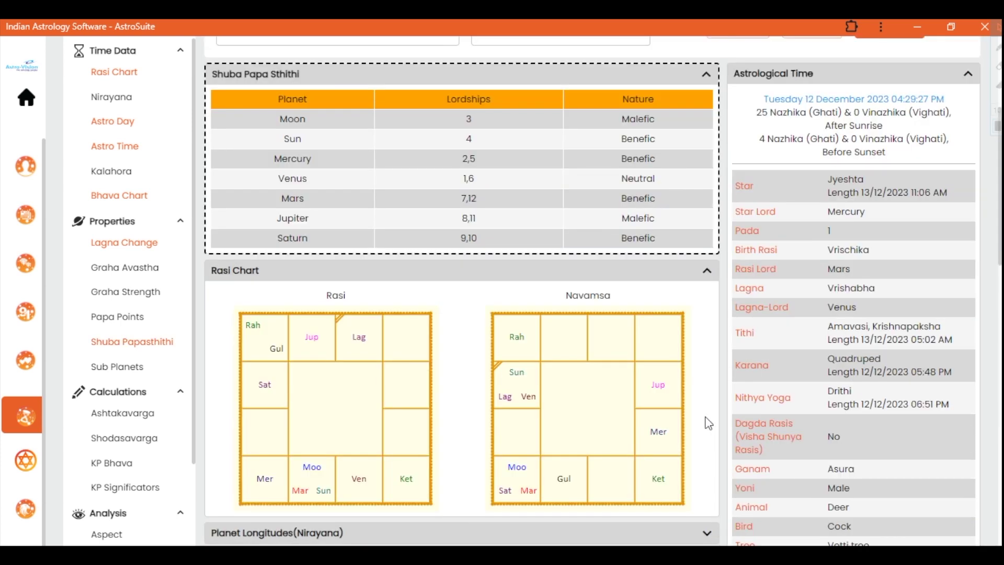
click(706, 74)
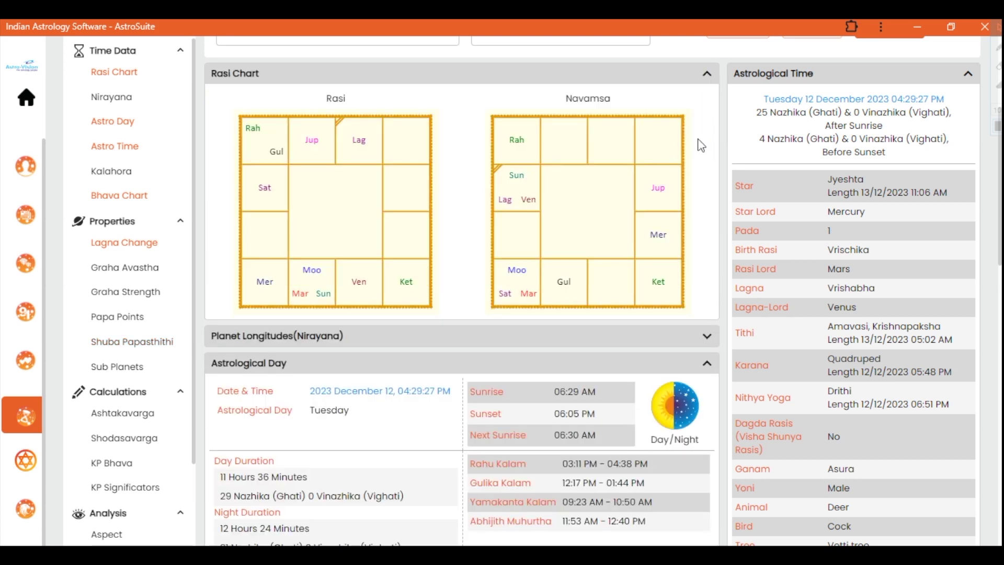
click(707, 336)
click(707, 73)
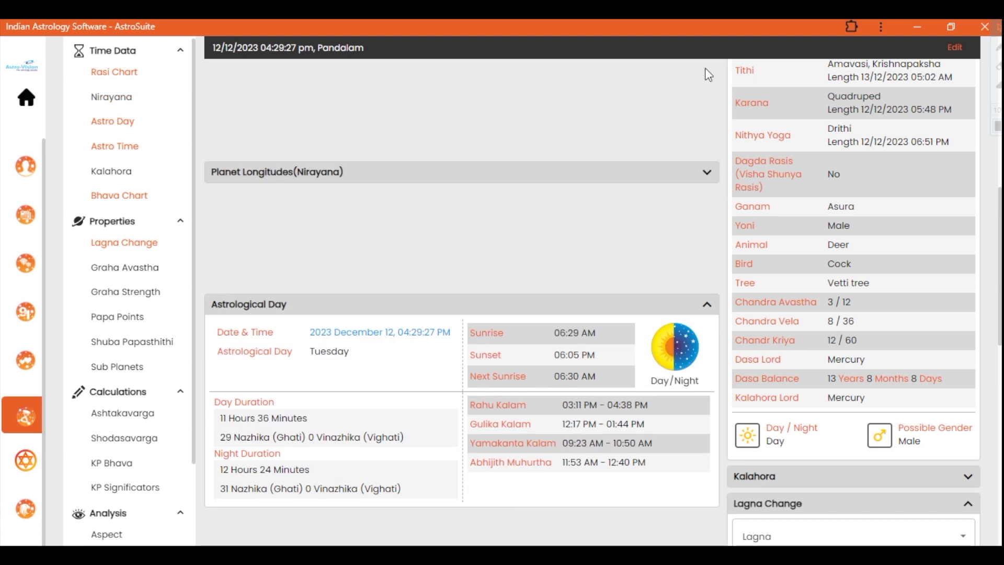
drag(1001, 246, 987, 460)
In AstroTools, generate an Ashtamangala Prashna with star Mrigasira and Arudam Mithuna (3), and look over its charts and tables.
click(94, 473)
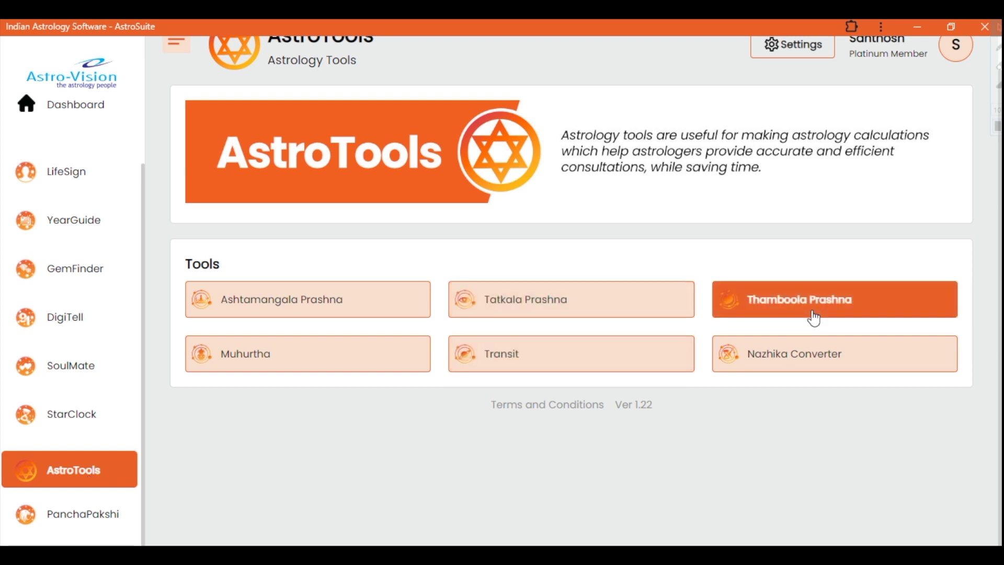
click(386, 308)
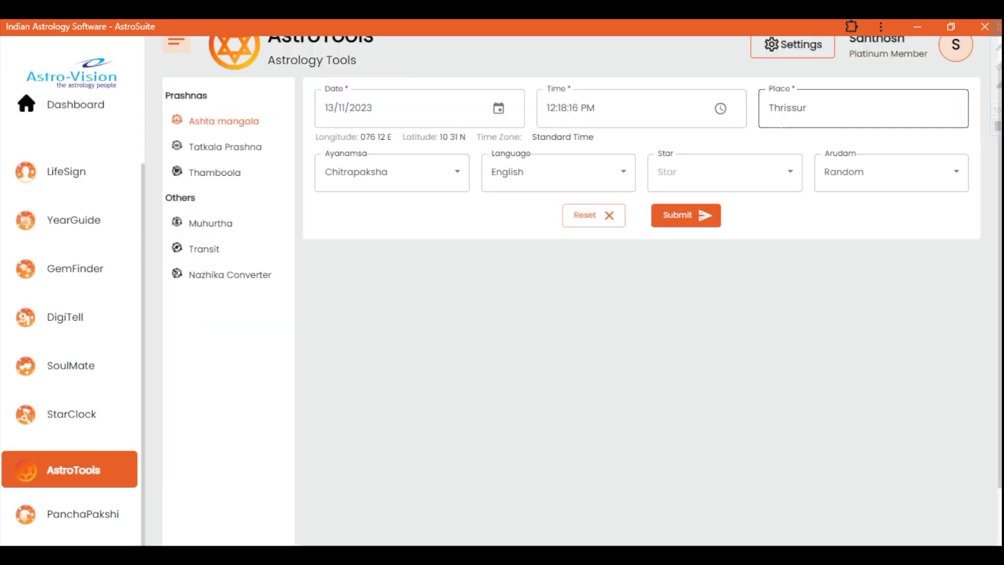
click(690, 186)
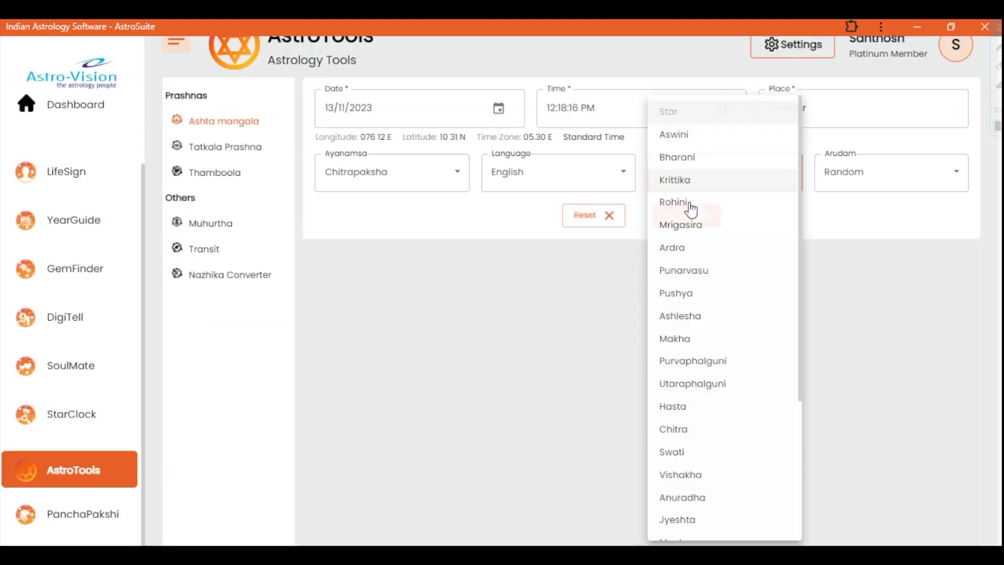
click(737, 224)
click(858, 166)
click(858, 238)
click(708, 218)
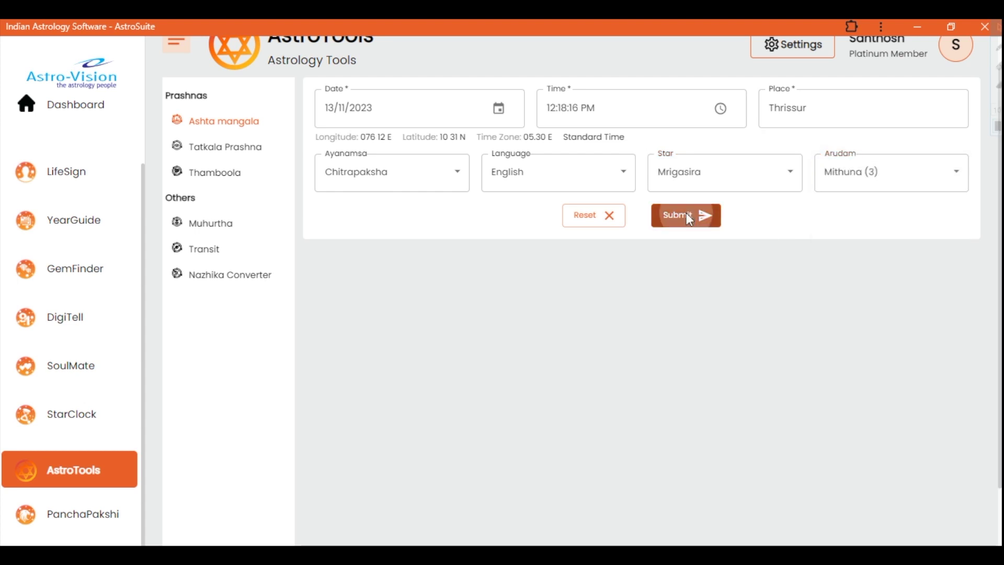
drag(1001, 276, 1001, 467)
scroll(643, 241, up, 6)
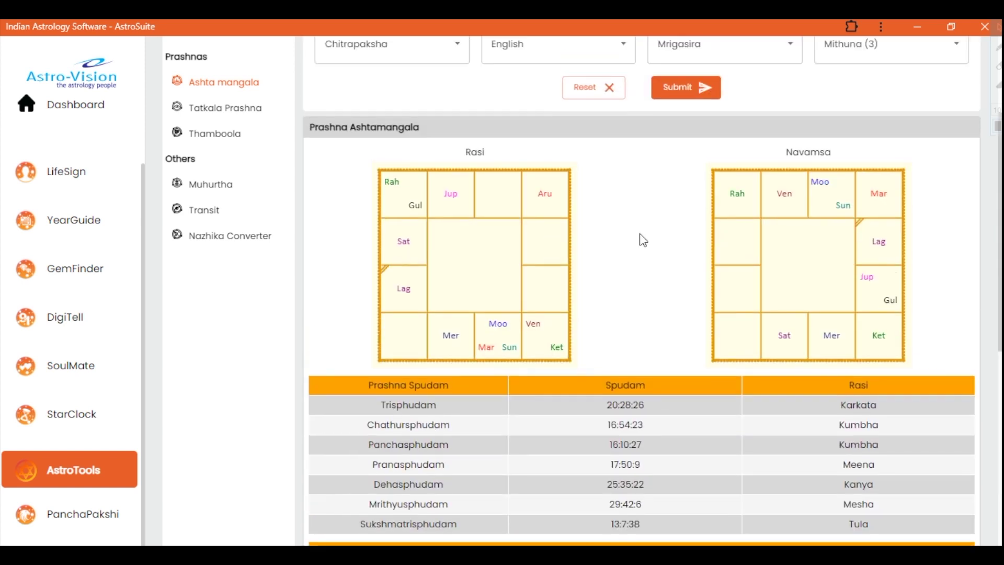
Open the Muhurtha tool, choose Applying for job as the purpose, and toggle Include Birth details off and on again.
click(220, 192)
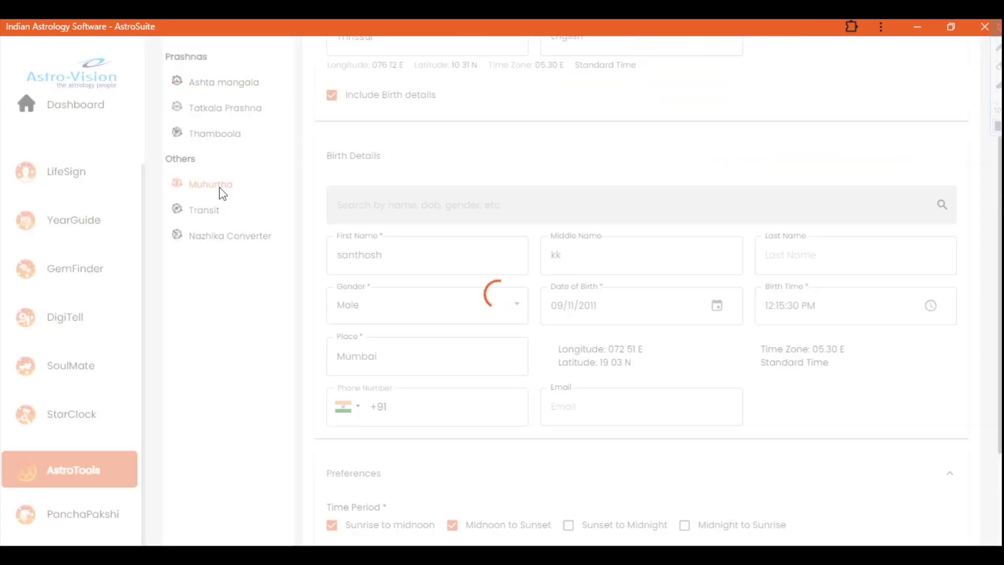
scroll(973, 209, up, 3)
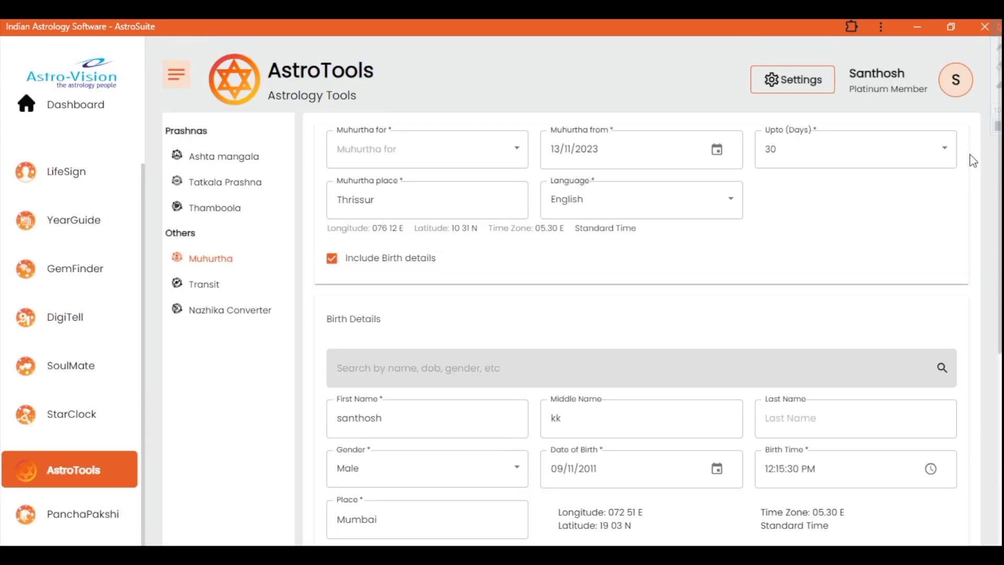
click(506, 156)
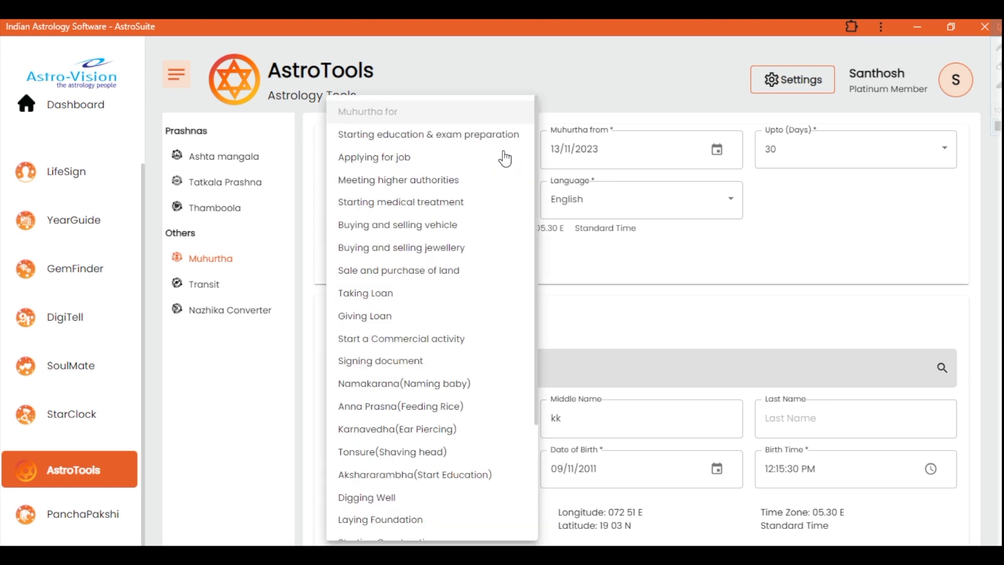
click(505, 157)
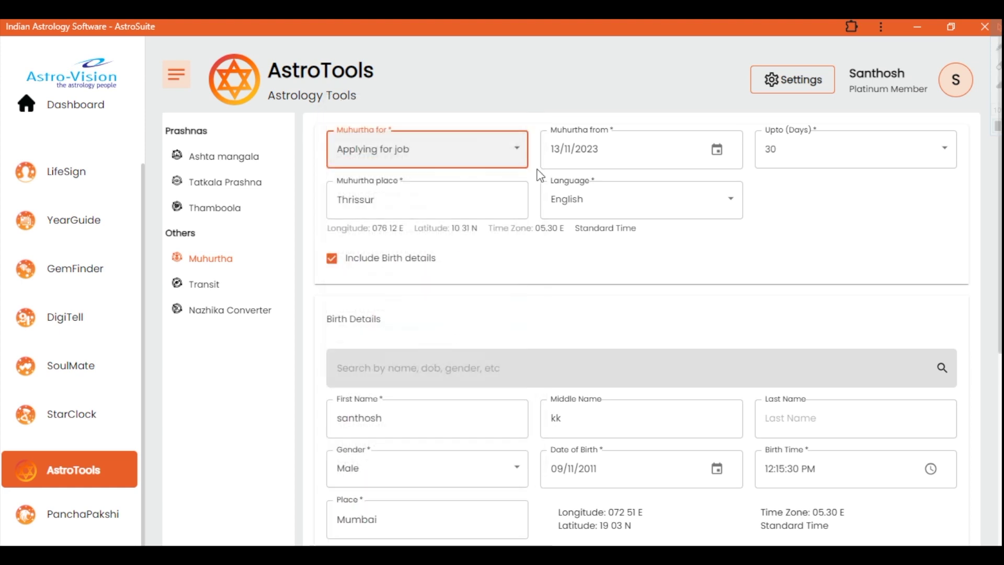
click(332, 260)
click(330, 265)
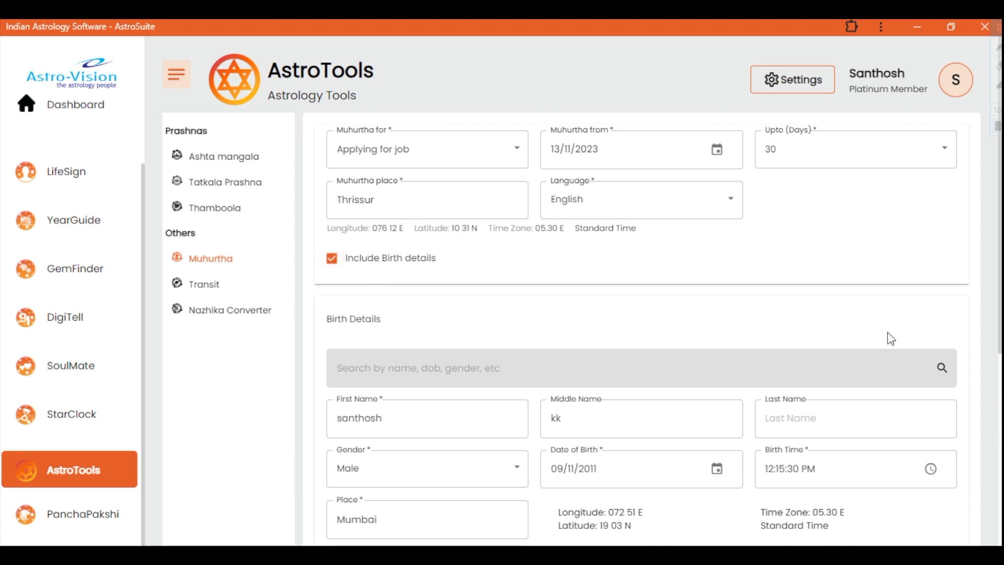
Look over the rest of the Muhurtha form and set its purpose to Giving Loan.
mouse_move(1000, 332)
mouse_down()
mouse_move(1000, 437)
mouse_move(999, 323)
mouse_up()
click(473, 160)
click(418, 305)
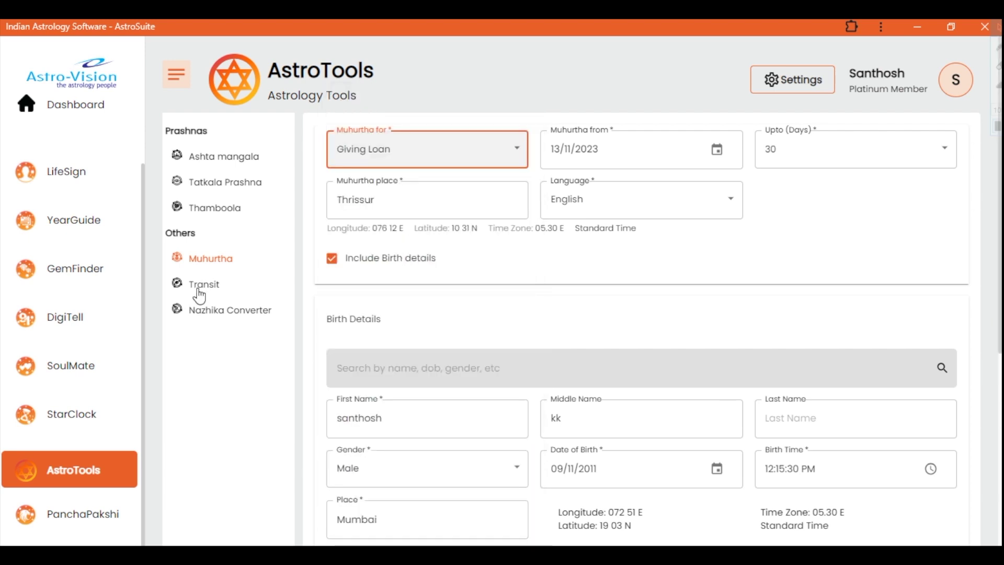
Generate the Transit table for Mars after the given date, and view the available Ayanamsa options without changing the selection.
click(199, 288)
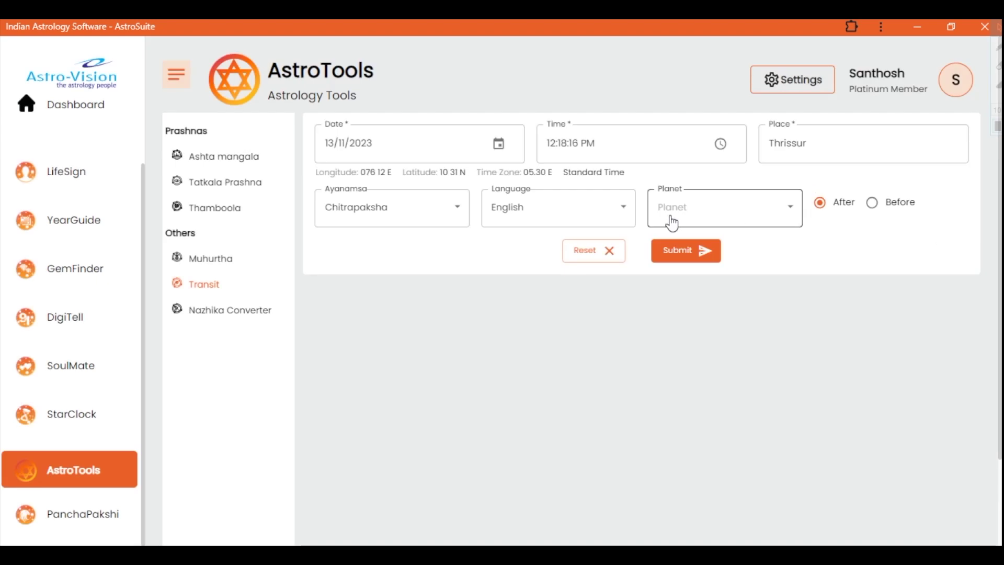
click(669, 222)
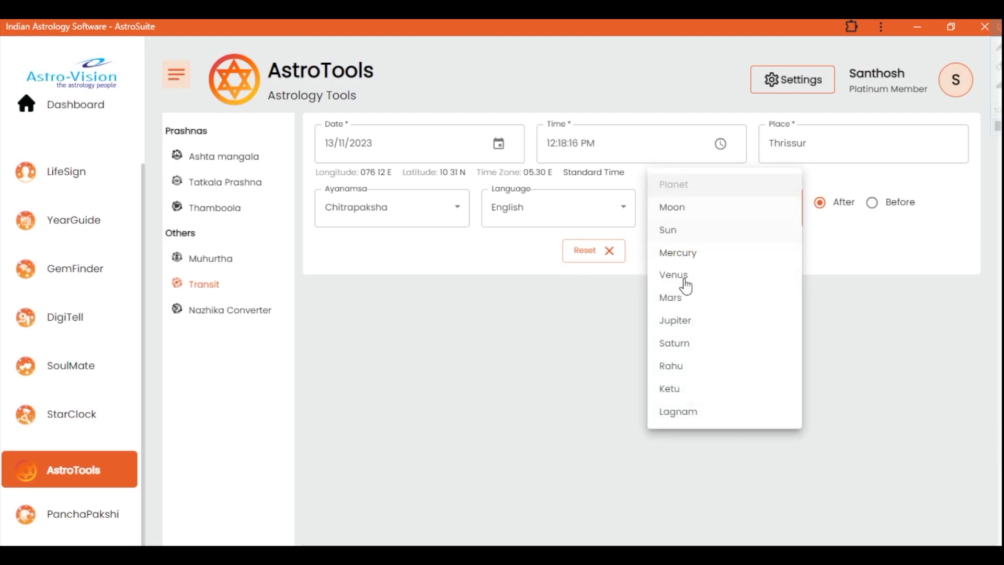
click(675, 298)
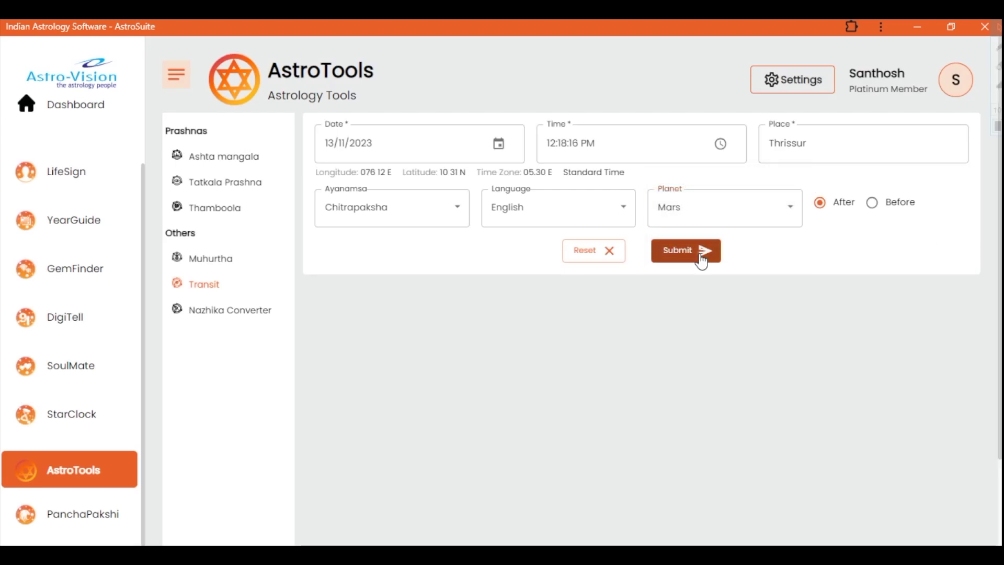
click(701, 261)
scroll(1000, 283, up, 3)
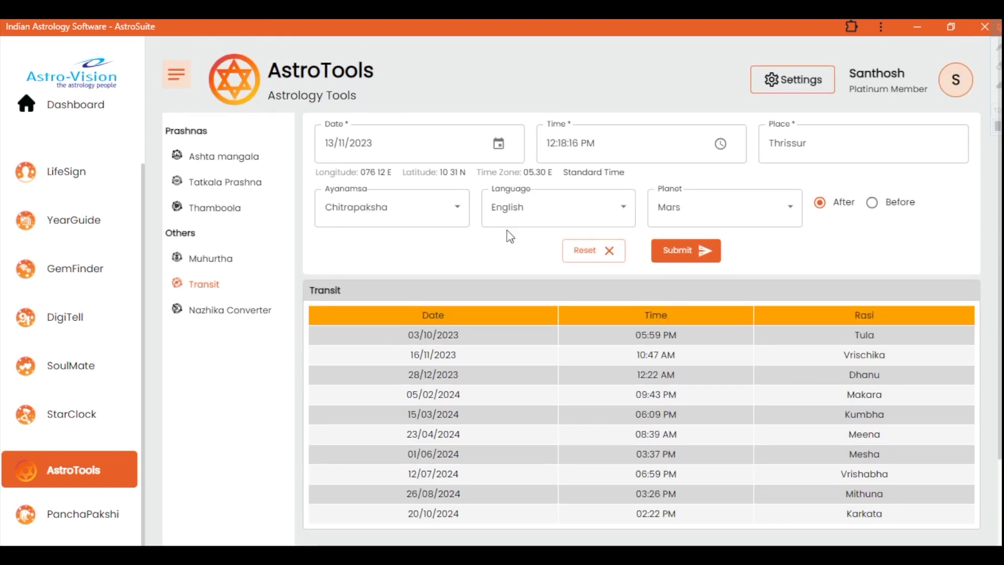
click(447, 212)
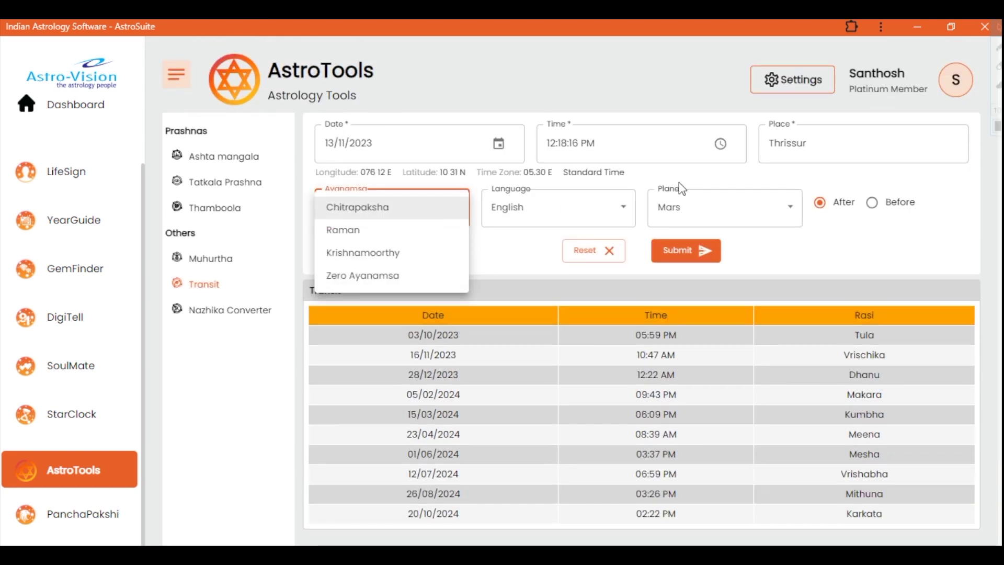
click(795, 154)
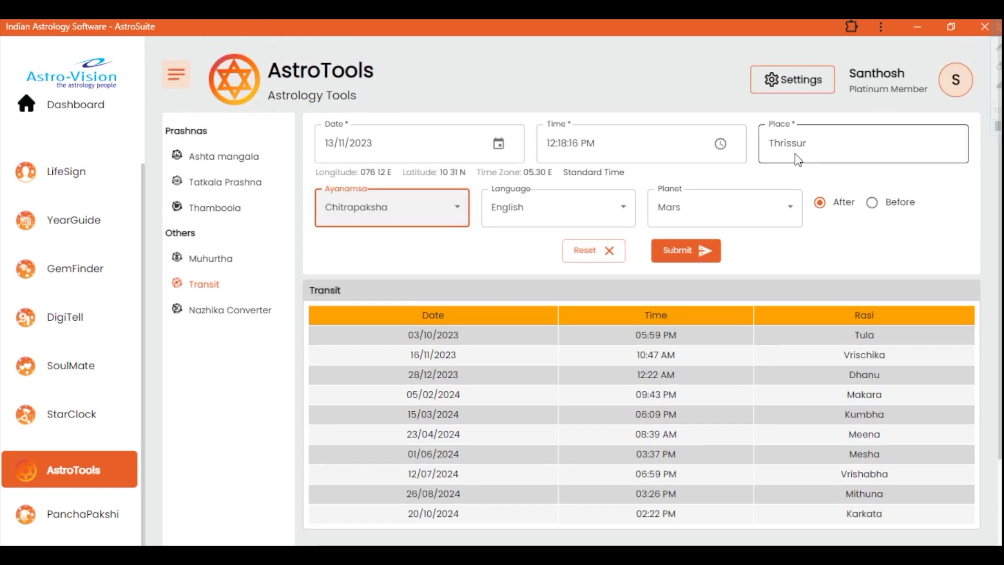
Submit a Nazhika conversion with 14 sunrise minutes, Nazhika 18, Vinazhika 10 and After Sunrise as the time reference.
click(234, 311)
click(511, 231)
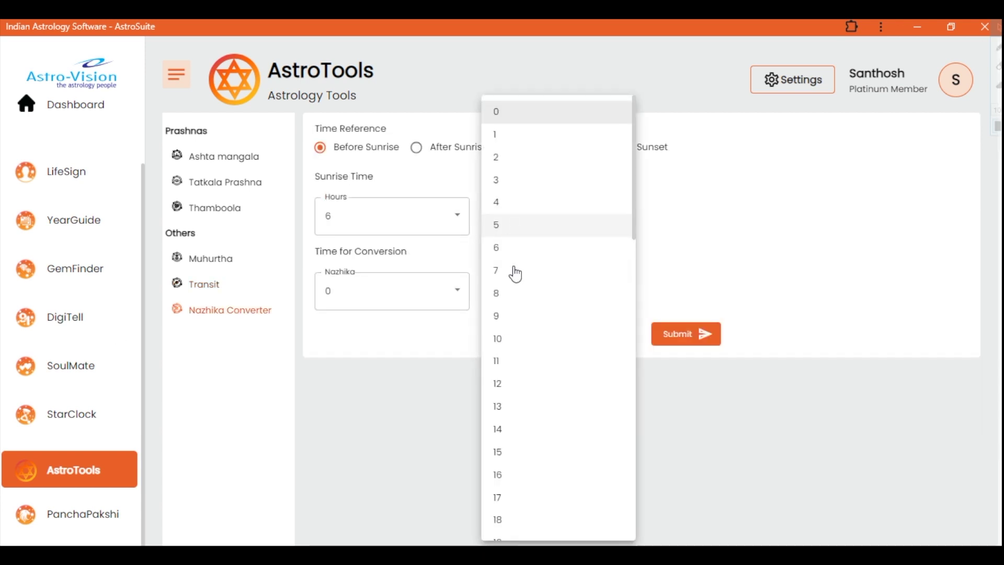
click(503, 432)
click(386, 305)
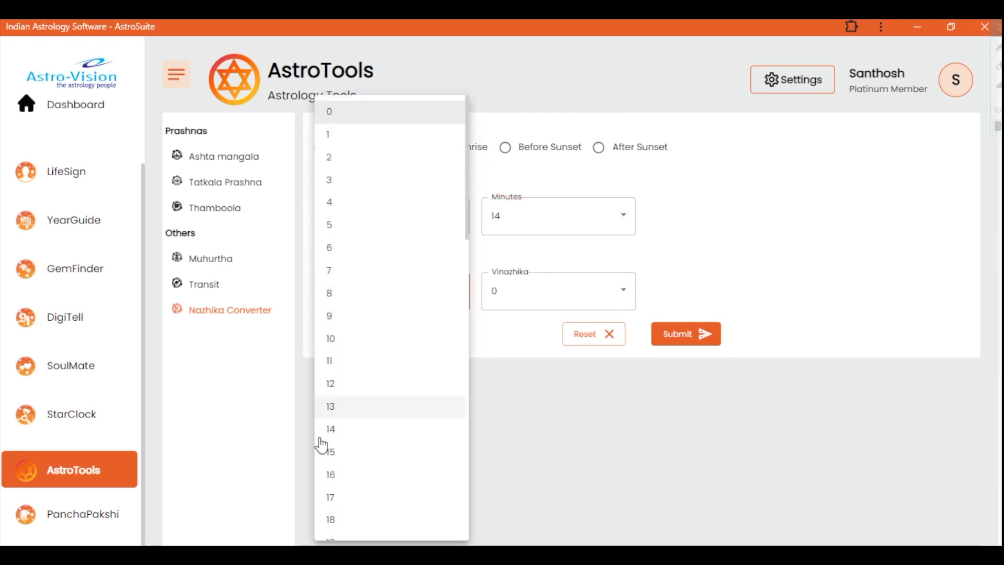
click(345, 520)
click(518, 304)
click(514, 343)
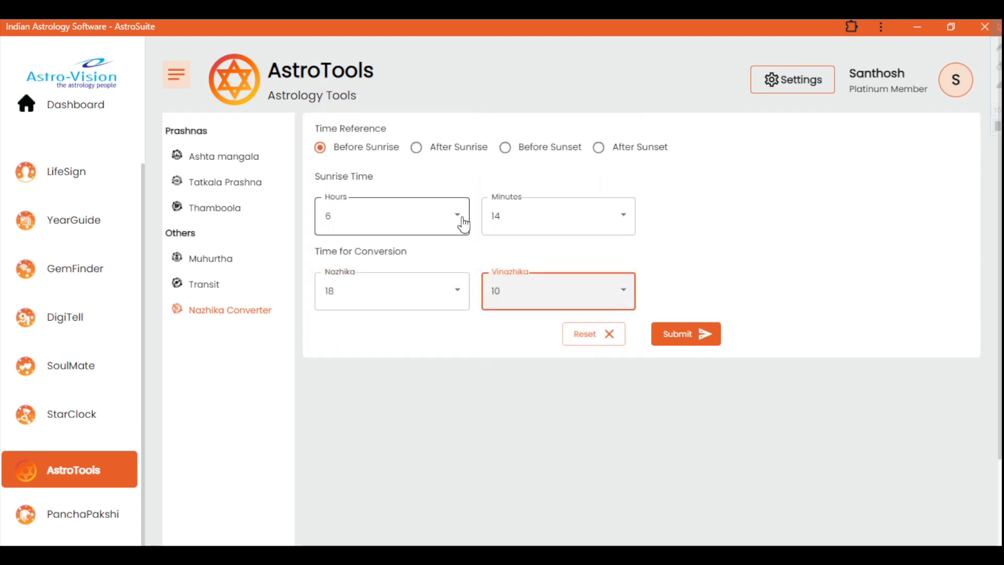
click(418, 154)
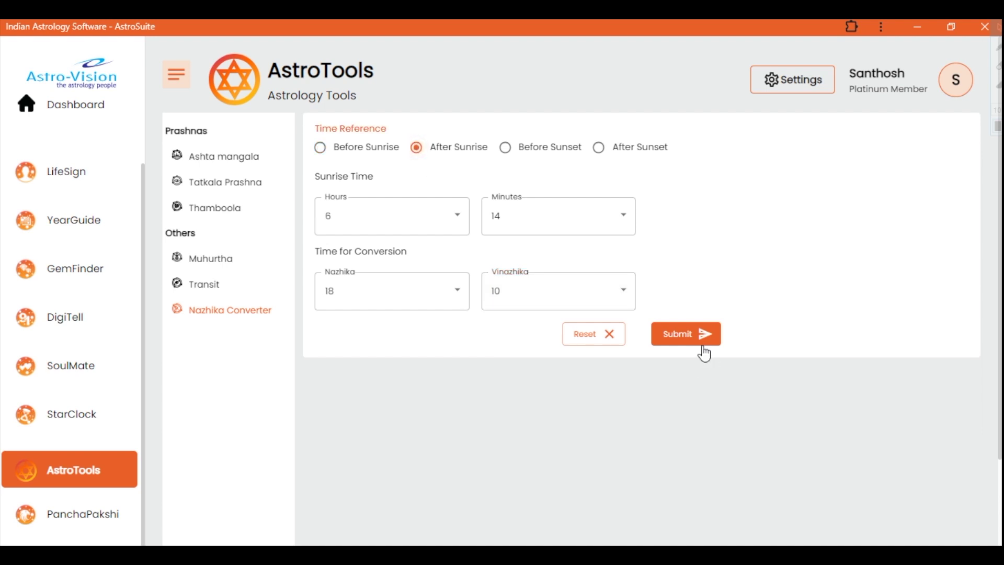
click(700, 340)
Open PanchaPakshi, review its birth details form, and read the first part of the already generated Full Report.
click(90, 509)
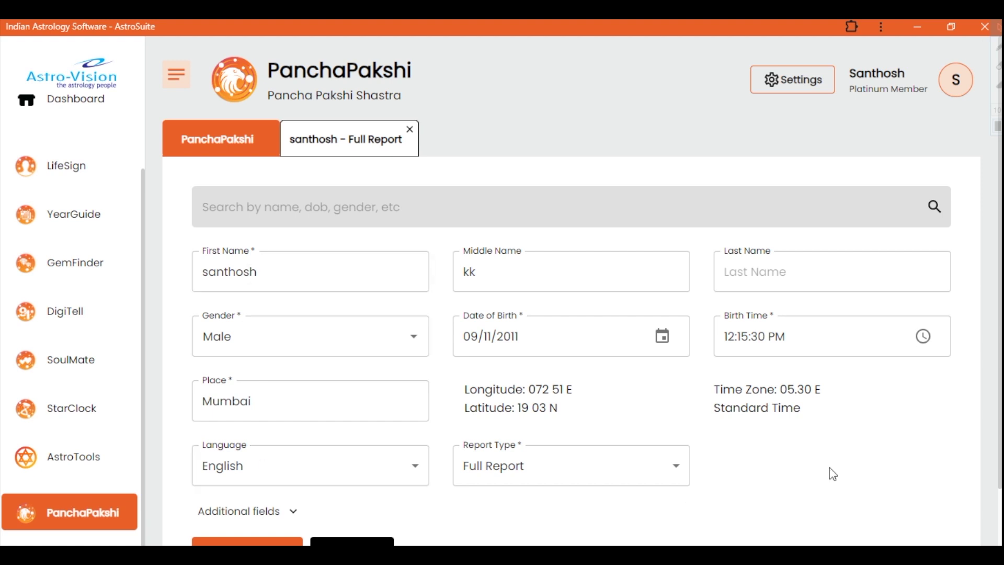
scroll(1000, 470, down, 1)
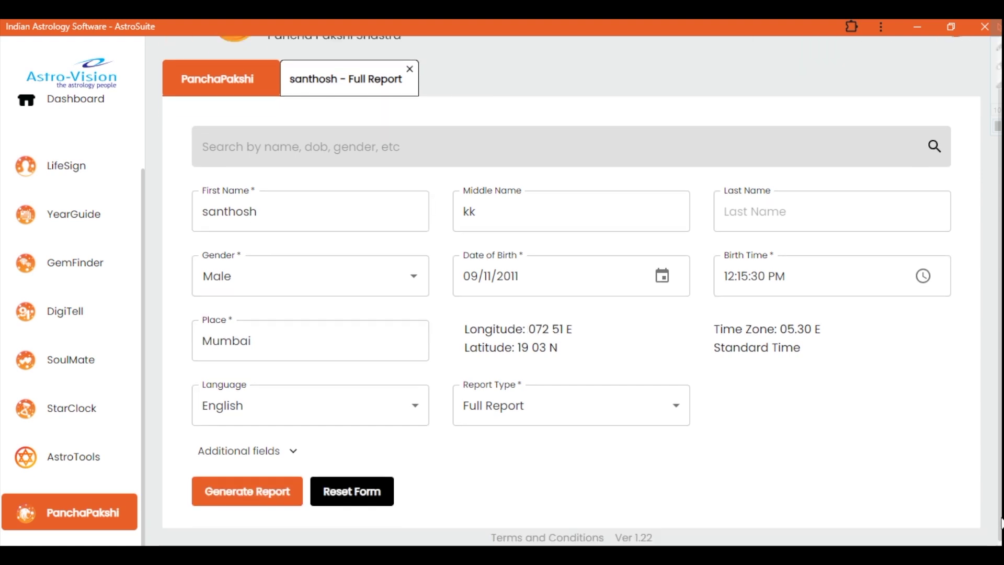
click(346, 93)
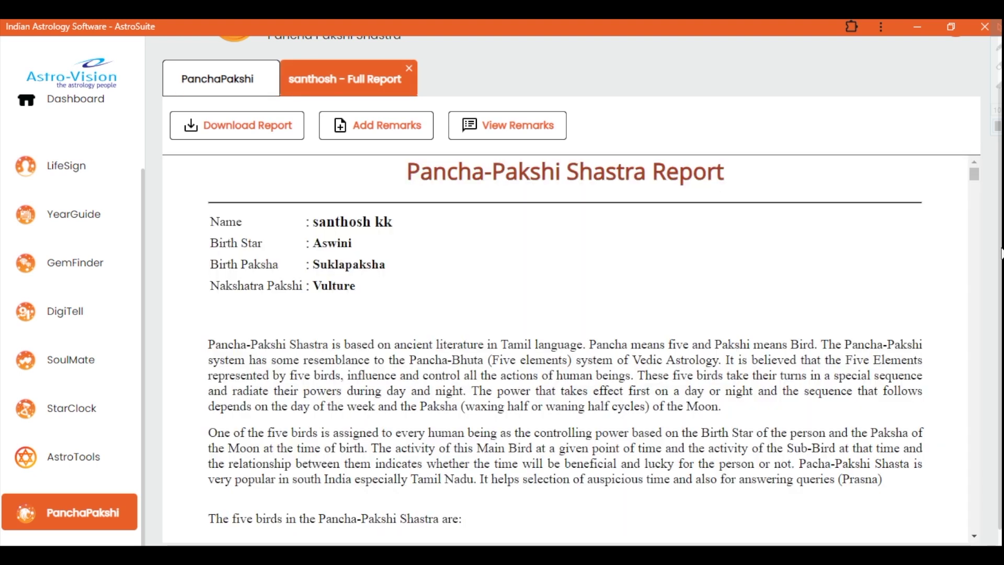
scroll(1001, 254, down, 1)
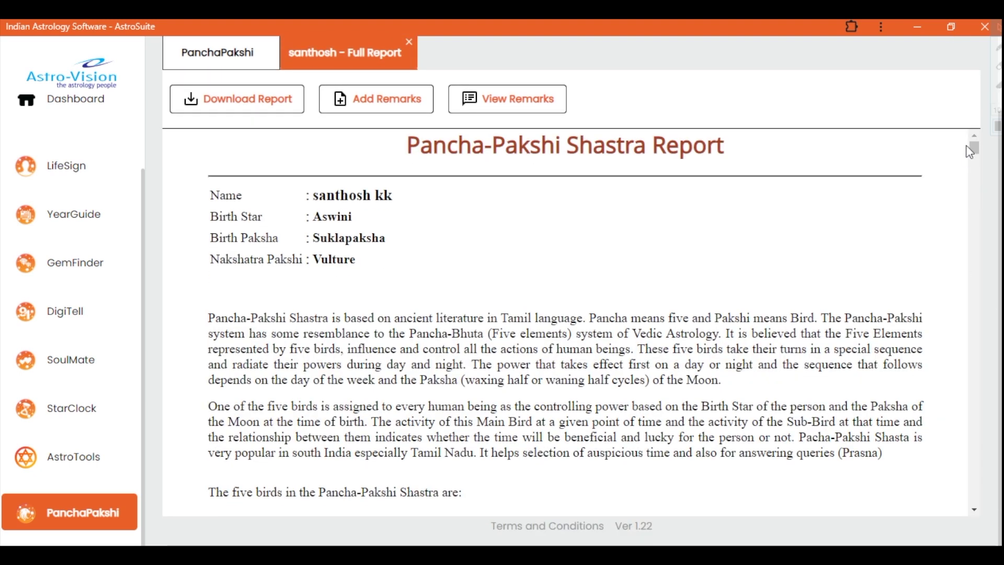
scroll(971, 157, down, 10)
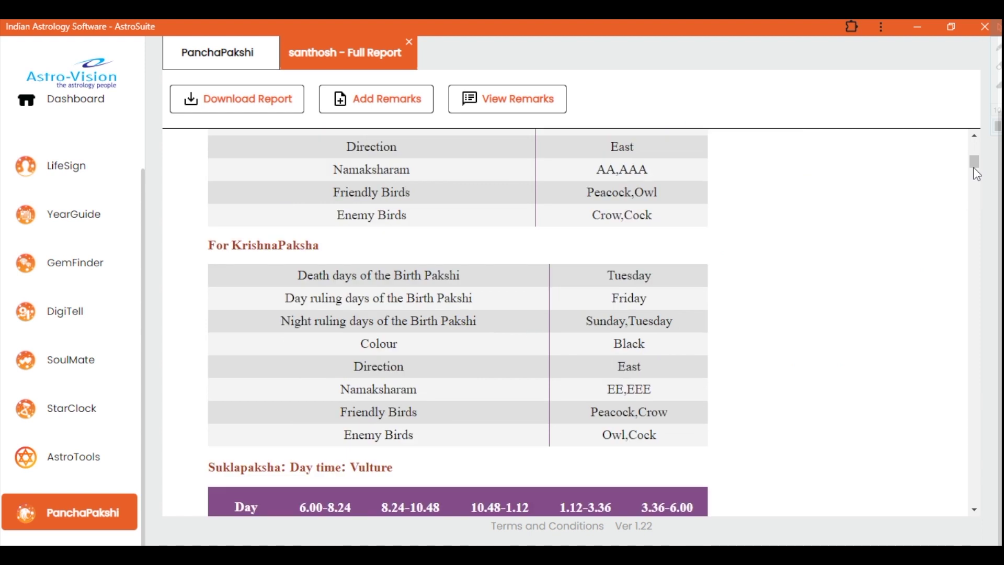
Examine the report's Detailed Chart for Suklapaksha Sunday day time, highlighting the paksha and the first Yamam's Effect entries.
mouse_move(977, 174)
mouse_down()
mouse_move(977, 163)
mouse_move(979, 187)
mouse_up()
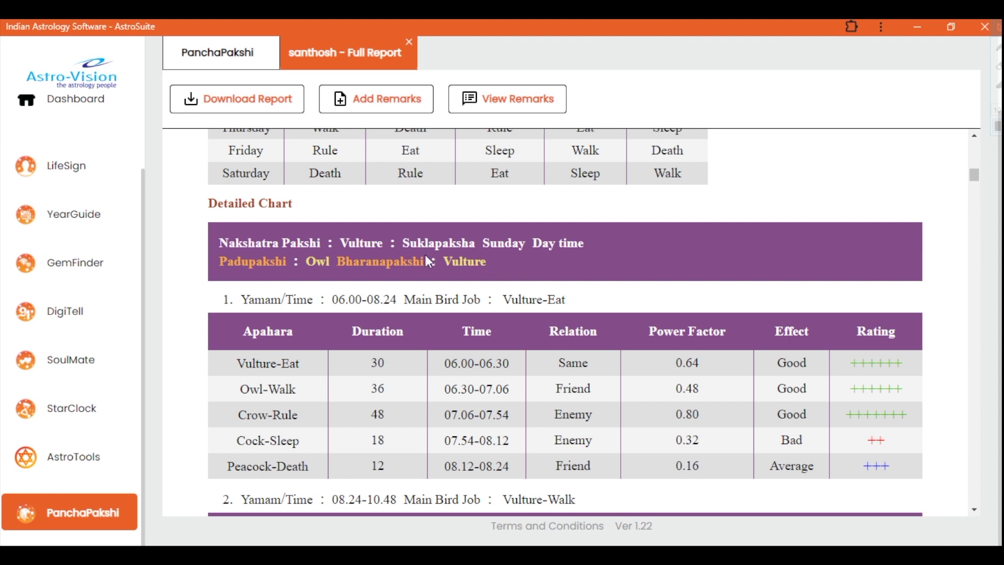
drag(408, 243, 476, 243)
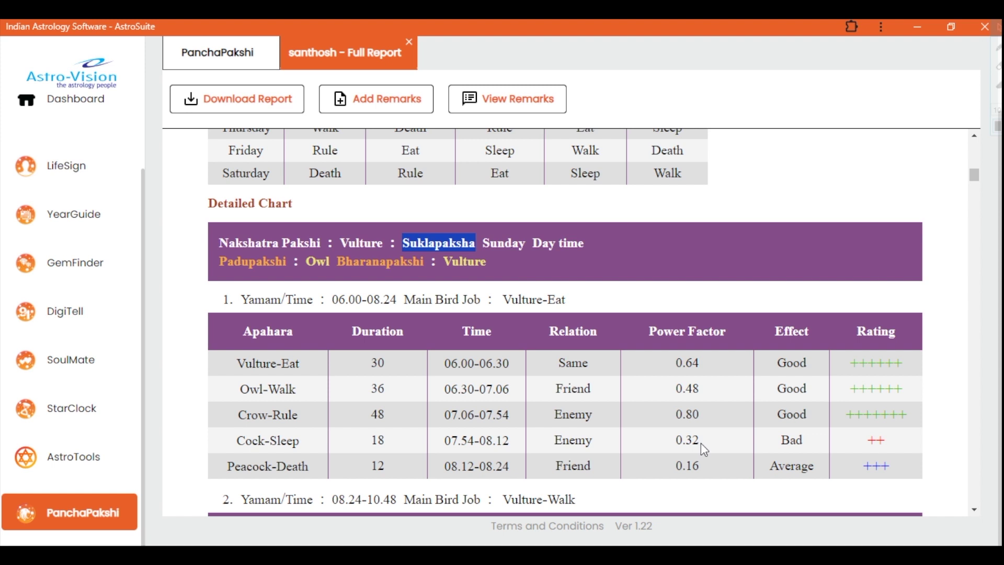
double_click(798, 372)
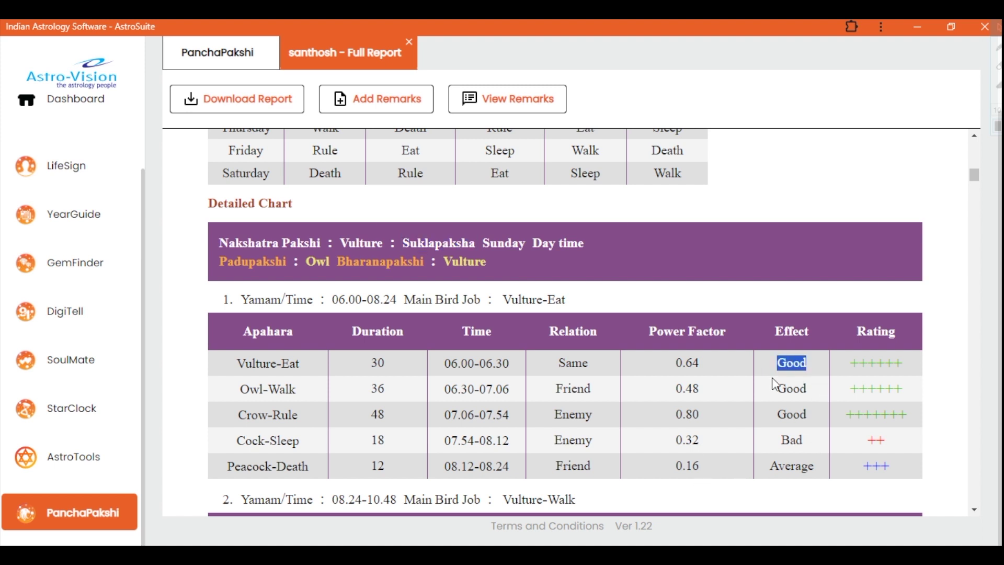
double_click(803, 440)
drag(800, 465, 768, 472)
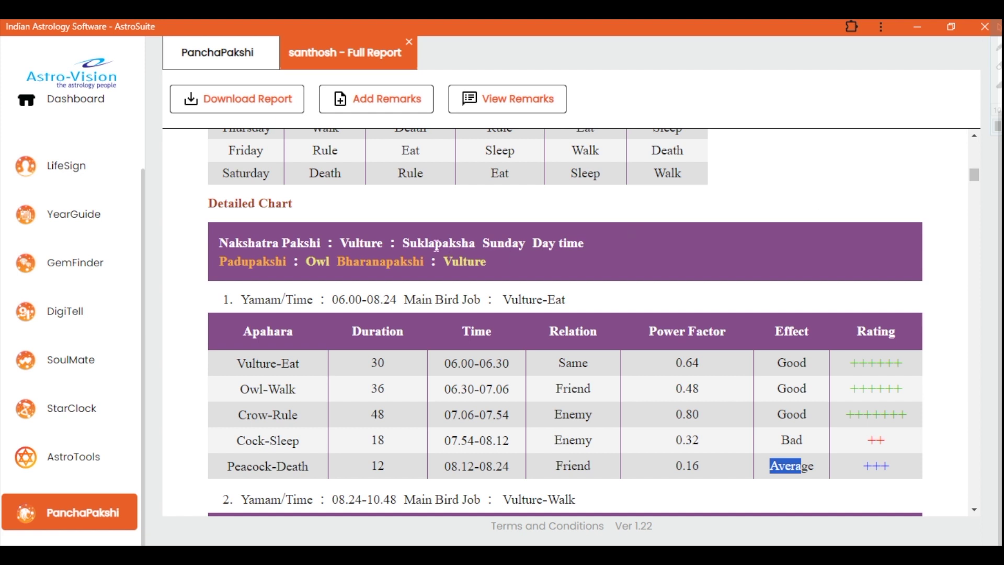
drag(425, 243, 461, 236)
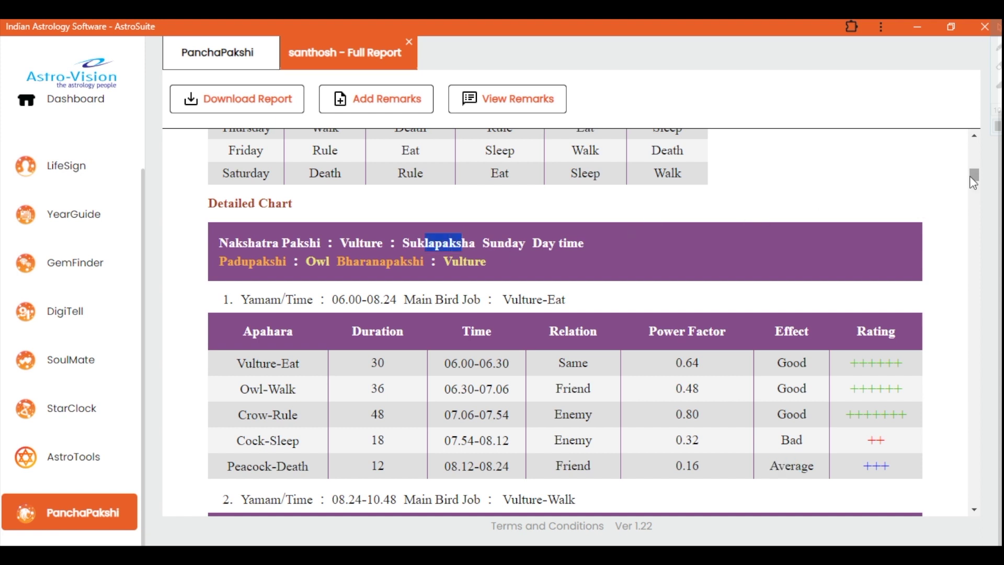
Read the remaining Yamam tables of the Detailed Chart and return to the PanchaPakshi birth details form.
drag(976, 184, 976, 191)
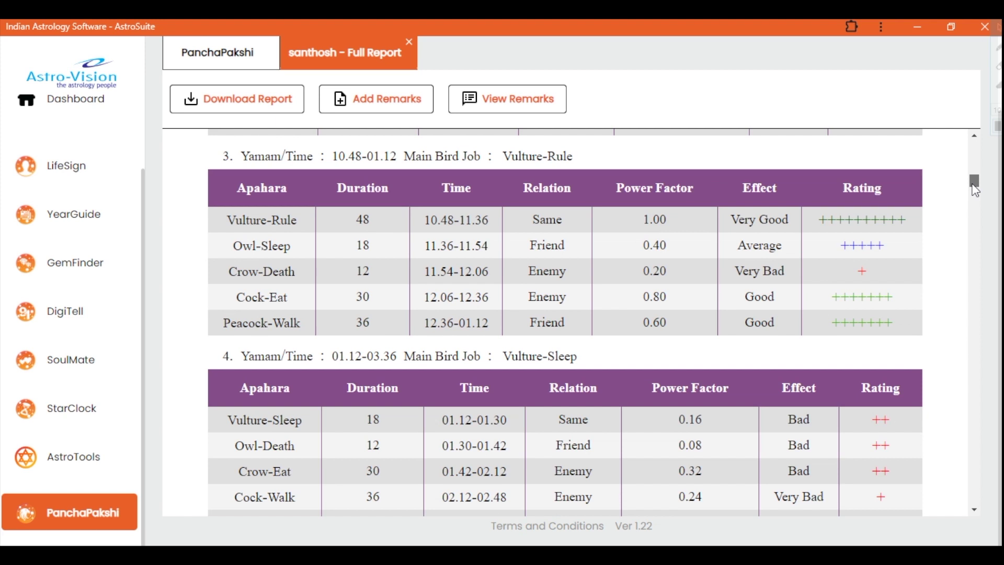
drag(976, 190, 975, 193)
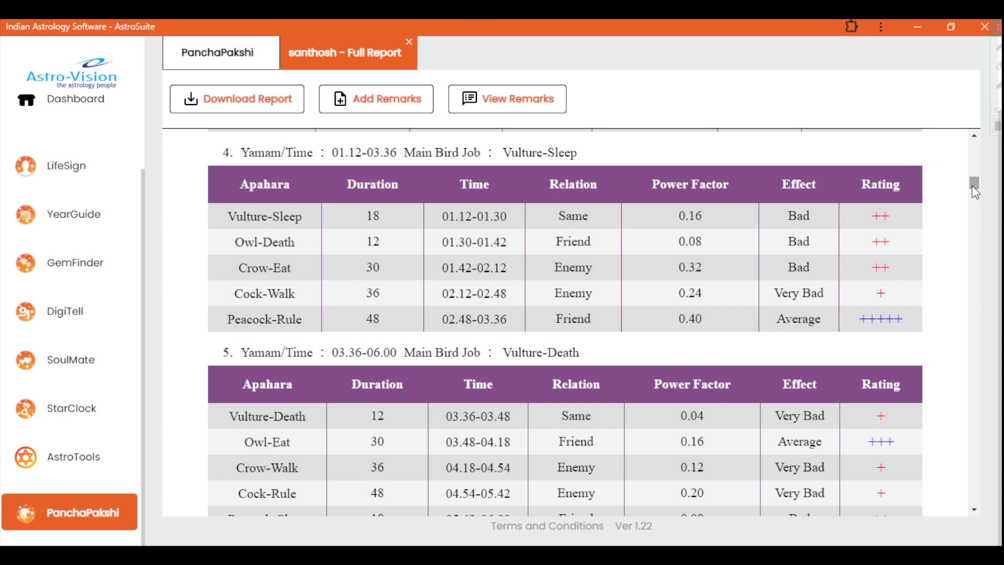
click(235, 44)
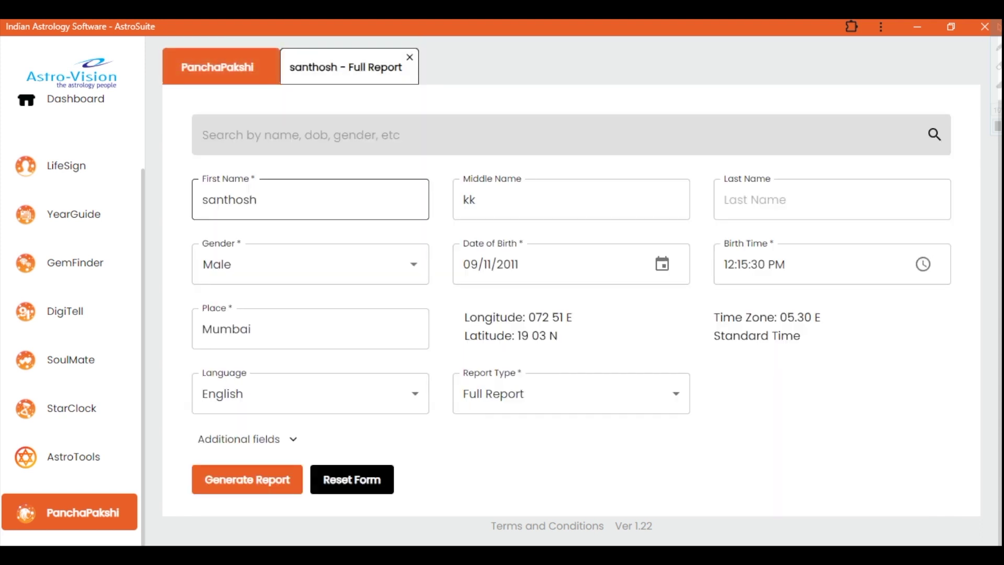